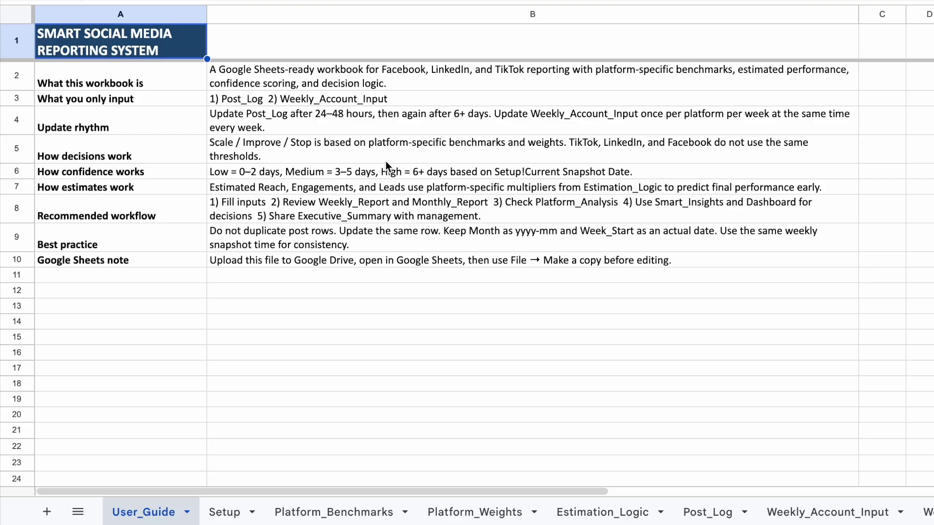
Review the User_Guide rows on the workbook's purpose, required inputs, update rhythm and decision logic
left_click(166, 76)
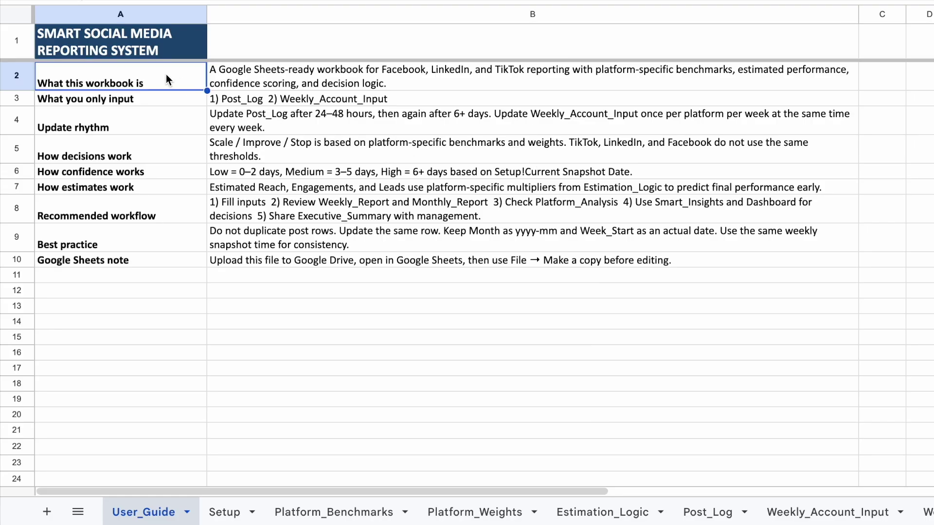
left_click(285, 86)
left_click(277, 100)
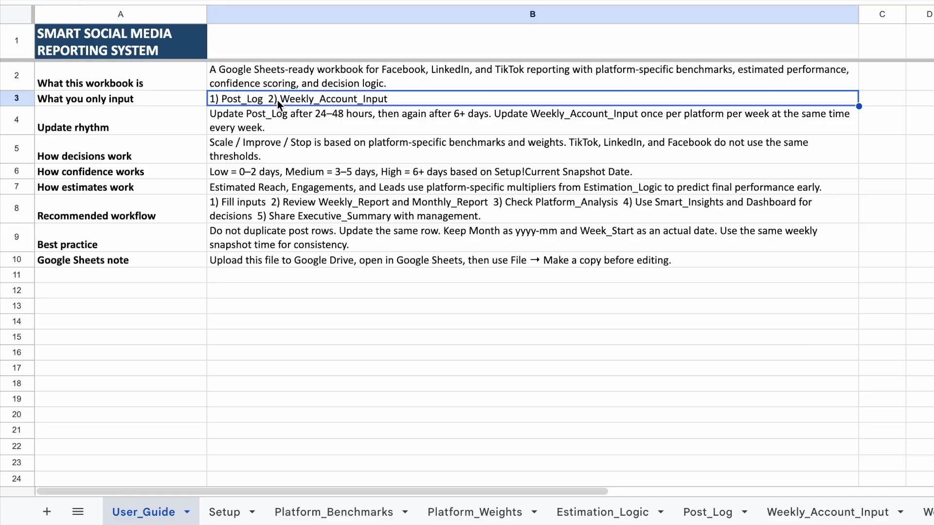
left_click(176, 122)
left_click(269, 125)
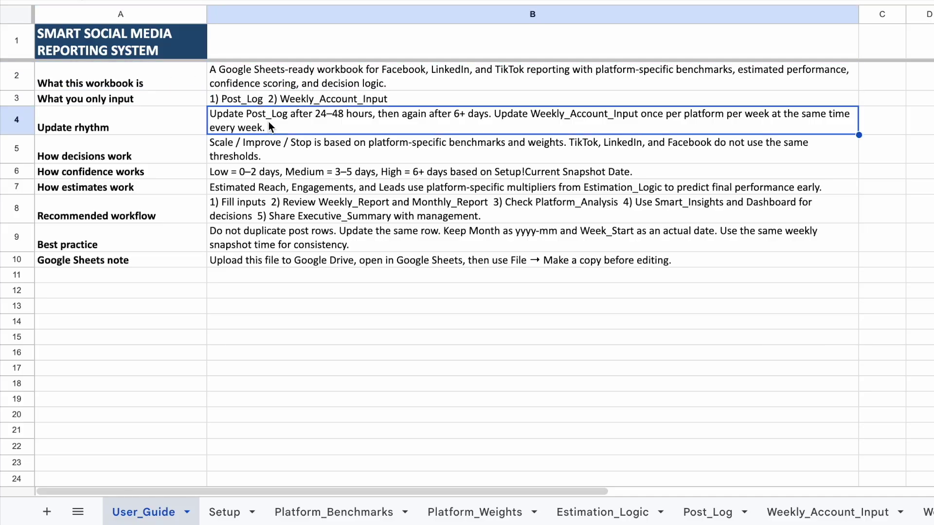
left_click(191, 156)
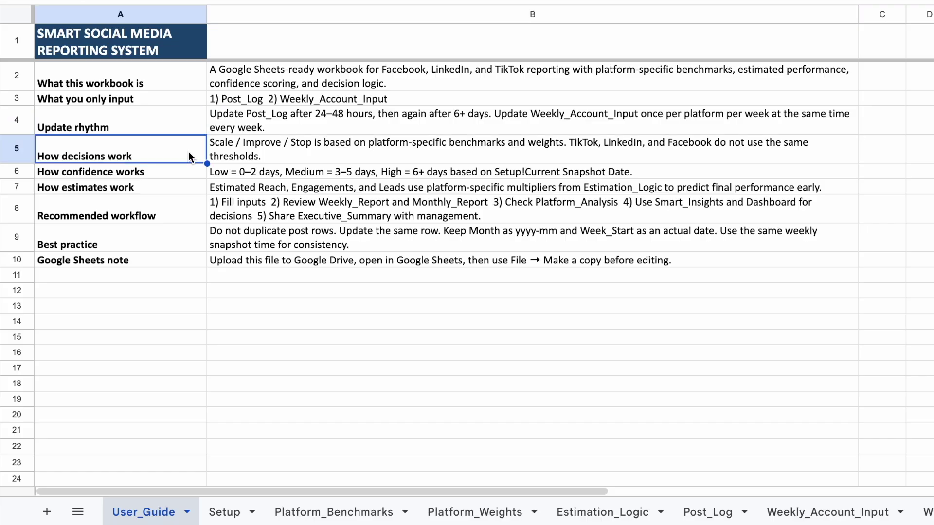
left_click(181, 52)
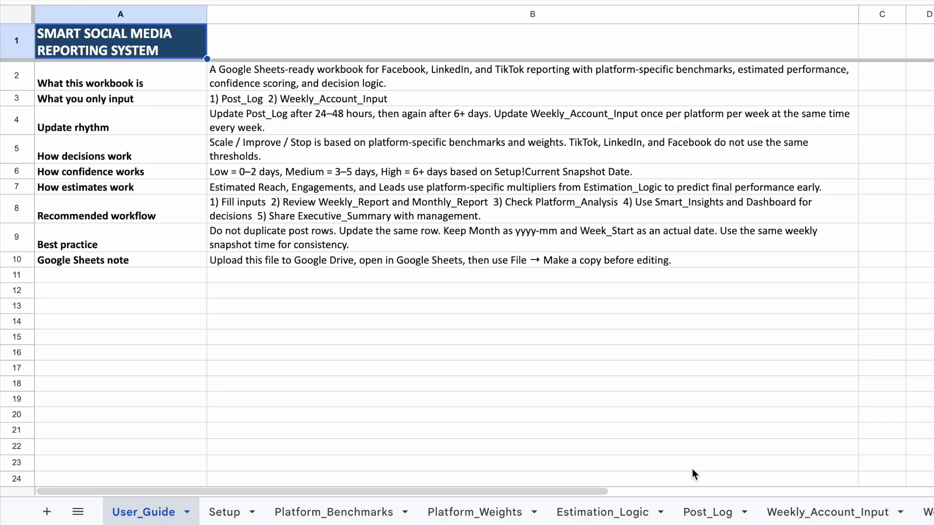
View the two input sheets, Post_Log and Weekly_Account_Input, and return to Post_Log
left_click(711, 514)
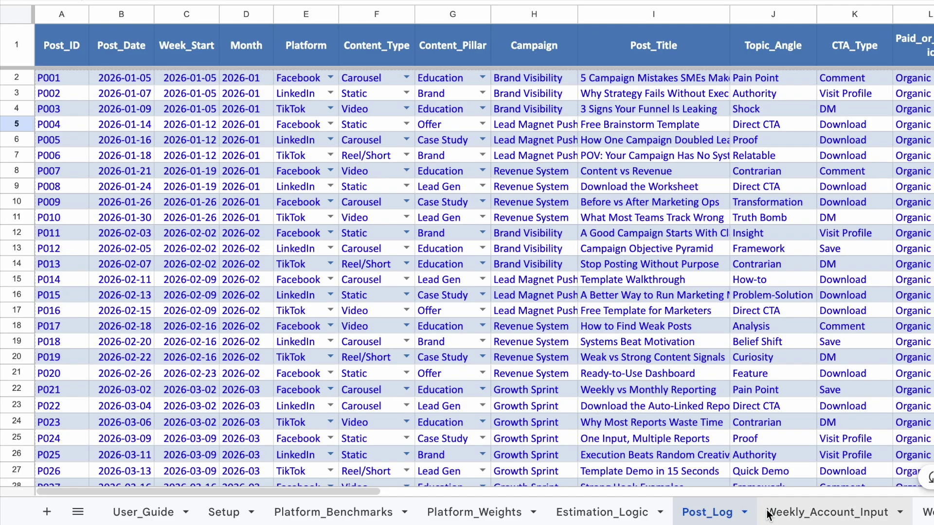
left_click(803, 514)
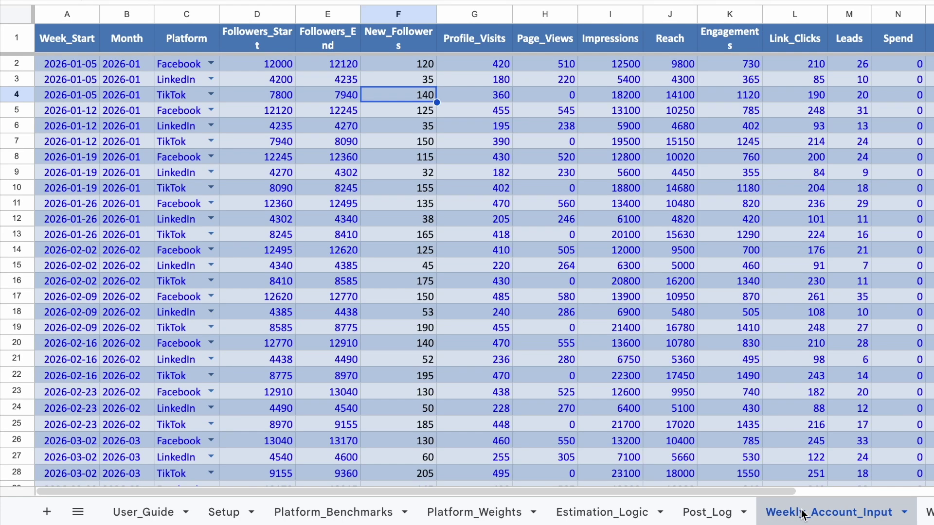
left_click(724, 514)
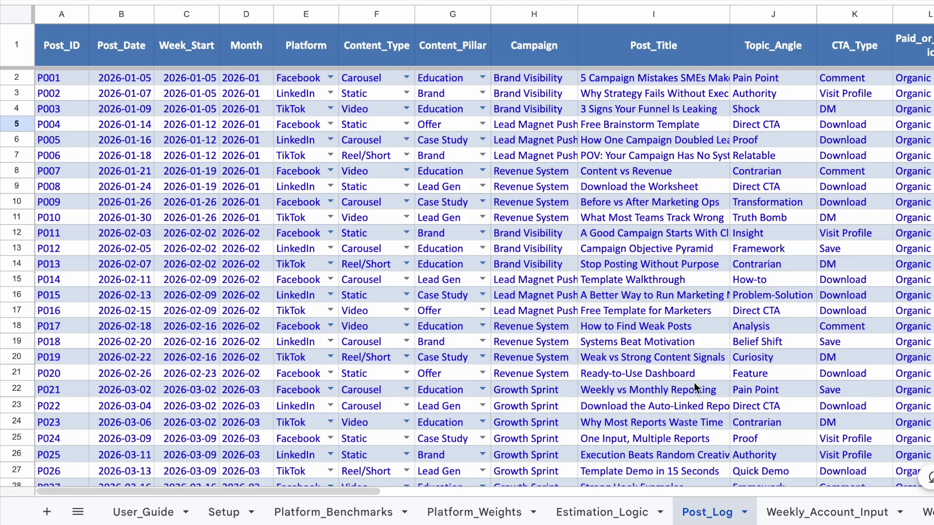
Examine the Post_Log columns up to Revenue and the calculated benchmark, threshold and weight columns beyond it
scroll(696, 347, "right", 10)
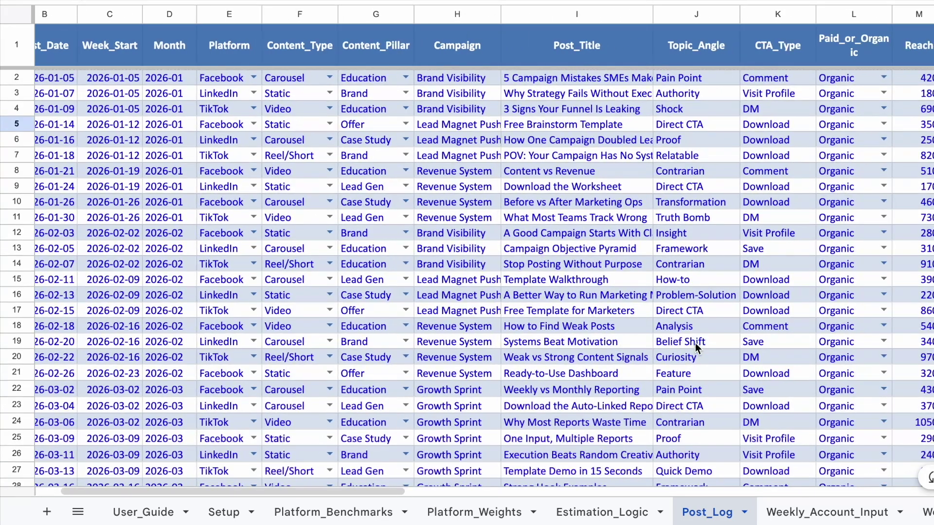
scroll(697, 347, "right", 6)
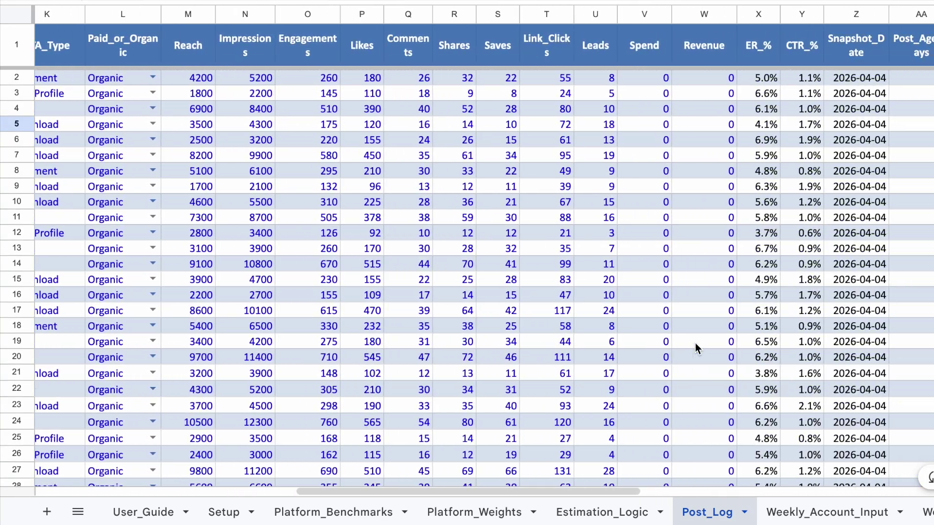
left_click(705, 11)
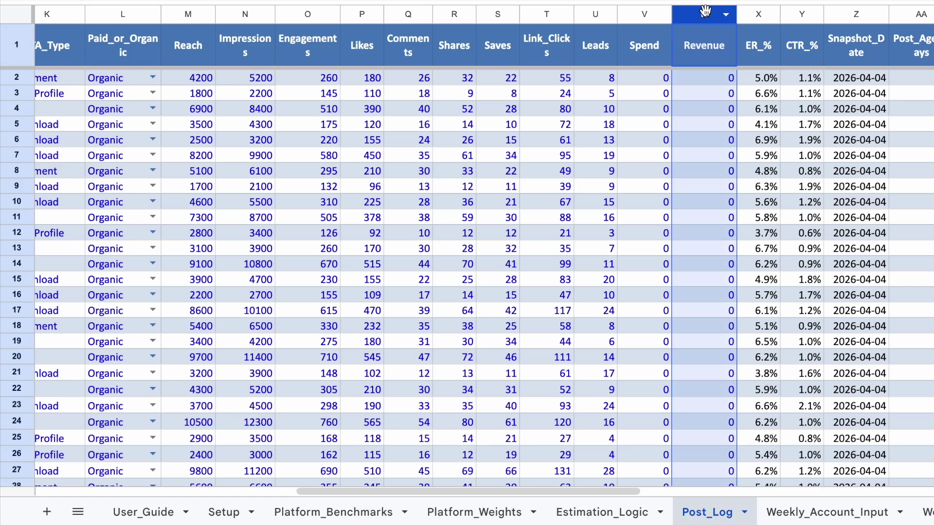
scroll(730, 95, "right", 2)
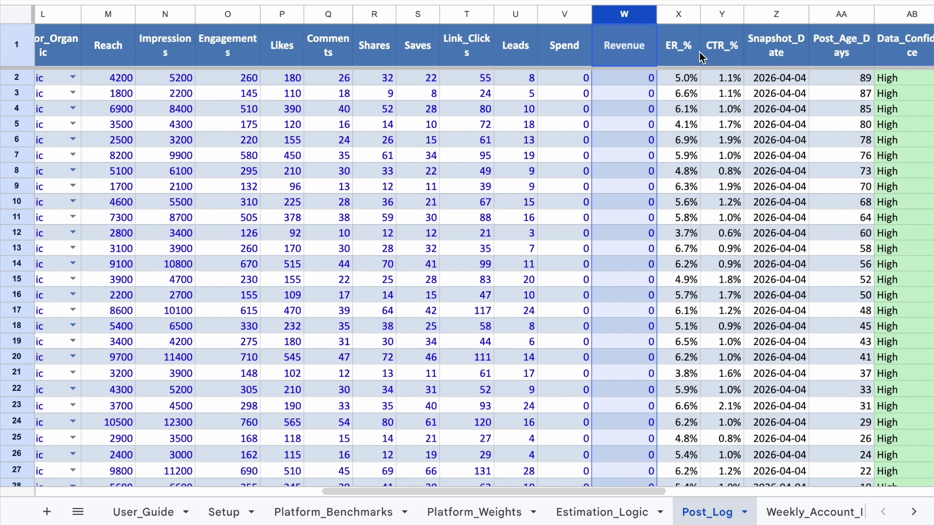
scroll(701, 57, "right", 2)
scroll(702, 57, "right", 2)
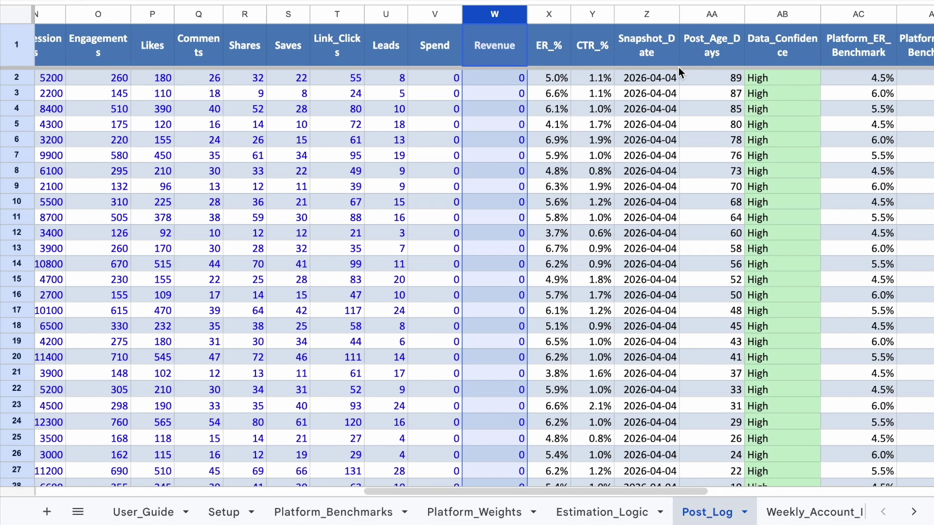
scroll(723, 95, "right", 15)
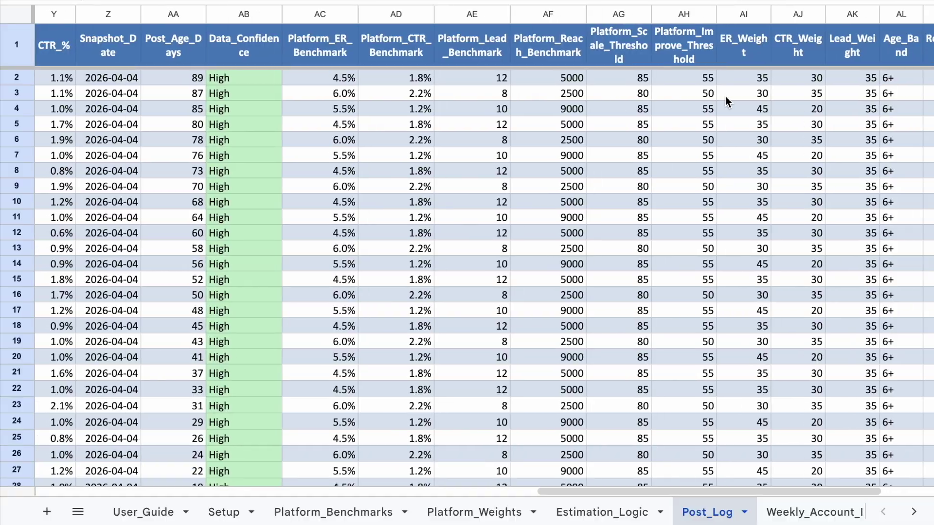
scroll(726, 96, "left", 15)
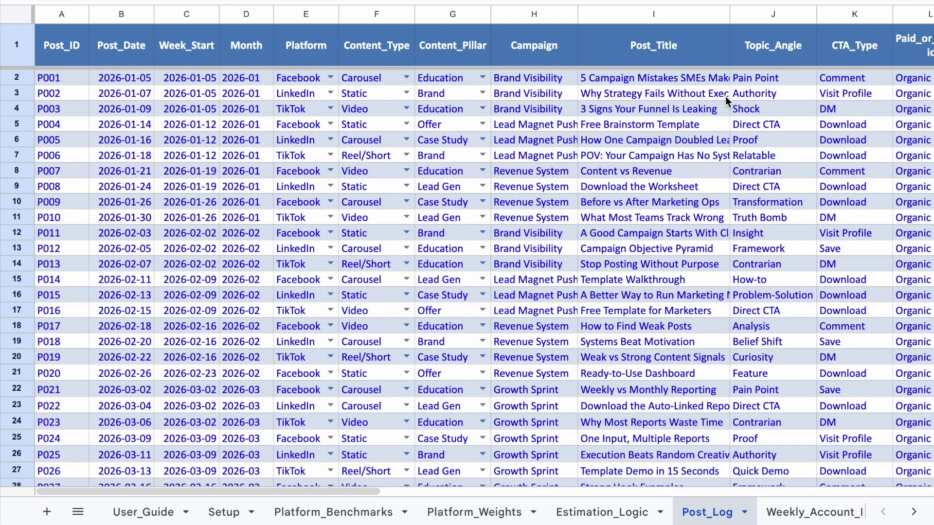
Go through the Post_Log header cells from Post_ID, Post_Date, Week_Start and Month to Platform
left_click(80, 55)
left_click(140, 54)
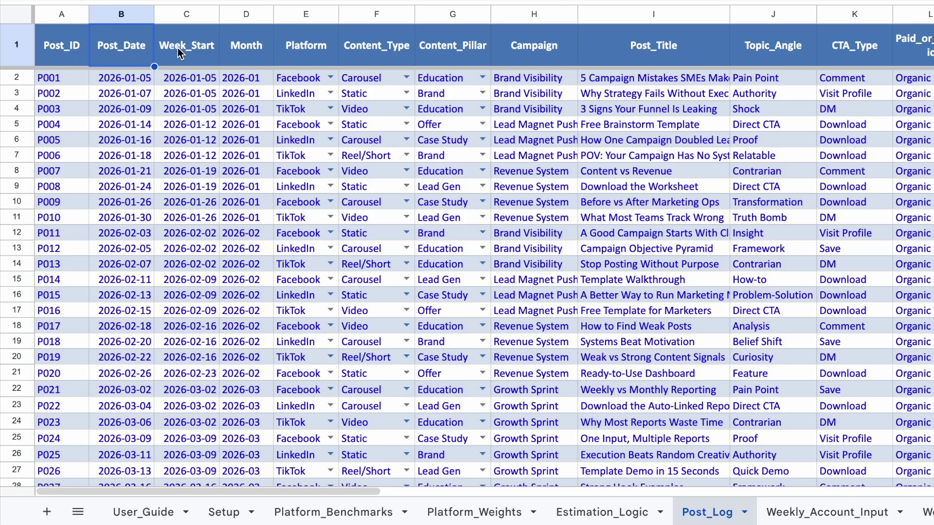
left_click(180, 53)
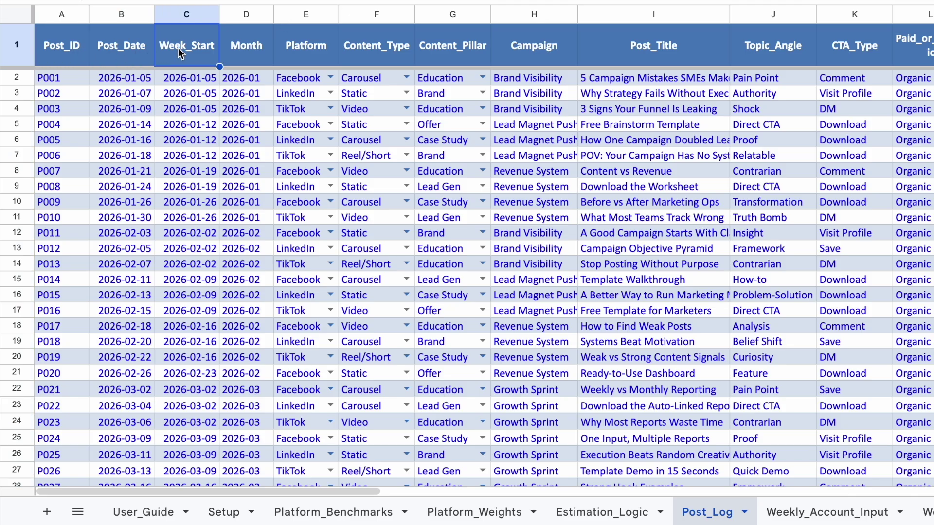
left_click(259, 45)
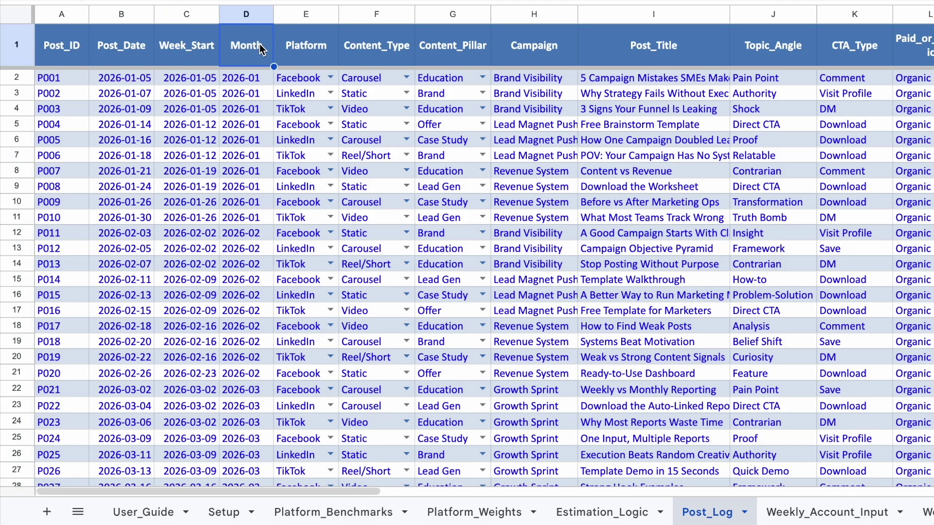
left_click(302, 43)
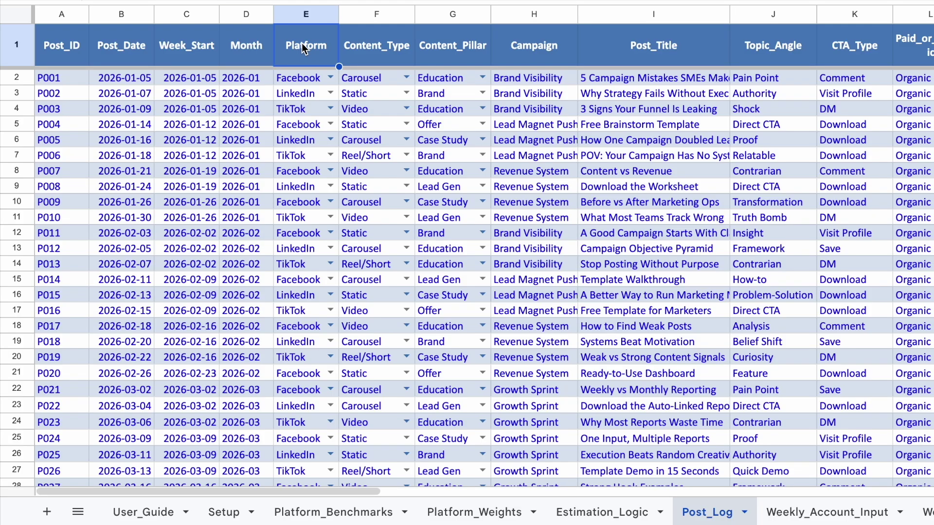
Inspect the available choices for Platform, Content_Type and Content_Pillar on post P001 without changing them
left_click(331, 78)
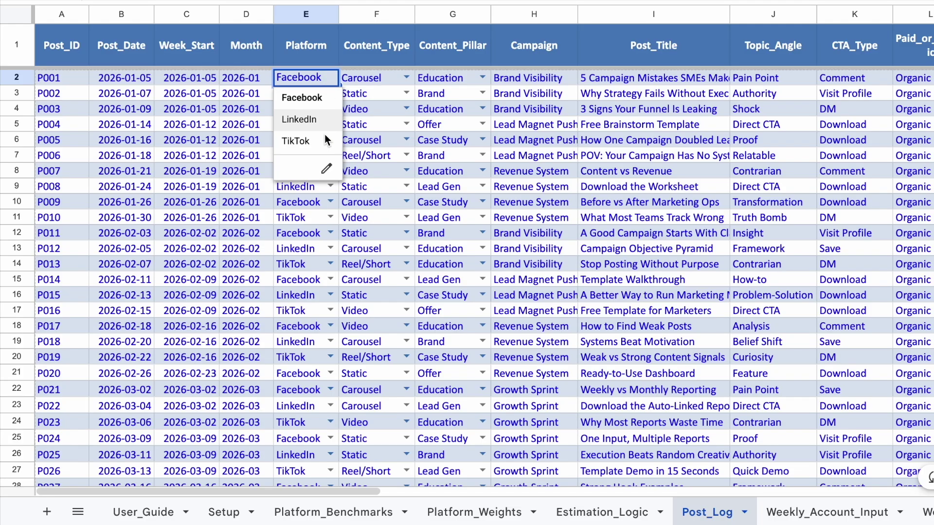
left_click(411, 73)
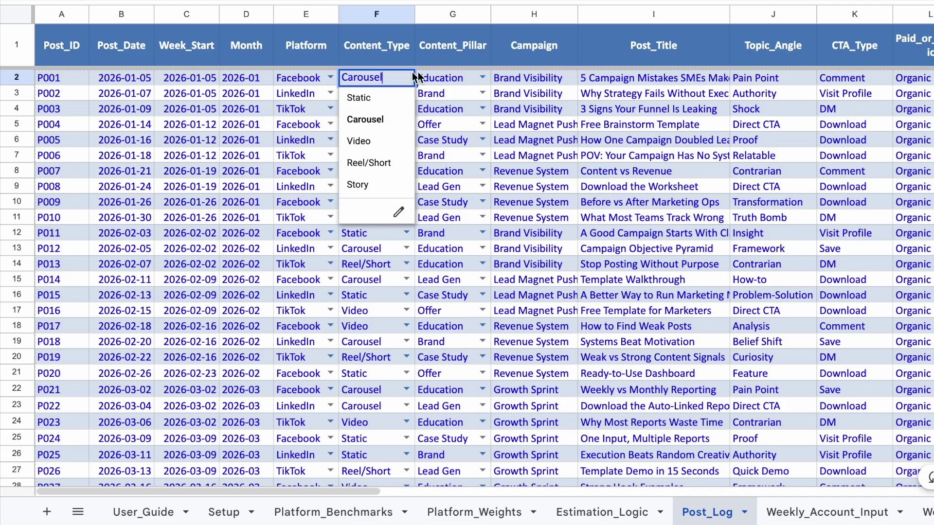
left_click(484, 72)
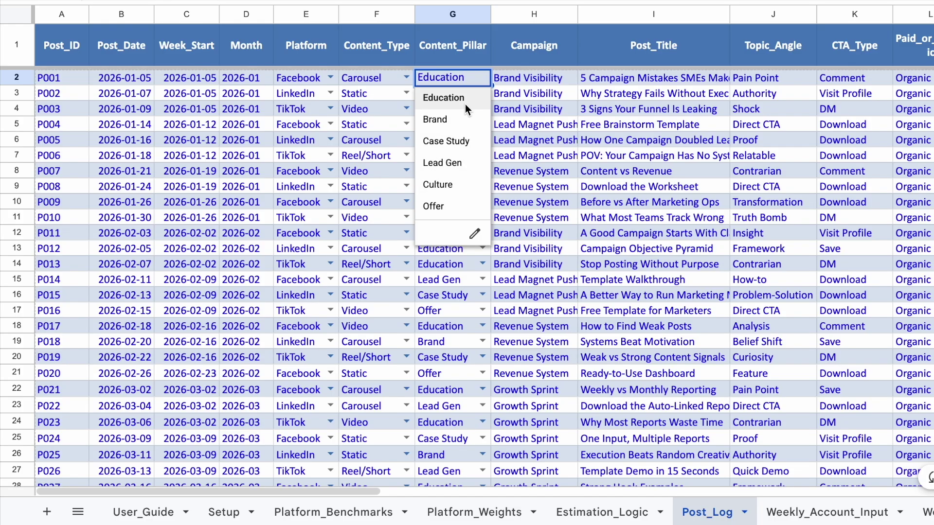
Check the Campaign, Post_Title and Topic_Angle entries of post P001
left_click(545, 80)
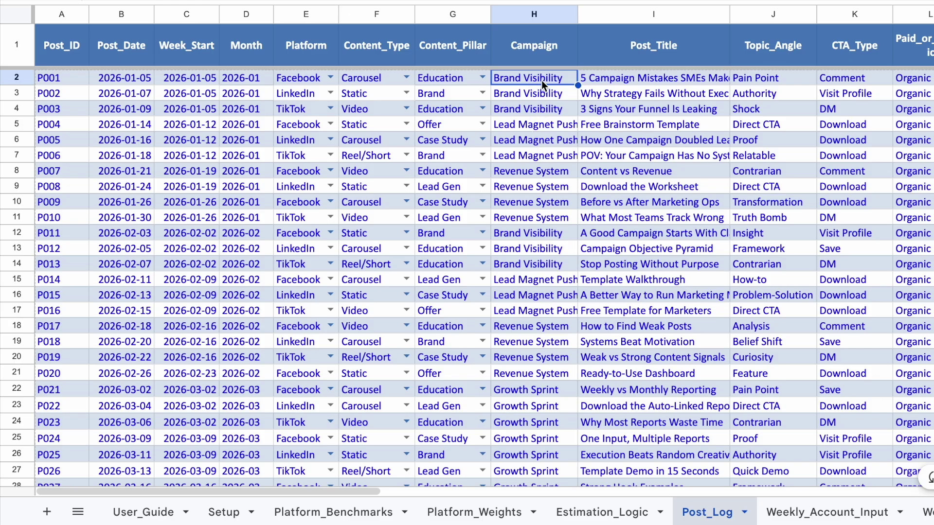
left_click(638, 79)
scroll(638, 79, "right", 2)
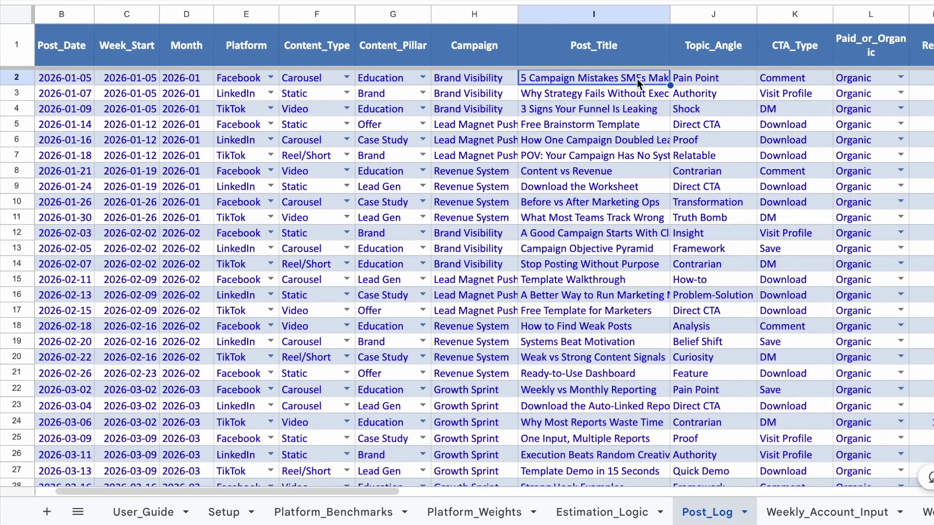
left_click(711, 83)
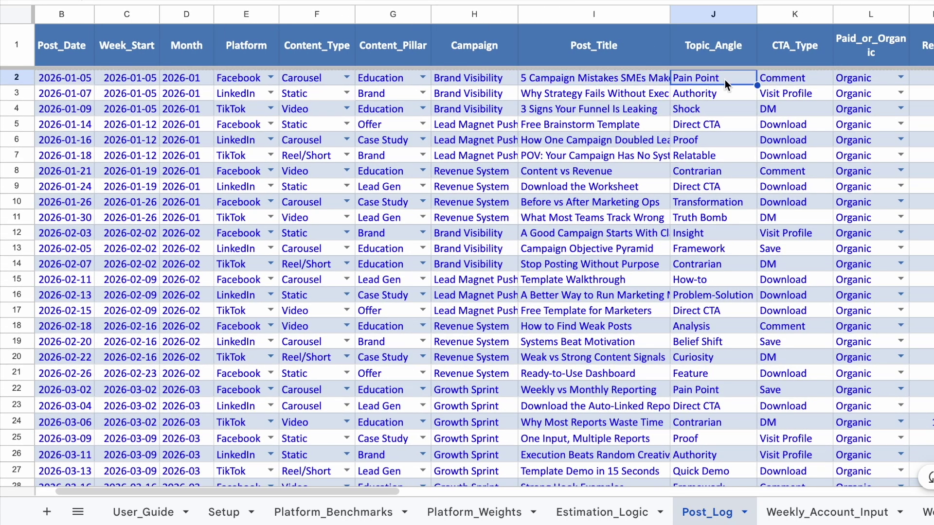
Examine the Post_Log columns from CTA_Type and Paid_or_Organic through Reach, Engagements and Leads, and select the Revenue column as the endpoint
scroll(726, 80, "right", 2)
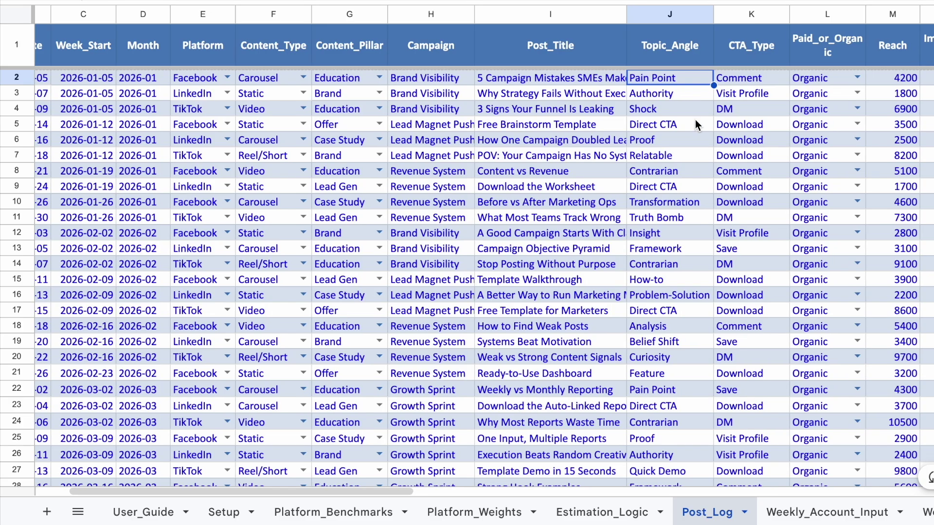
scroll(695, 119, "right", 2)
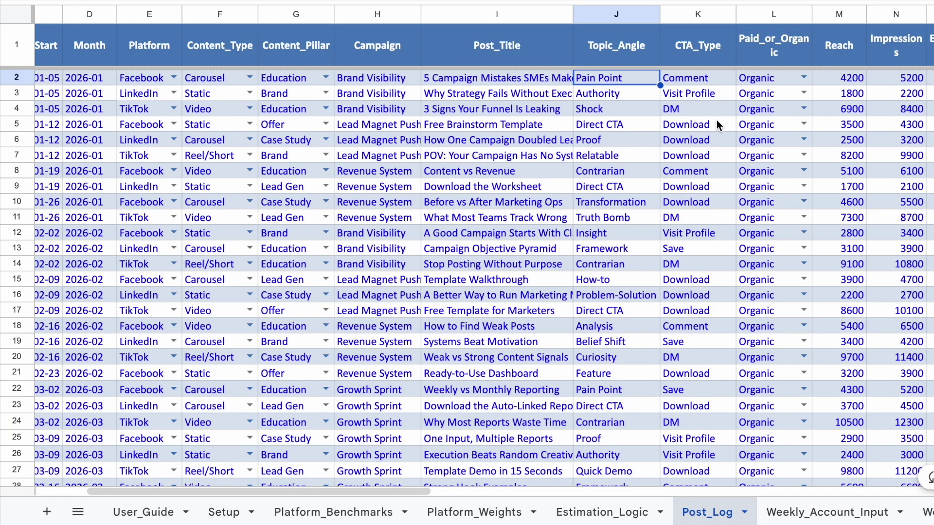
scroll(717, 125, "right", 6)
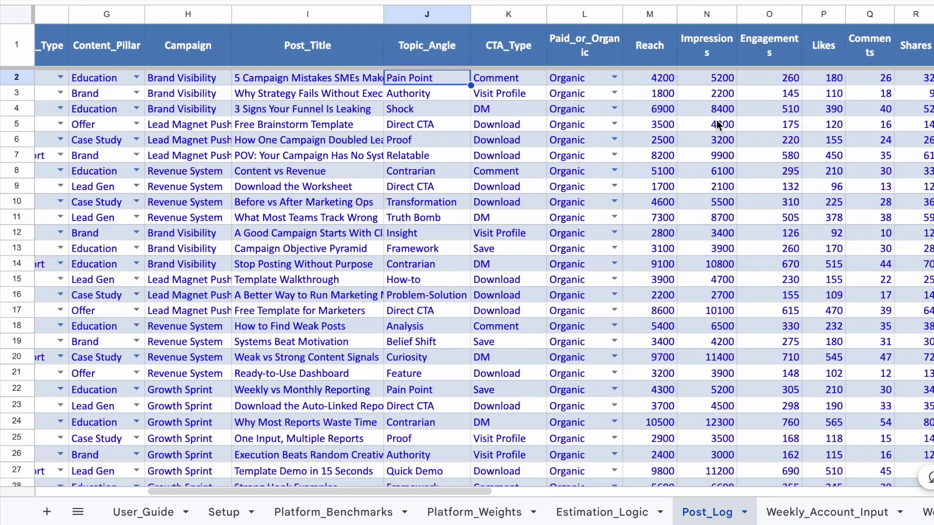
scroll(672, 108, "right", 1)
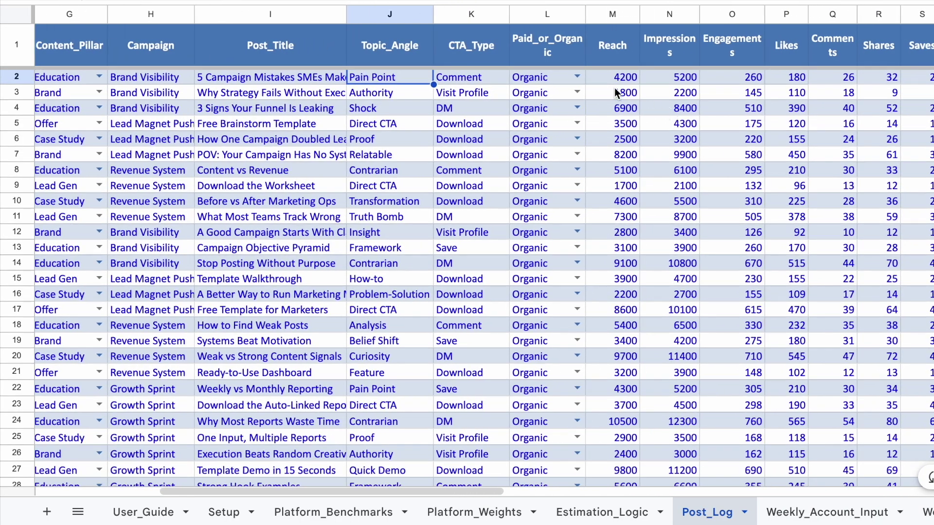
scroll(679, 77, "right", 3)
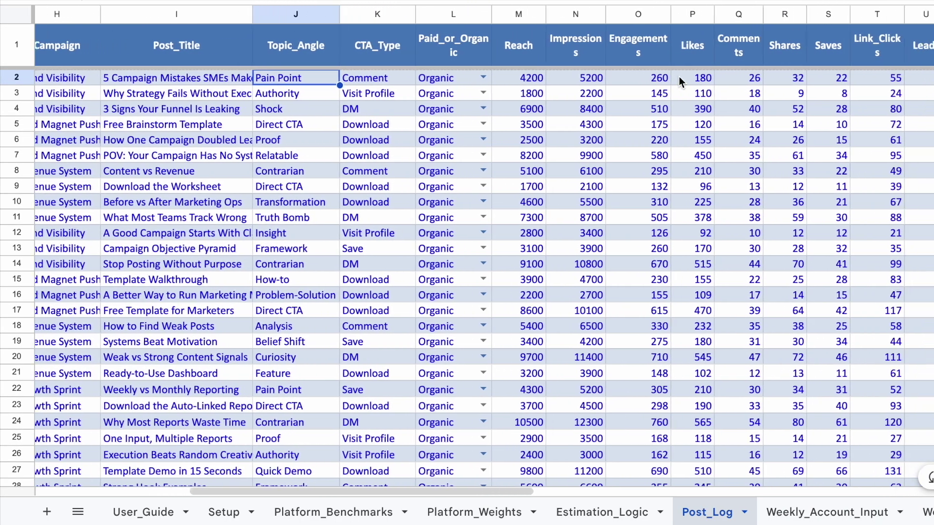
scroll(679, 77, "right", 4)
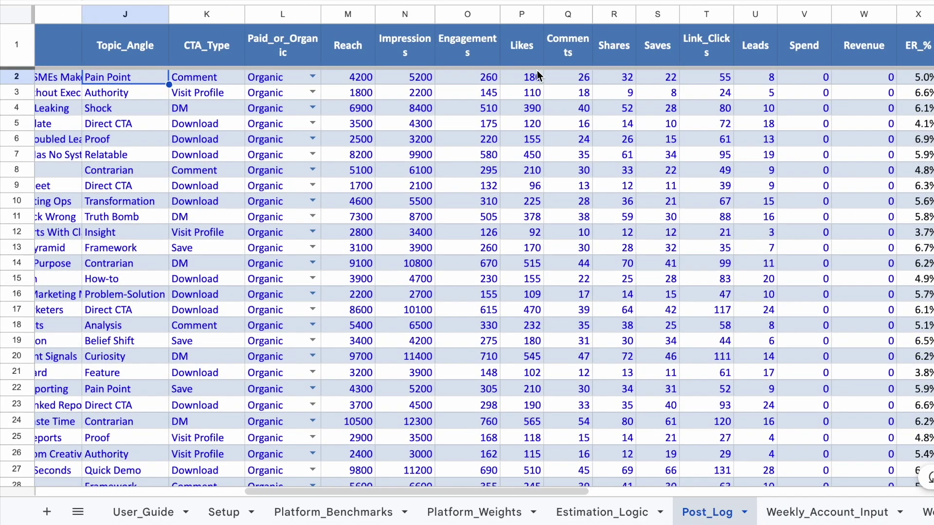
scroll(667, 95, "right", 2)
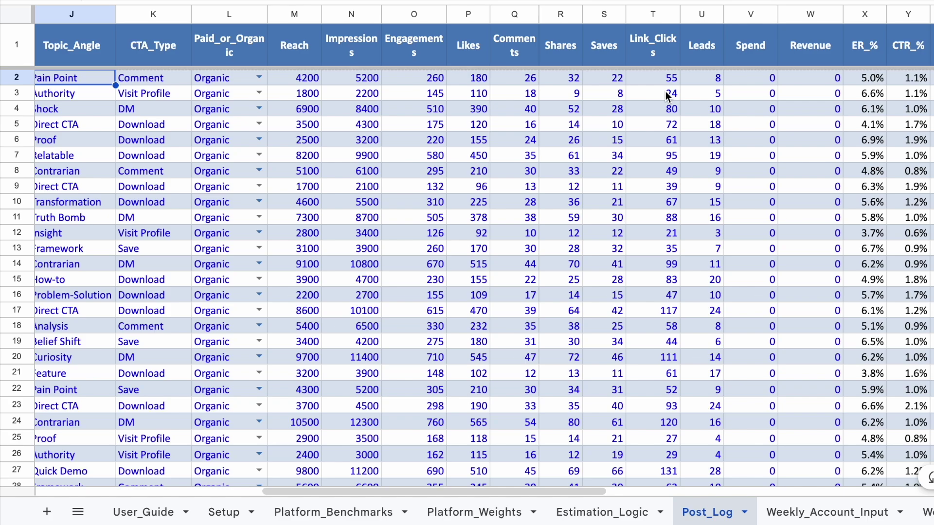
scroll(729, 76, "right", 2)
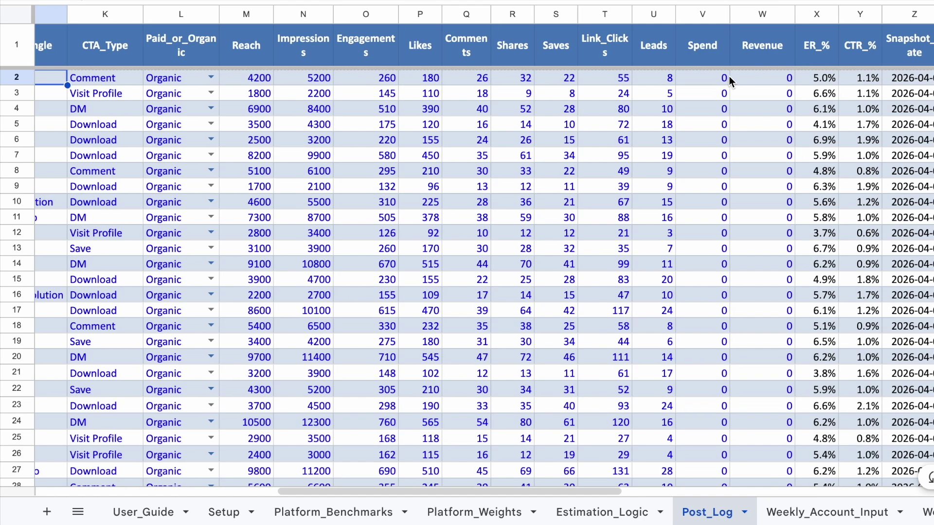
left_click(763, 17)
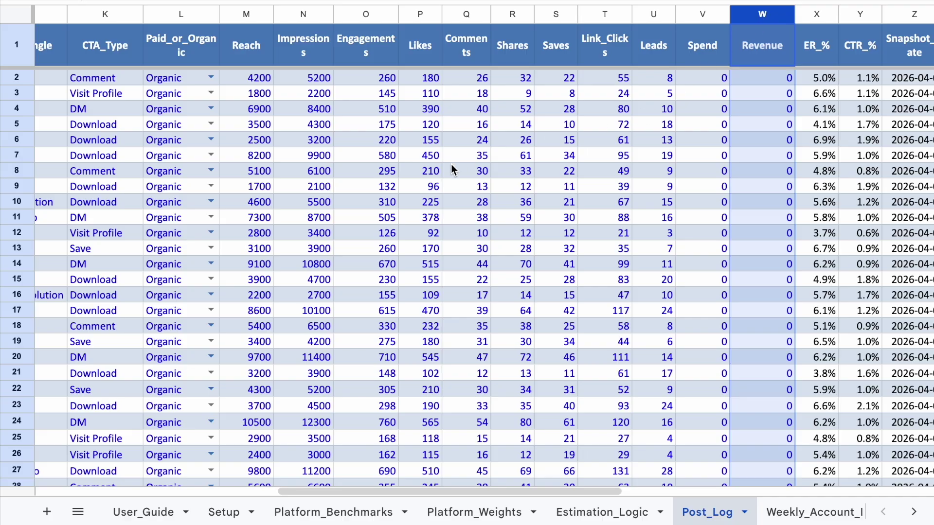
scroll(451, 164, "left", 2)
scroll(273, 186, "left", 2)
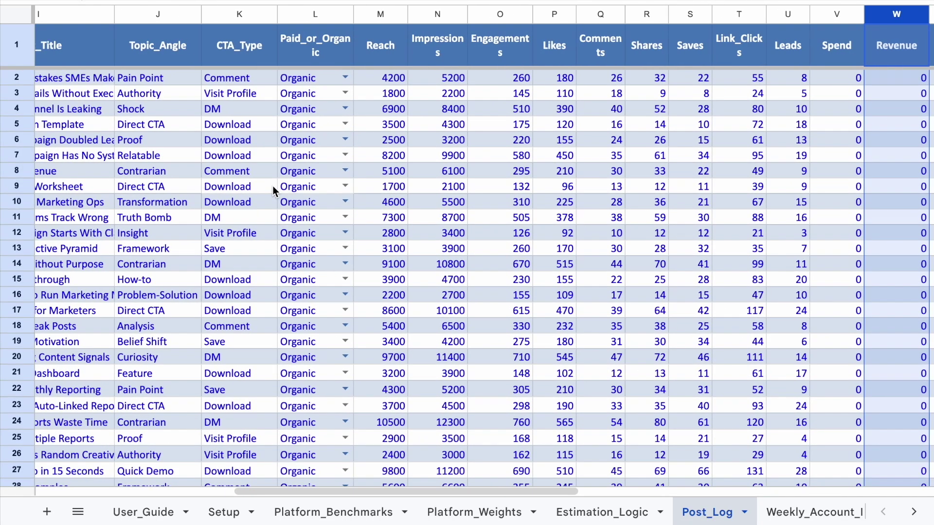
Point out the Post_Log metric range by selecting the Reach column and then the Revenue column
scroll(273, 186, "left", 1)
scroll(354, 191, "right", 1)
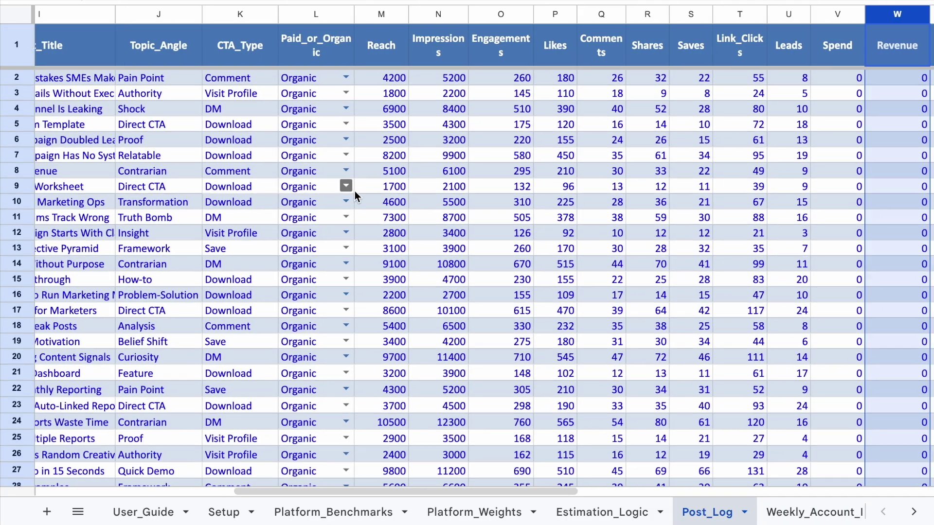
scroll(355, 194, "right", 1)
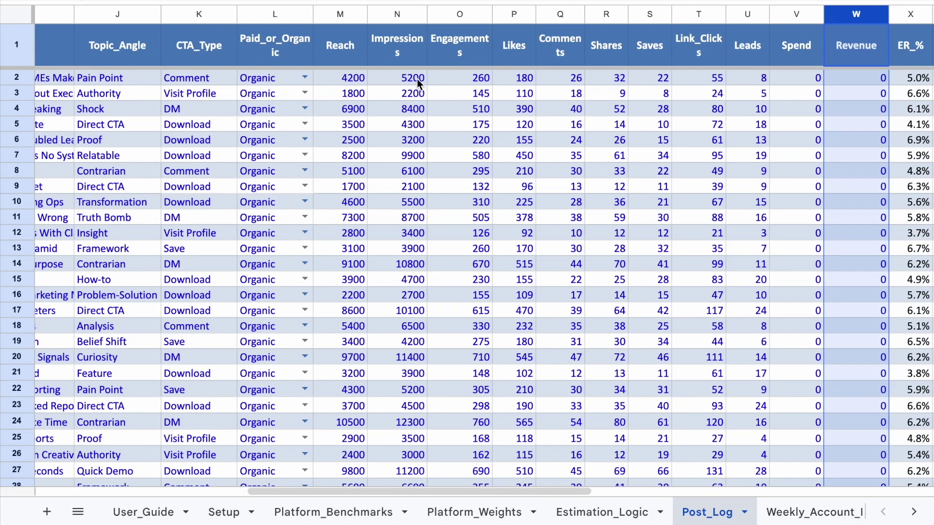
left_click(340, 14)
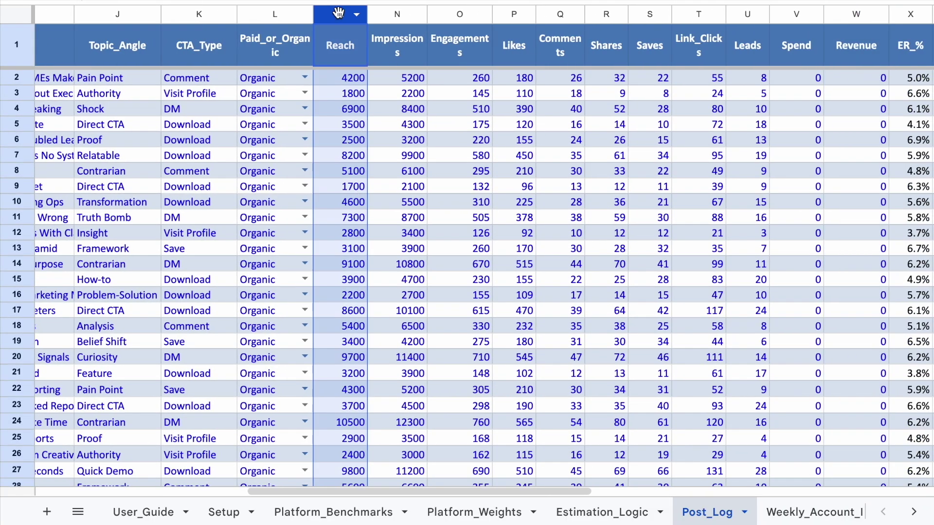
left_click(857, 14)
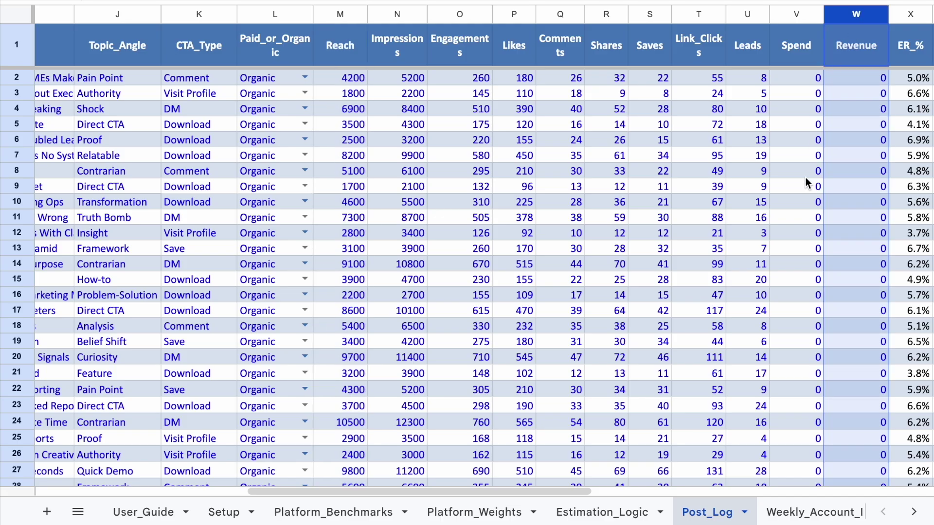
Go through the Post_Log headers ER_%, CTR_%, Snapshot_Date and Post_Age_Days, and select the whole Post_Age_Days column
scroll(808, 177, "right", 2)
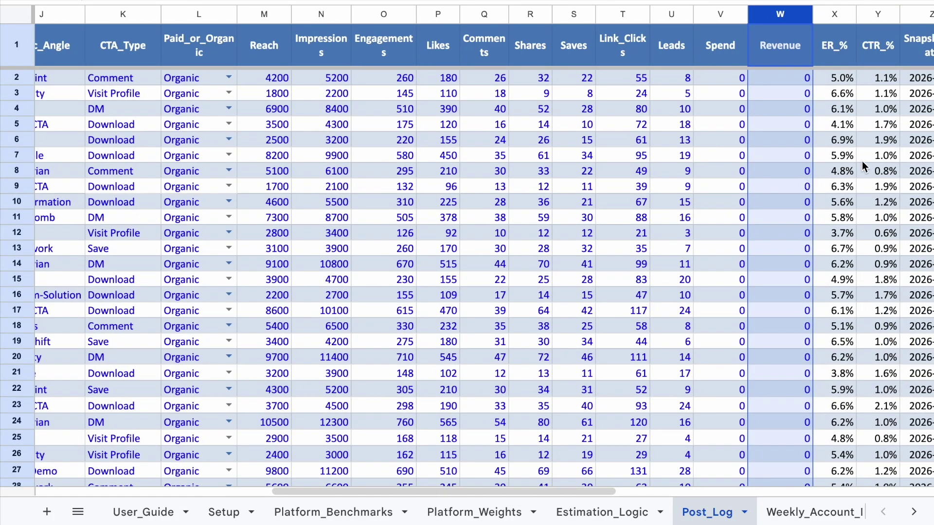
scroll(856, 165, "right", 2)
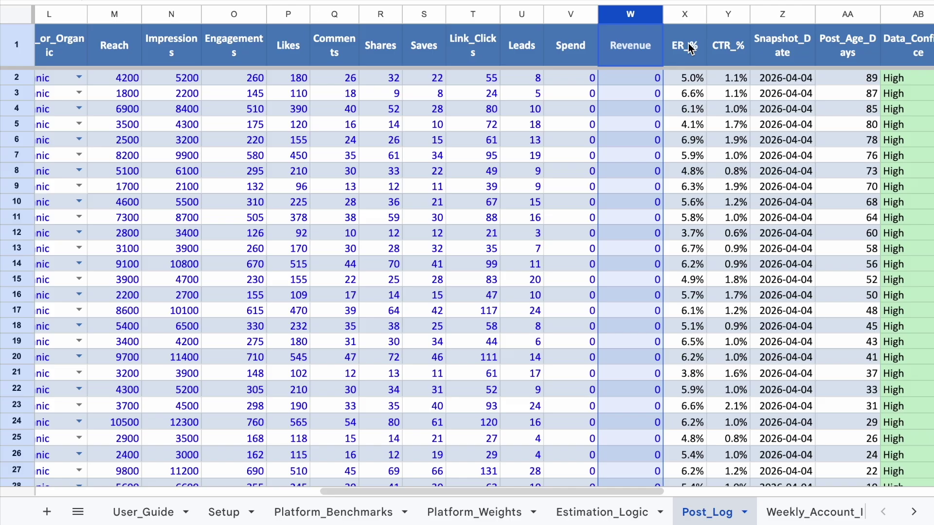
left_click(691, 49)
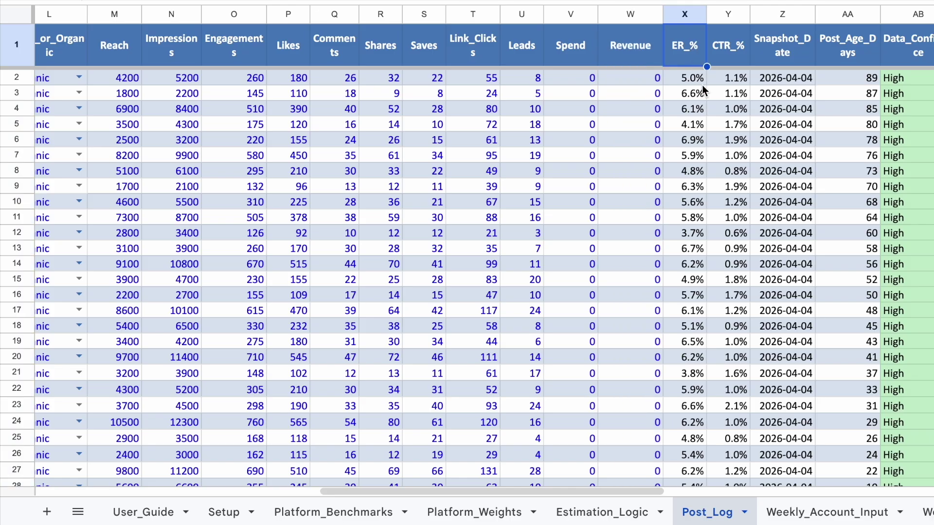
scroll(706, 98, "right", 1)
left_click(681, 55)
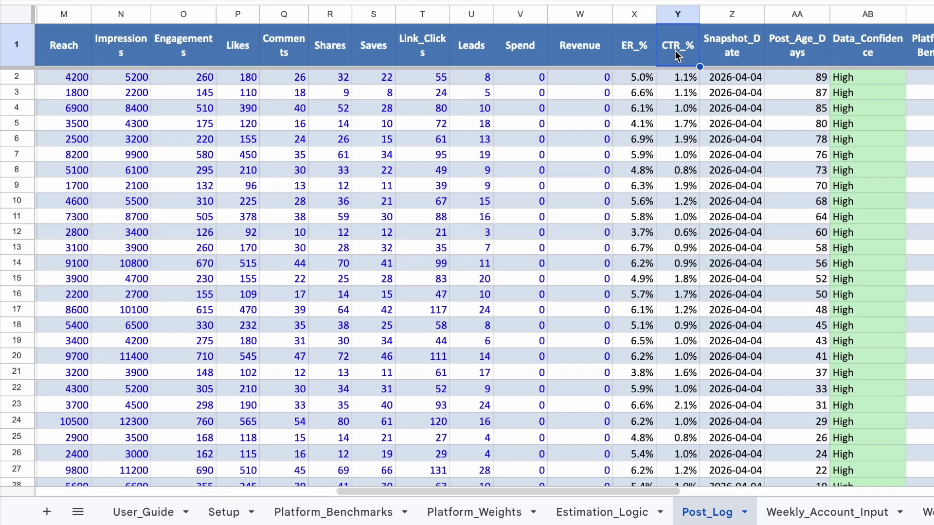
left_click(736, 55)
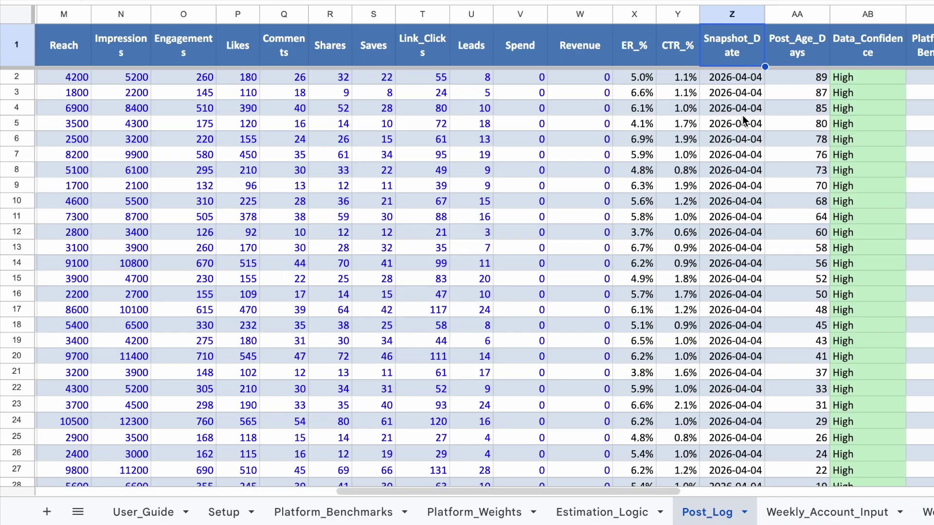
left_click(798, 46)
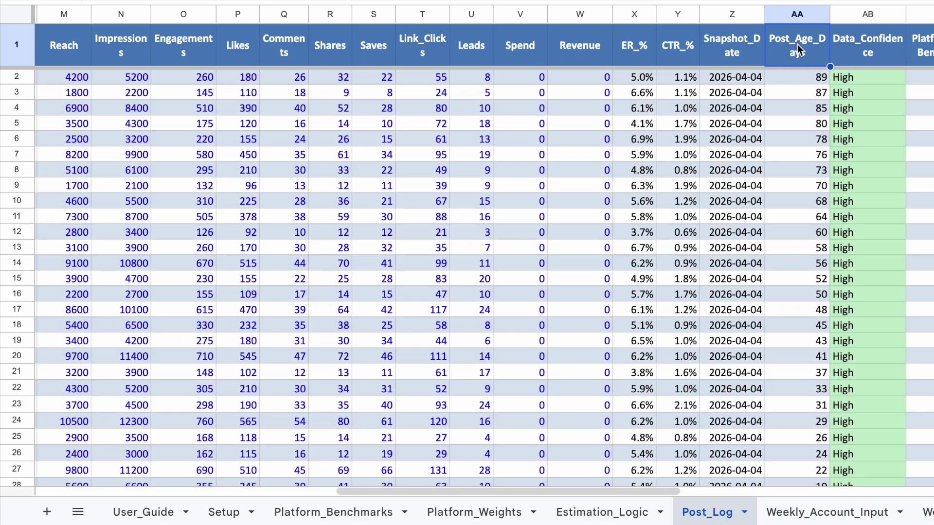
left_click(801, 16)
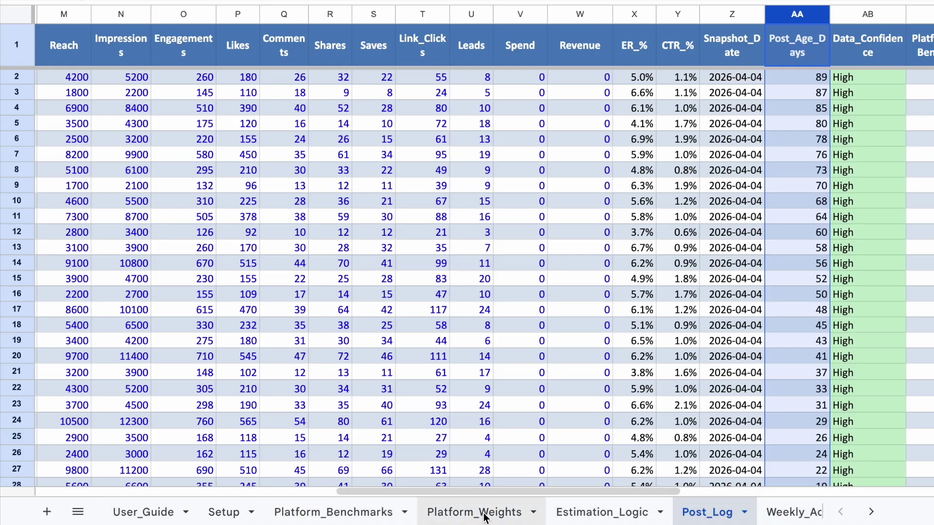
View the Platform_Weights sheet briefly, then check Facebook's 0-2 and 3-5 age bands on the Estimation_Logic sheet
left_click(485, 516)
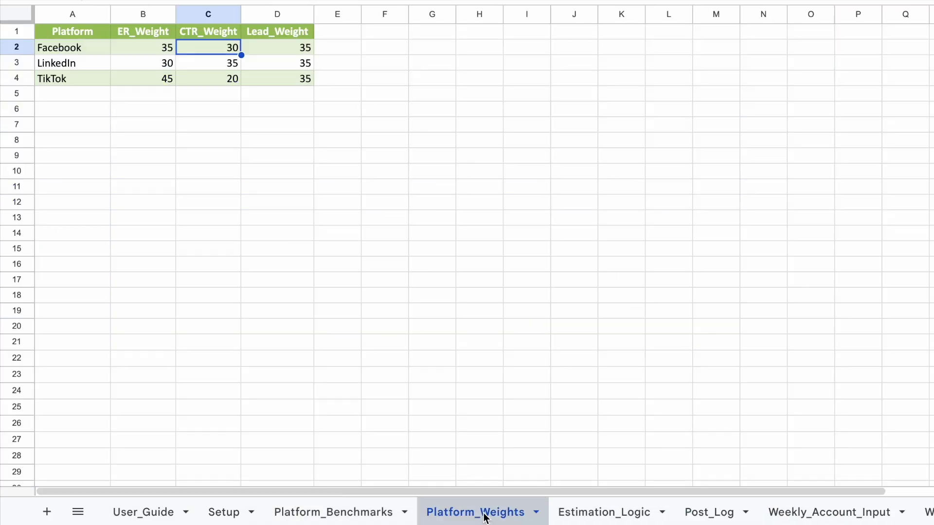
left_click(600, 515)
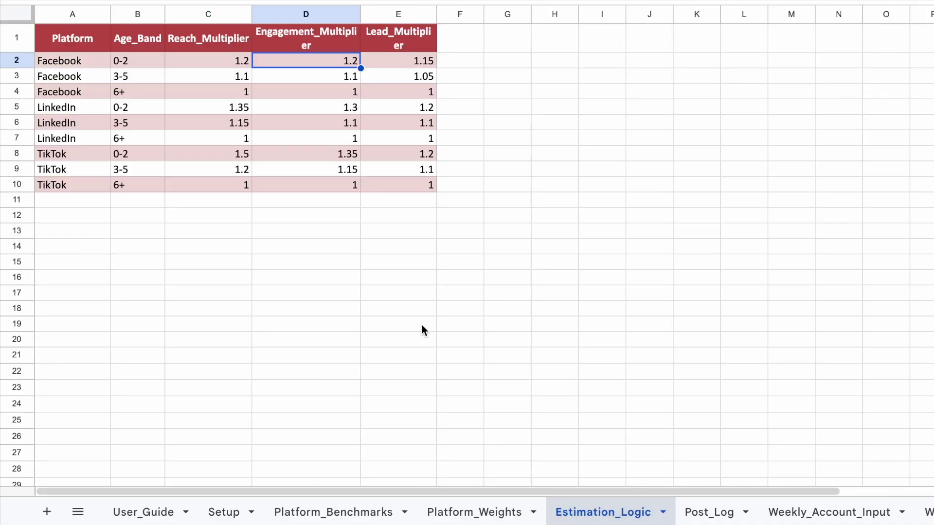
left_click(139, 61)
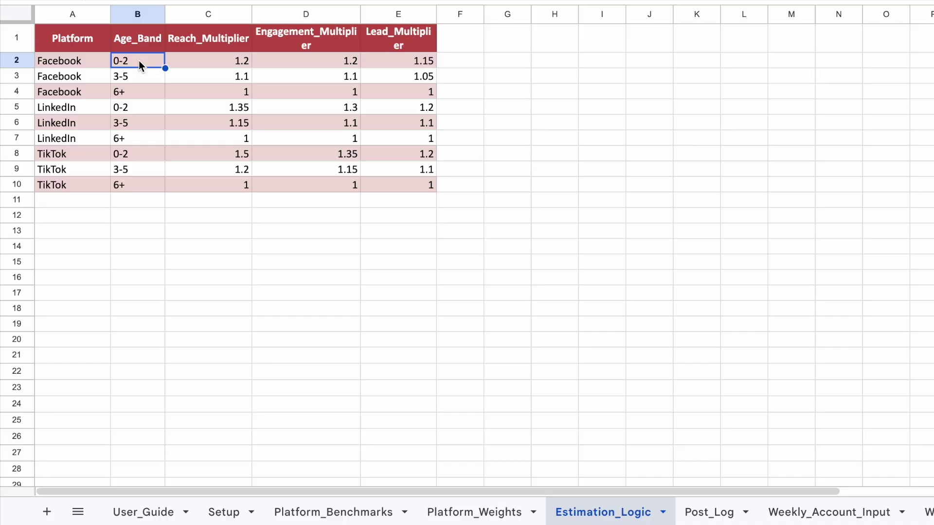
left_click(135, 75)
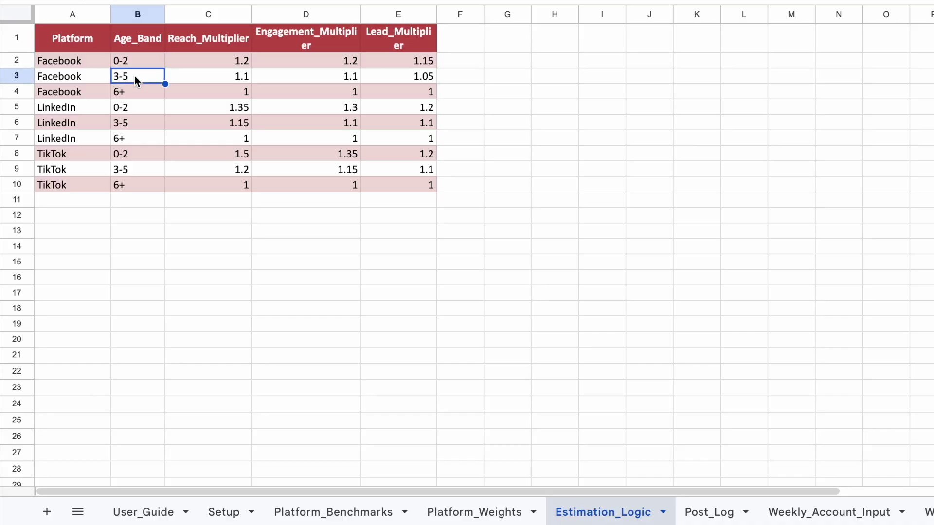
Examine Facebook's reach, engagement and lead multipliers for age band 0-2, and the reach multipliers for 3-5 and 6+
left_click(136, 57)
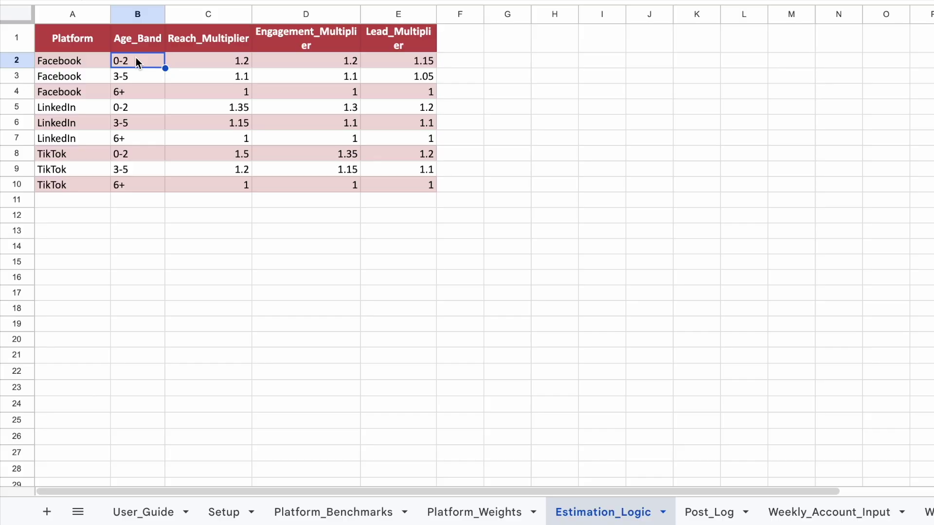
left_click(209, 60)
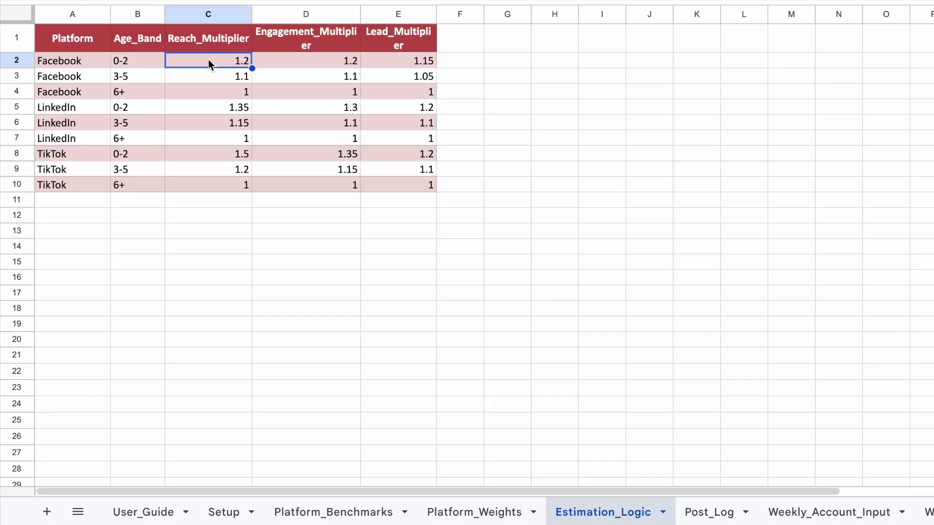
left_click(303, 61)
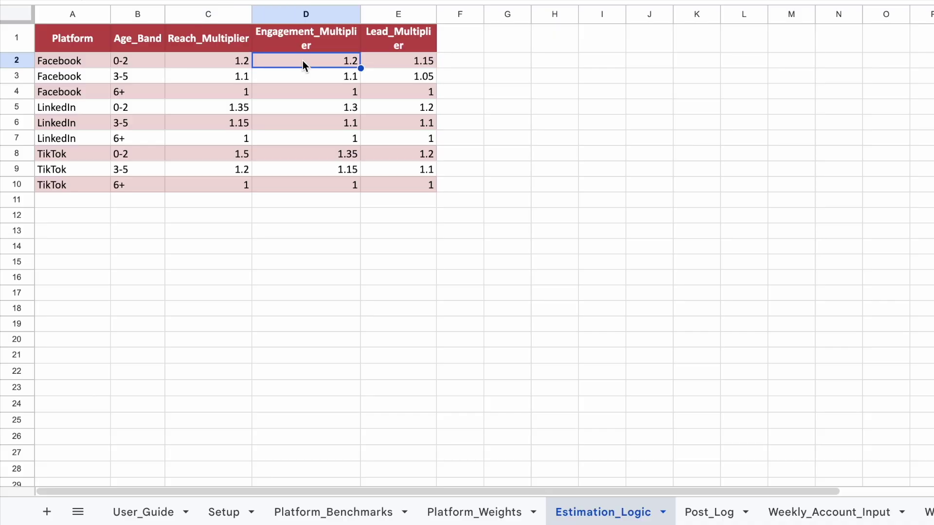
left_click(397, 62)
left_click(144, 77)
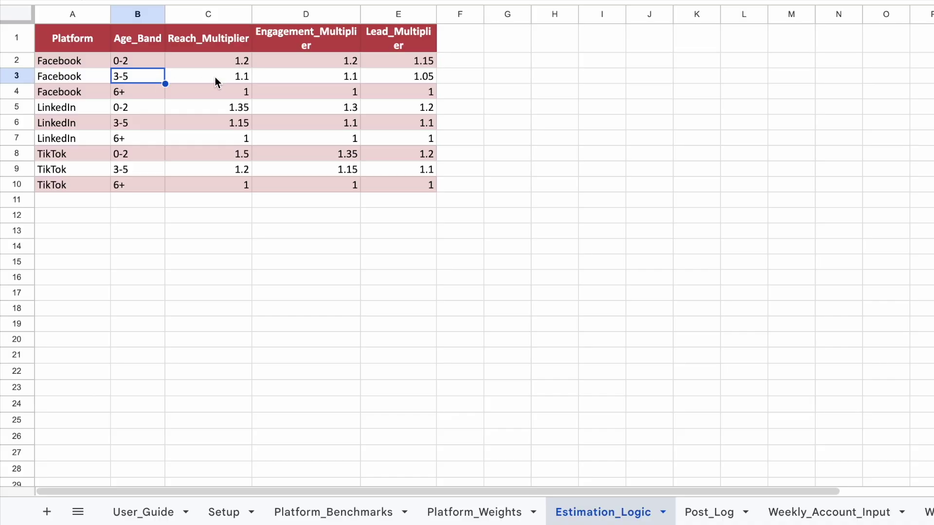
left_click(215, 77)
left_click(135, 95)
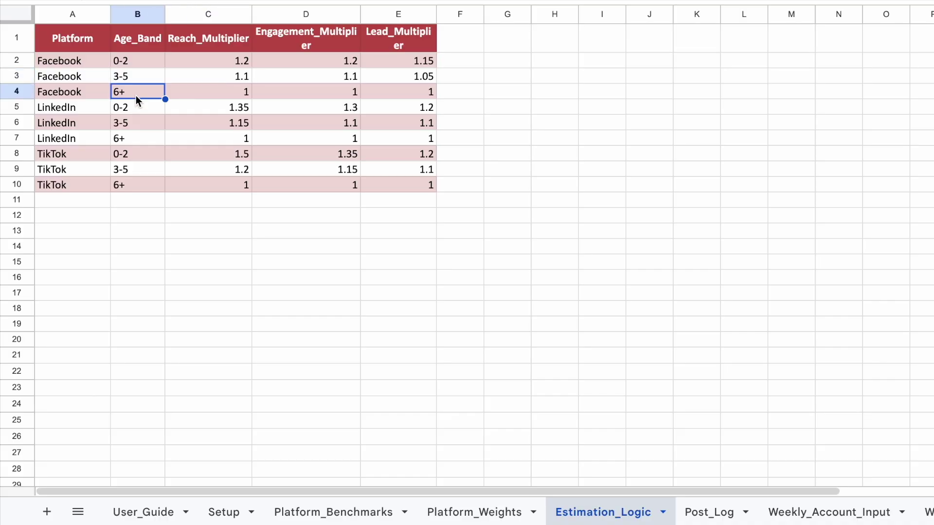
left_click(203, 93)
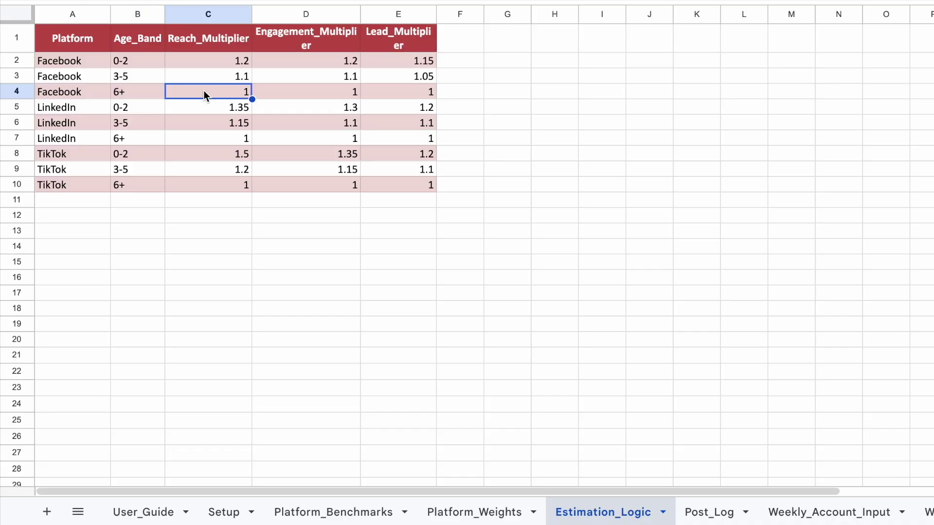
Compare each Facebook age band with its Reach_Multiplier again, row by row, including the Engagement_Multiplier for 6+
left_click(140, 61)
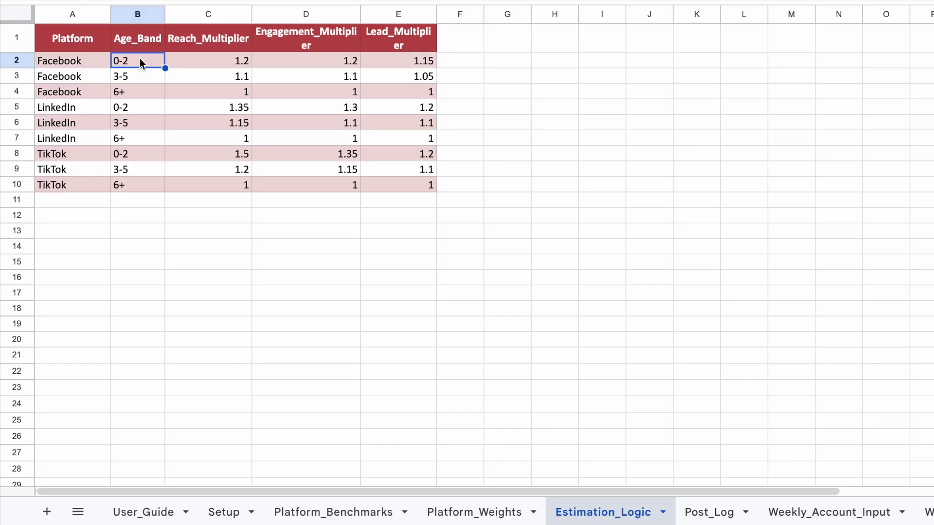
left_click(200, 60)
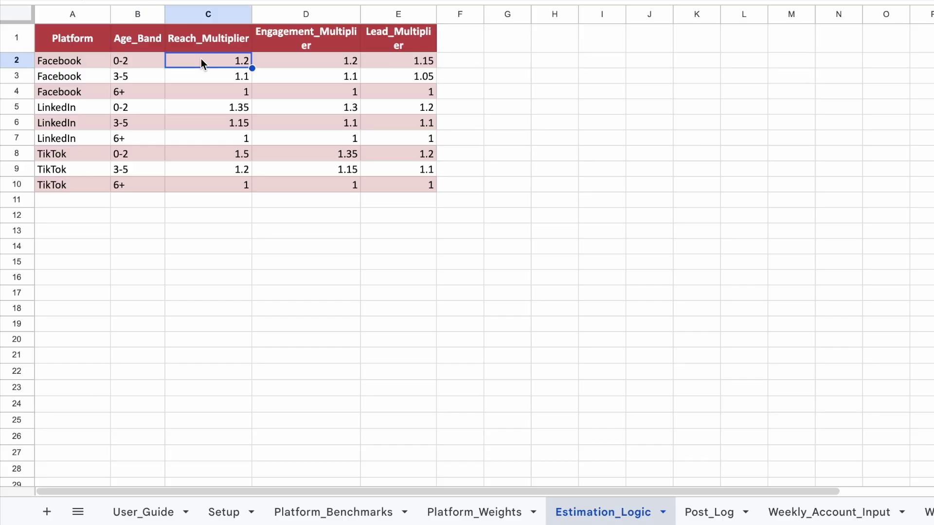
left_click(141, 79)
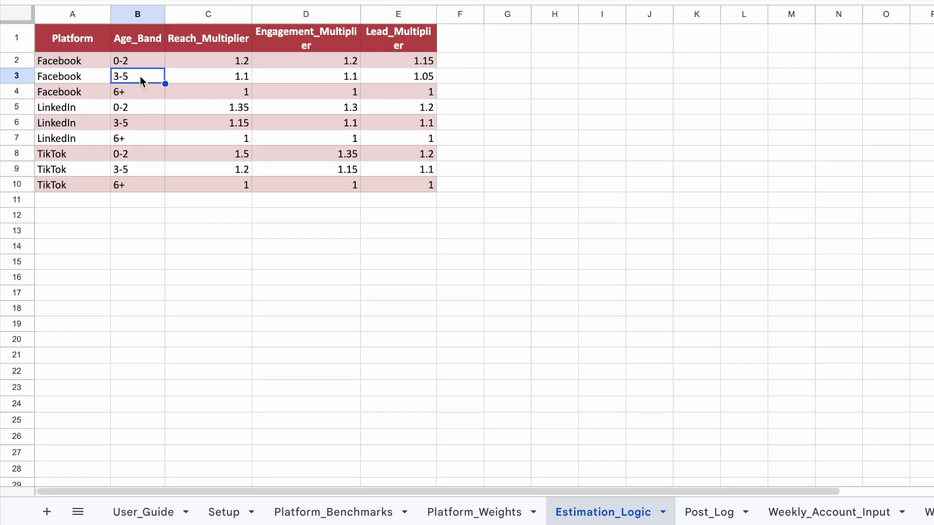
left_click(198, 79)
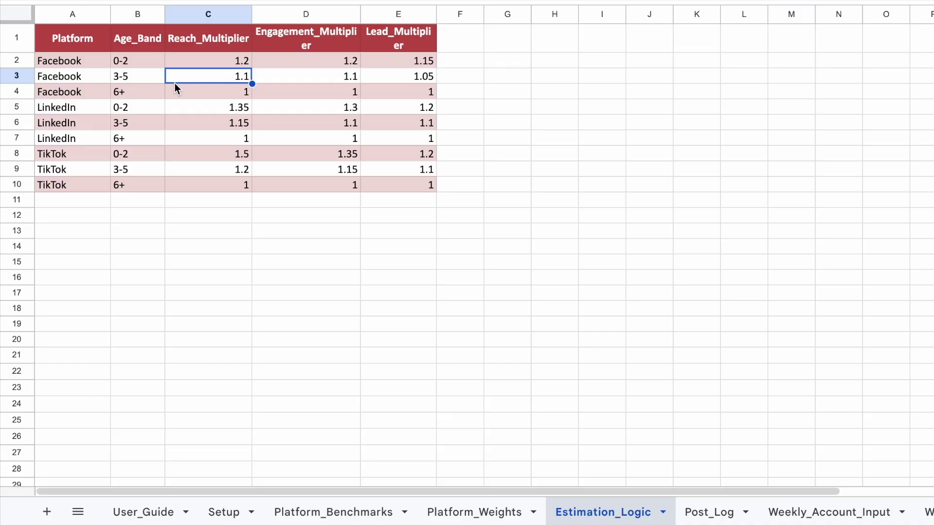
left_click(155, 94)
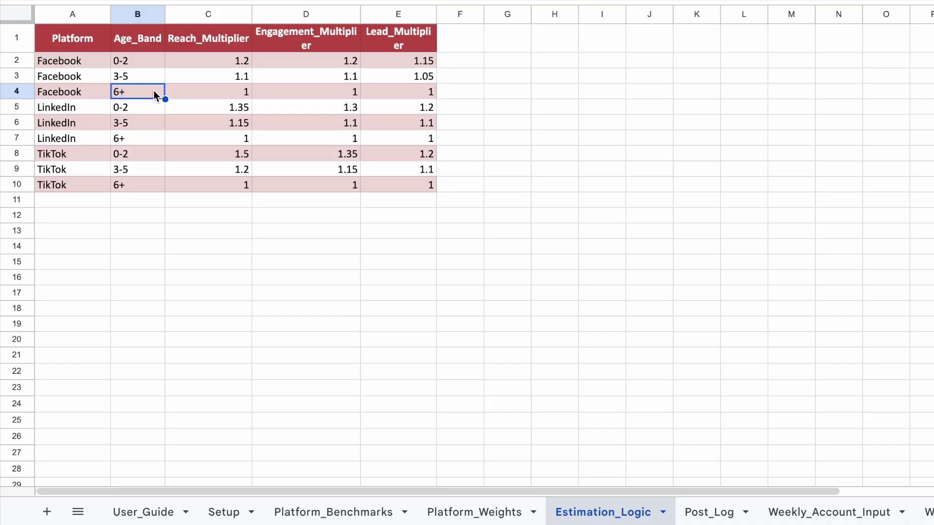
left_click(198, 98)
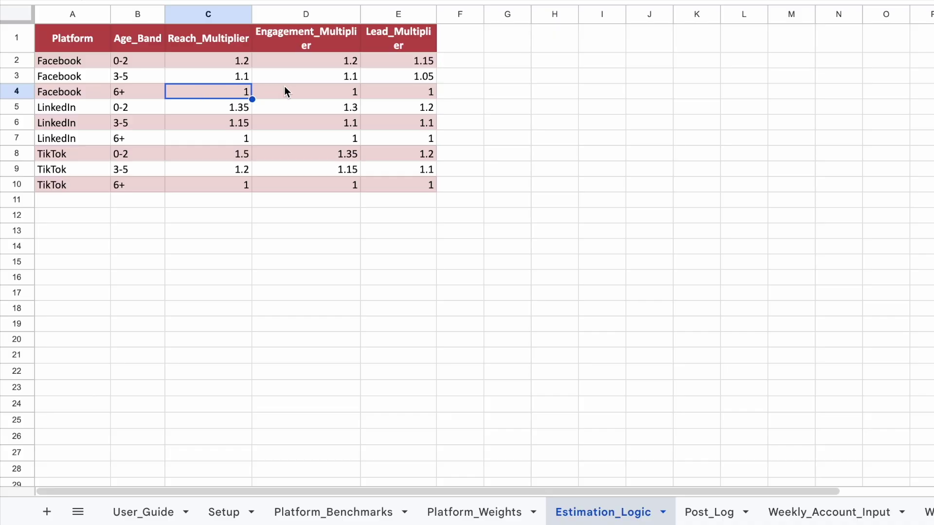
left_click(313, 90)
left_click(156, 91)
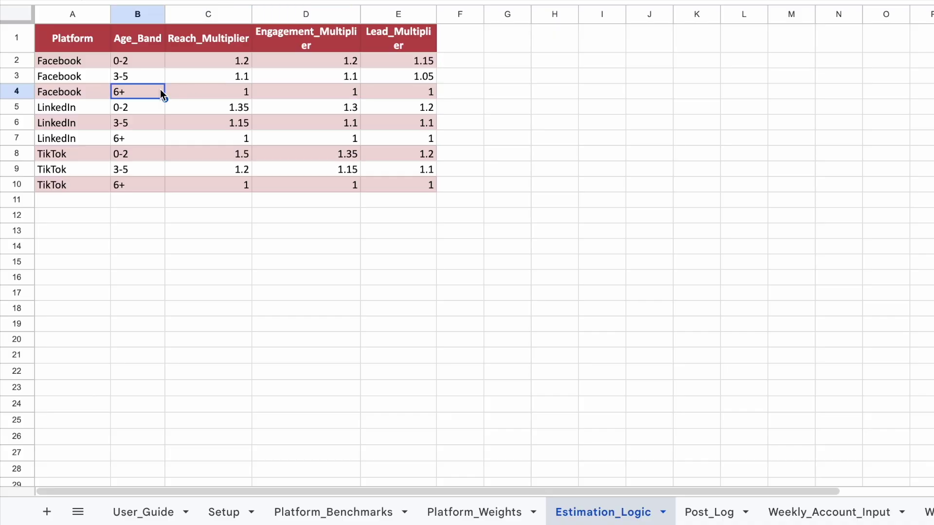
Check the Post_Date of post P001 in Post_Log and the Current Snapshot Date on the Setup sheet
left_click(716, 513)
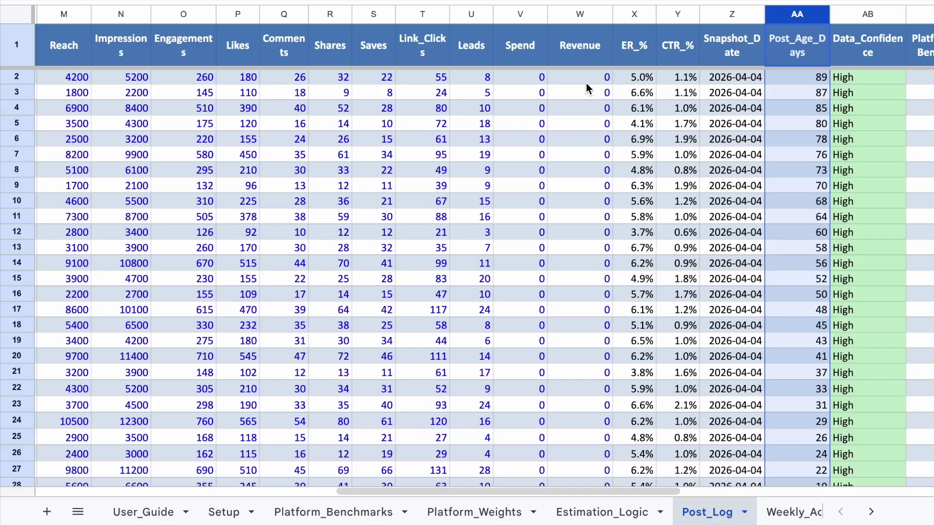
scroll(584, 130, "left", 10)
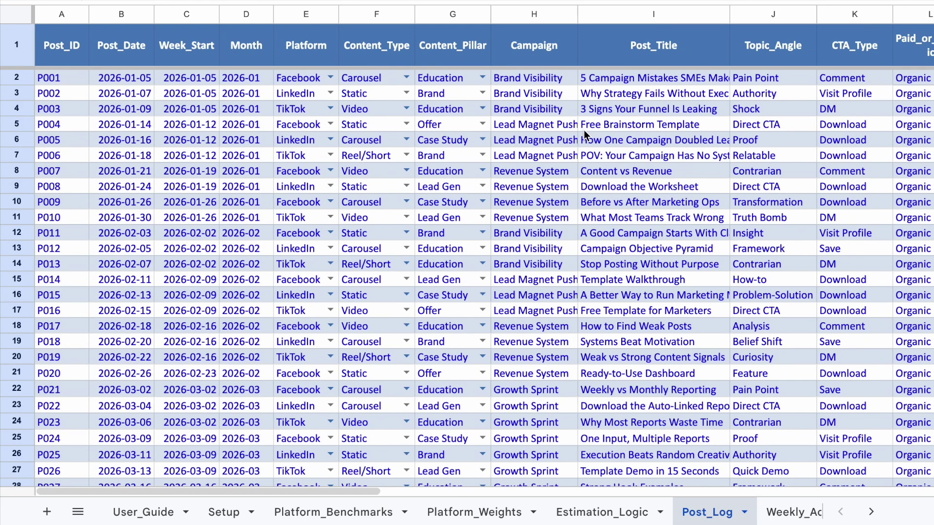
left_click(123, 77)
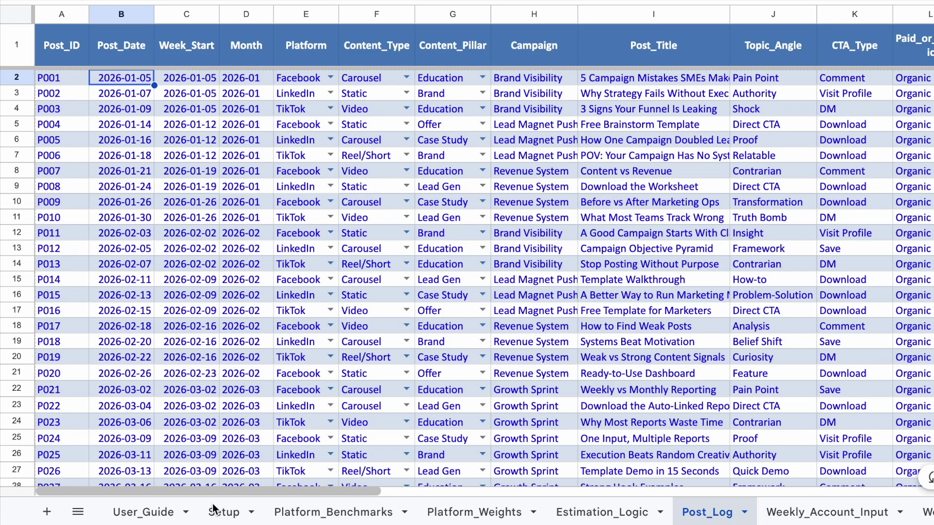
left_click(230, 513)
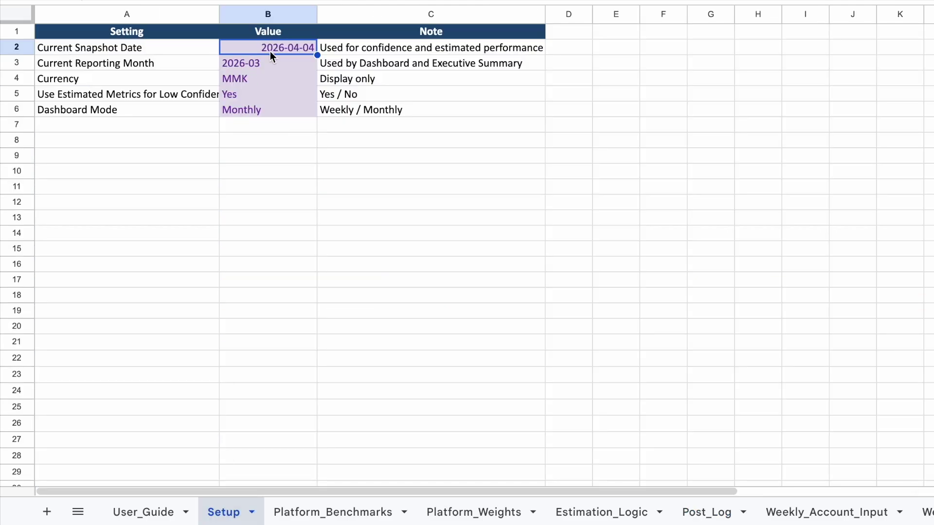
Return to Post_Log and select the whole Post_Age_Days column
left_click(708, 512)
scroll(729, 269, "right", 15)
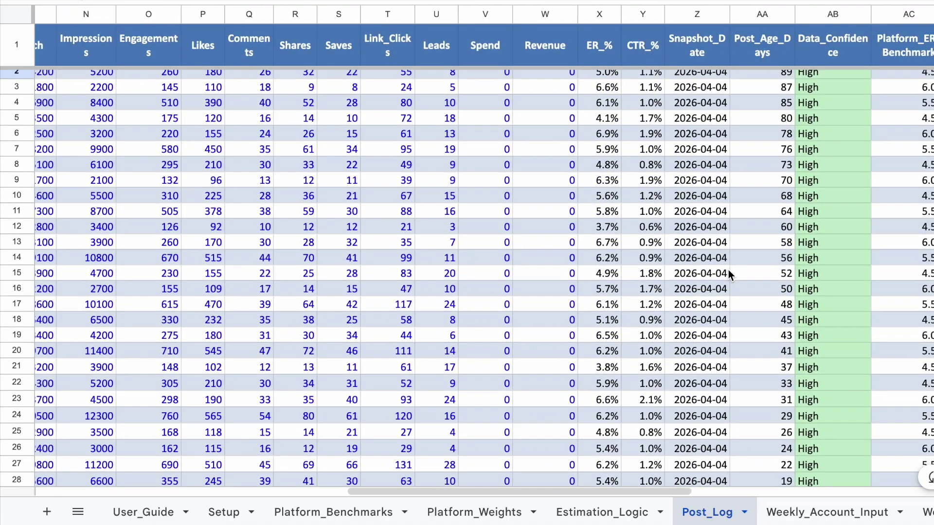
left_click(764, 17)
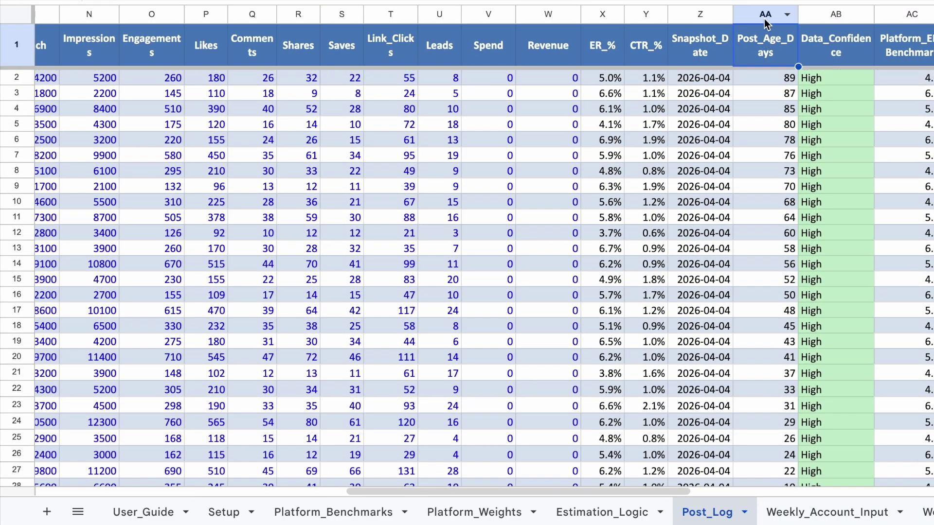
left_click(765, 18)
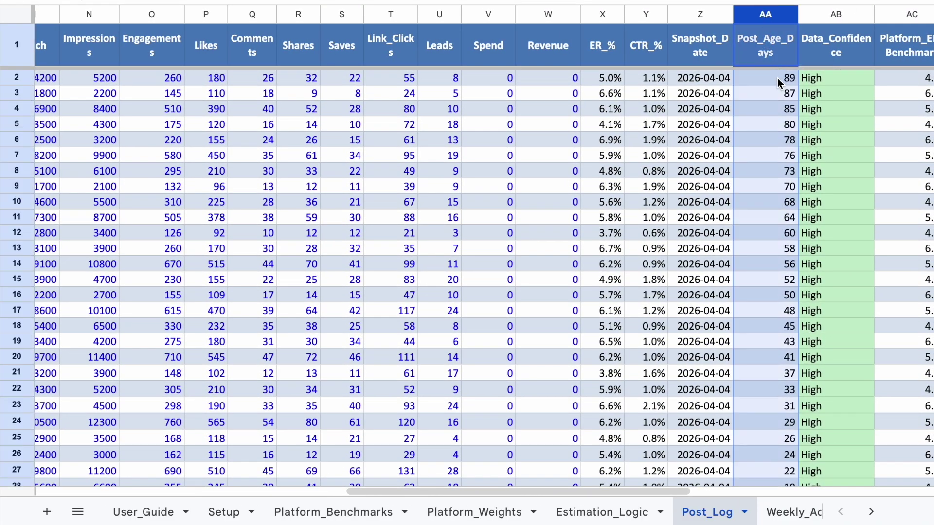
Compare post P001's Post_Date in Post_Log with the Current Snapshot Date on the Setup sheet once more
scroll(584, 175, "left", 15)
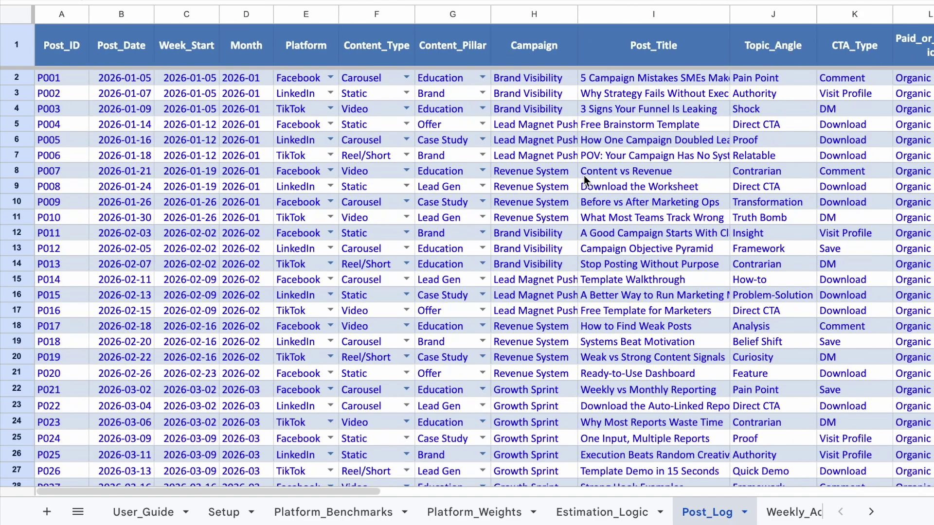
left_click(131, 83)
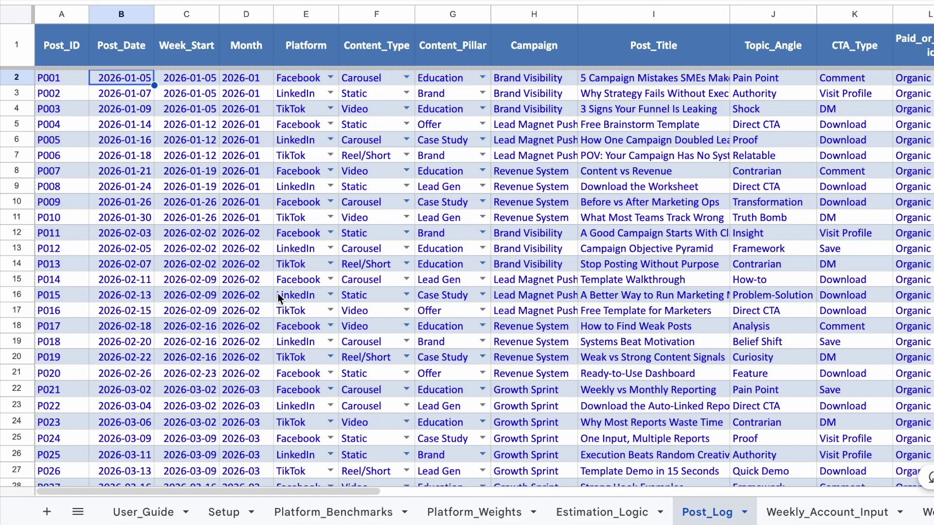
left_click(225, 515)
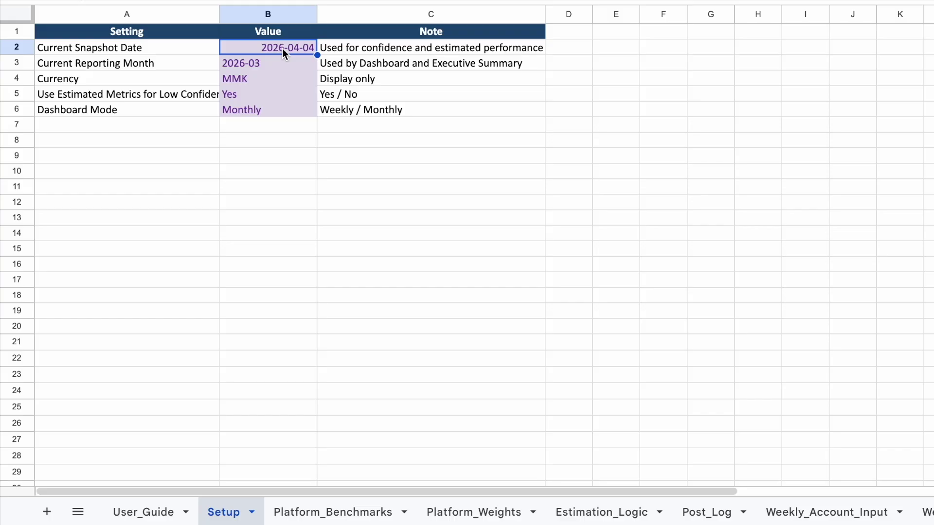
Go back to Post_Log, check P001's Post_Age_Days value and select the entire Post_Age_Days column
left_click(711, 515)
scroll(706, 244, "right", 10)
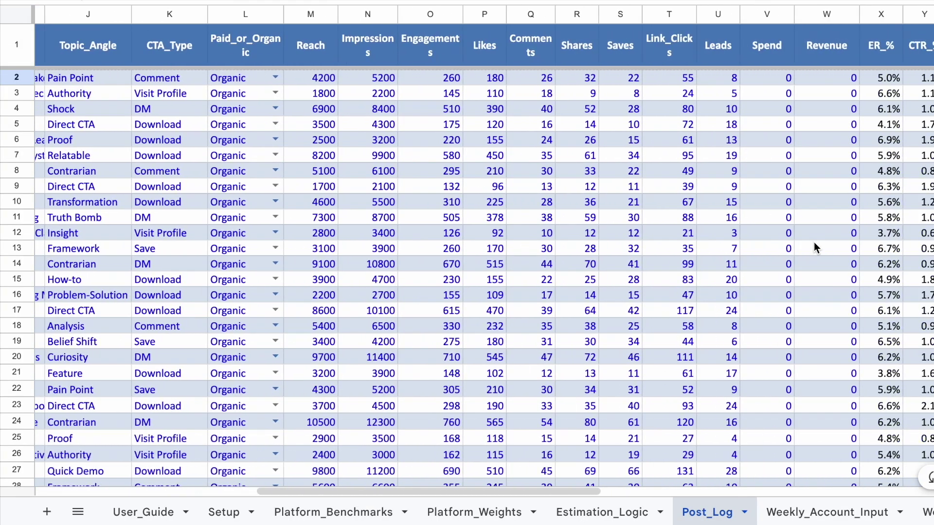
scroll(814, 243, "right", 10)
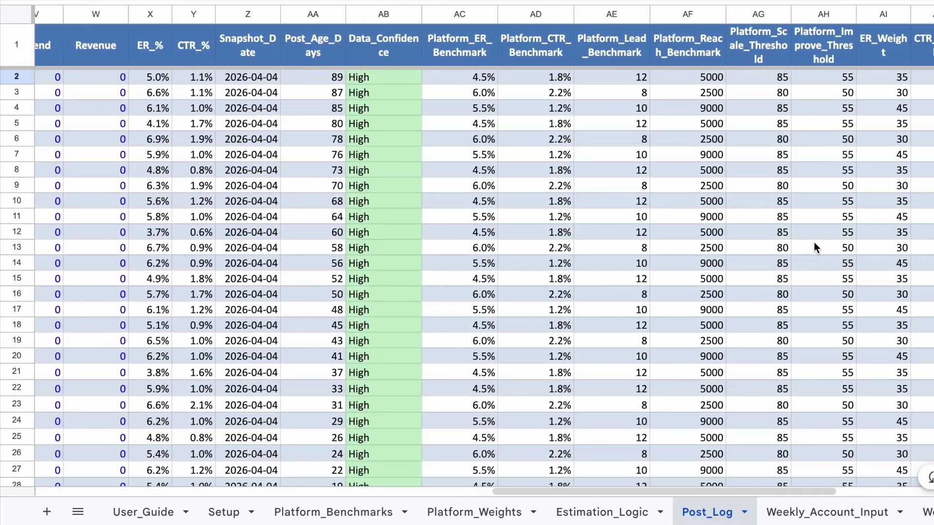
scroll(814, 243, "right", 1)
scroll(681, 209, "left", 8)
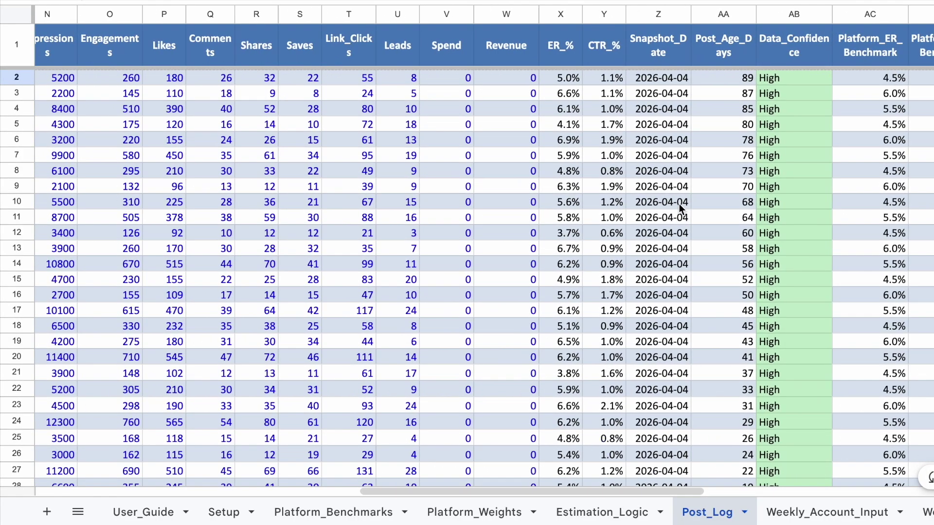
left_click(724, 66)
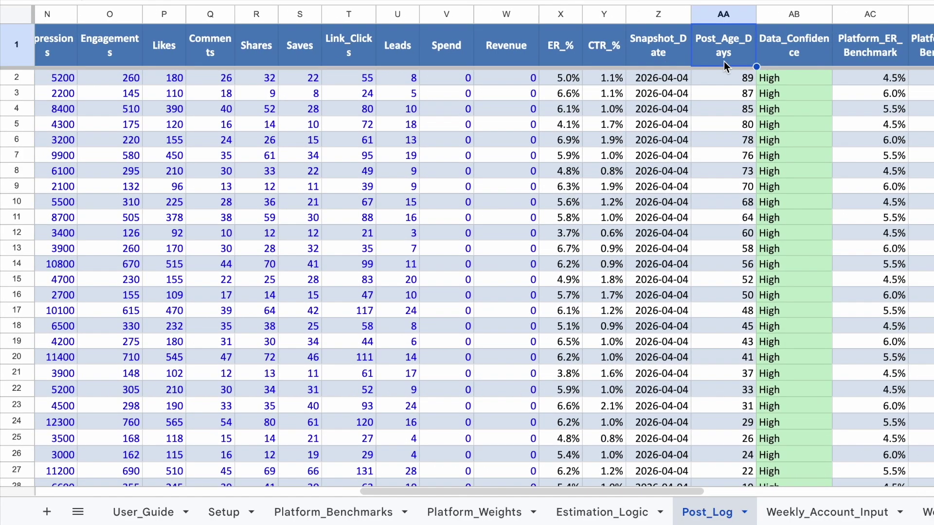
left_click(735, 78)
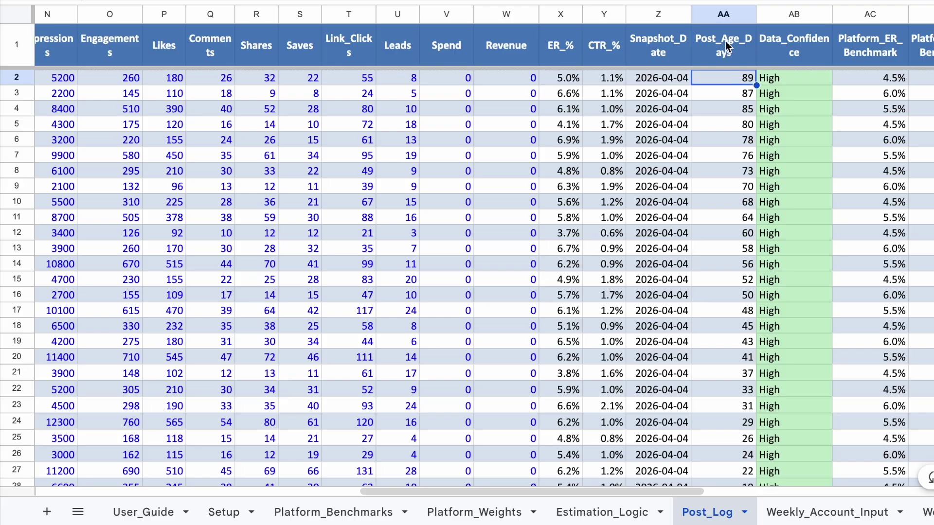
left_click(724, 14)
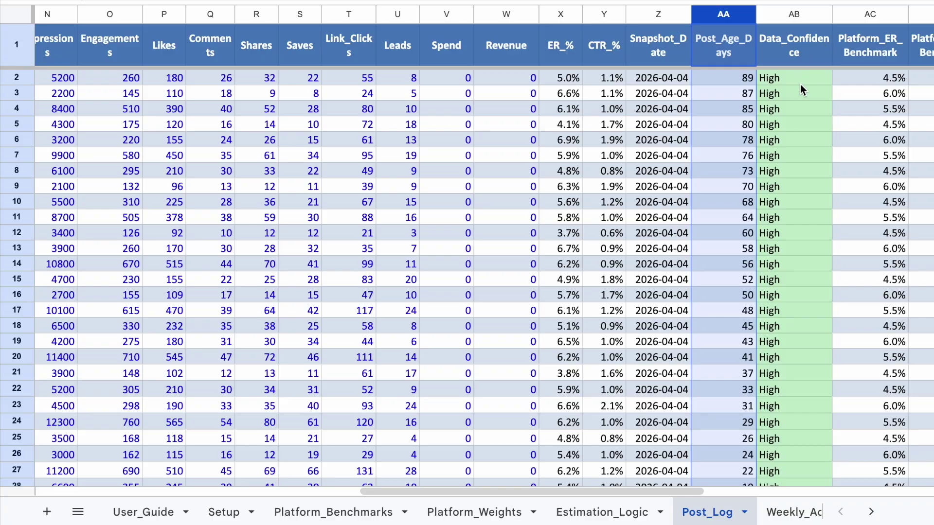
Look through the Post_Age_Days values down the empty rows and the neighbouring columns, then select P001's Post_Age_Days cell
scroll(803, 172, "down", 20)
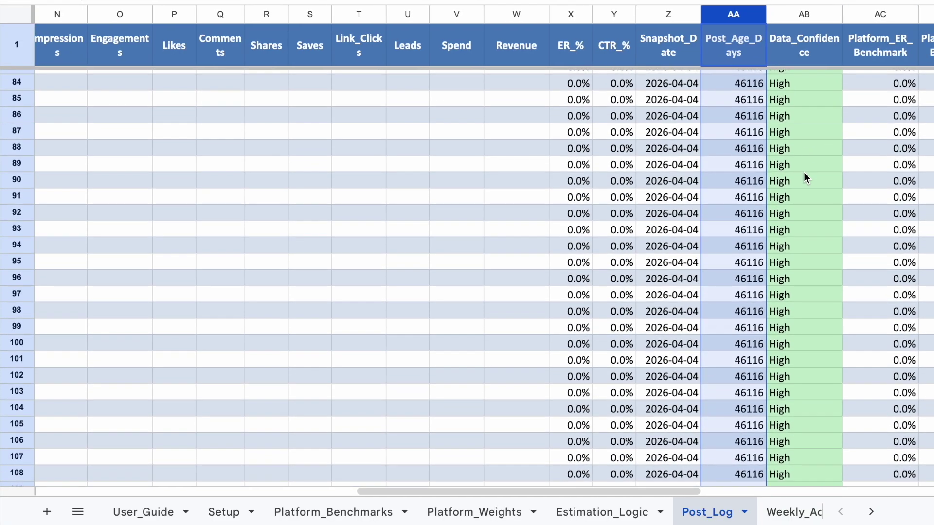
scroll(804, 172, "down", 20)
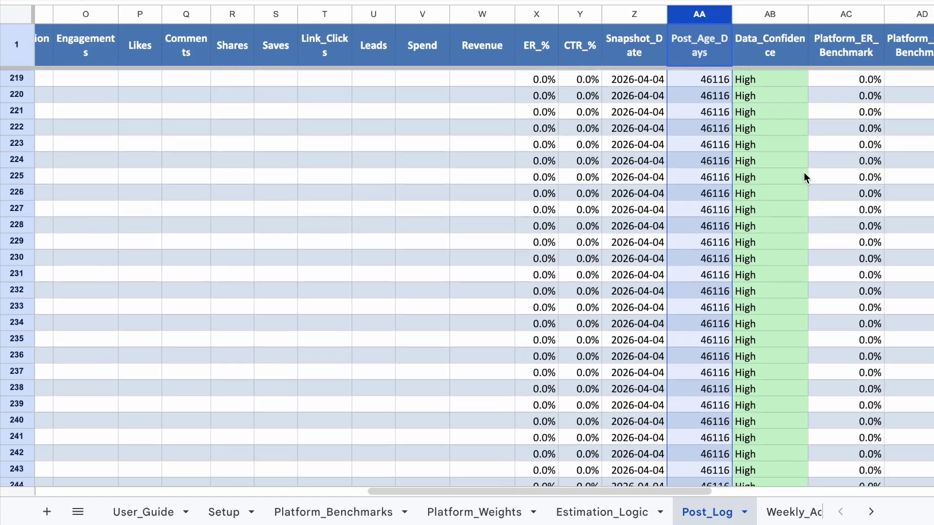
scroll(804, 172, "down", 3)
scroll(804, 172, "up", 20)
scroll(804, 172, "left", 4)
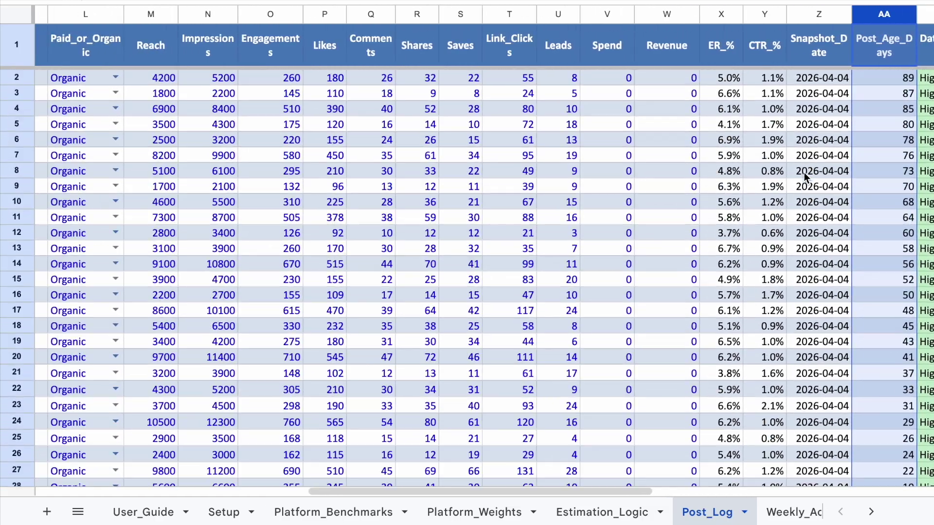
scroll(804, 172, "left", 8)
scroll(804, 172, "right", 20)
scroll(803, 172, "left", 6)
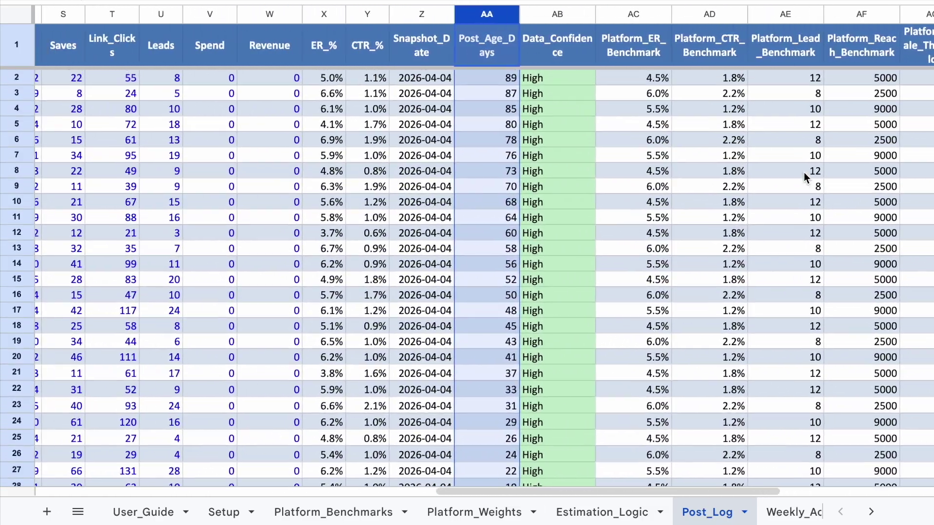
scroll(804, 172, "left", 3)
scroll(697, 212, "left", 1)
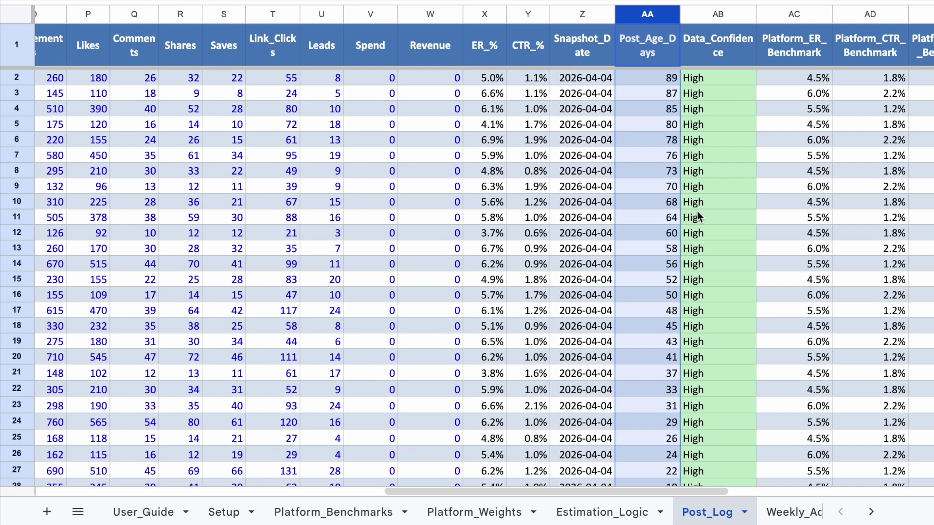
scroll(652, 177, "left", 1)
left_click(667, 78)
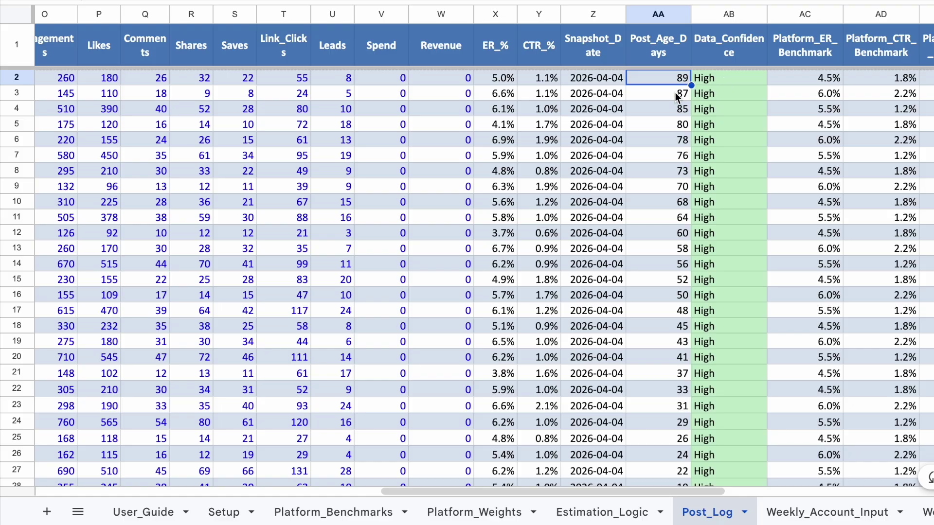
Highlight the ER_% column in Post_Log, followed by the Platform_ER_Benchmark column it is compared with
scroll(740, 97, "right", 2)
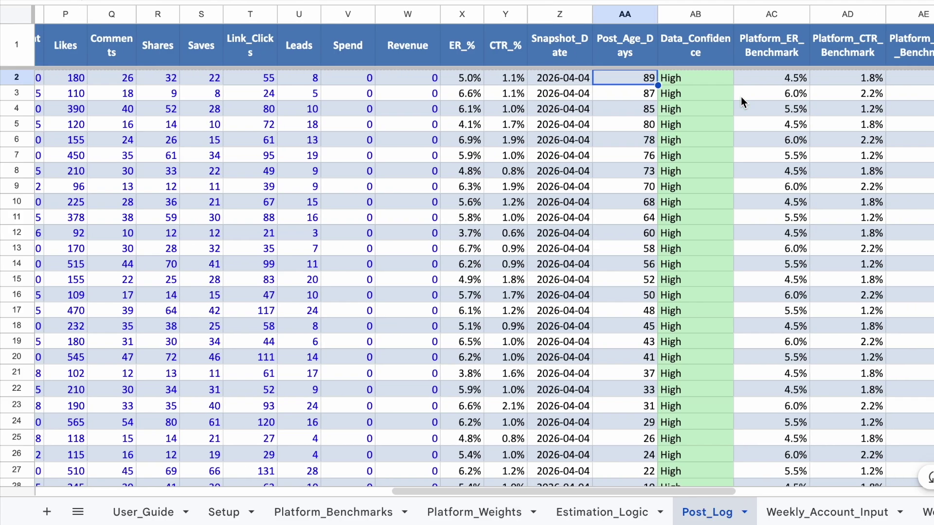
left_click(443, 78)
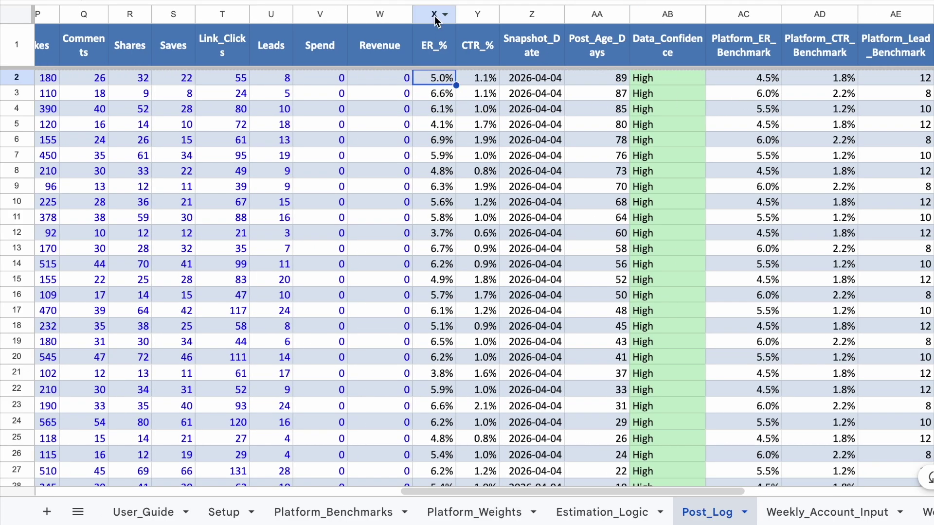
left_click(436, 15)
scroll(752, 153, "right", 6)
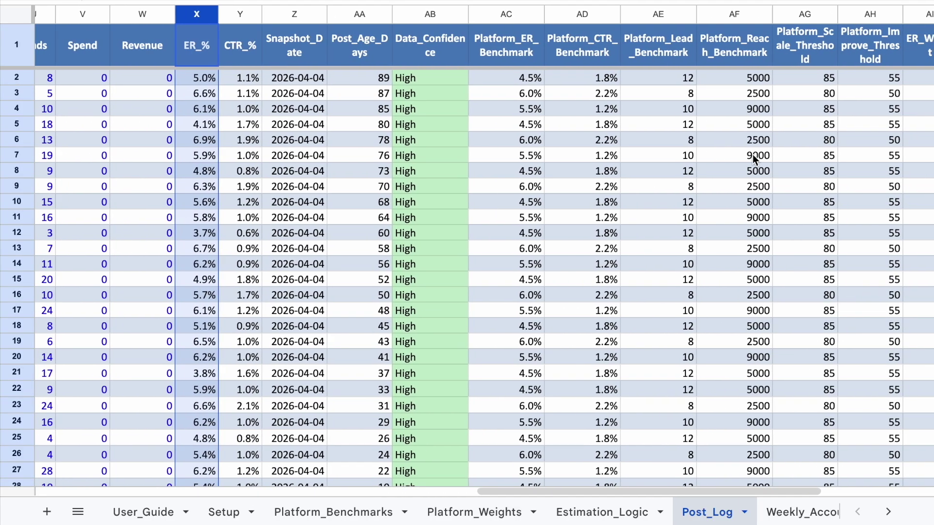
scroll(675, 170, "right", 2)
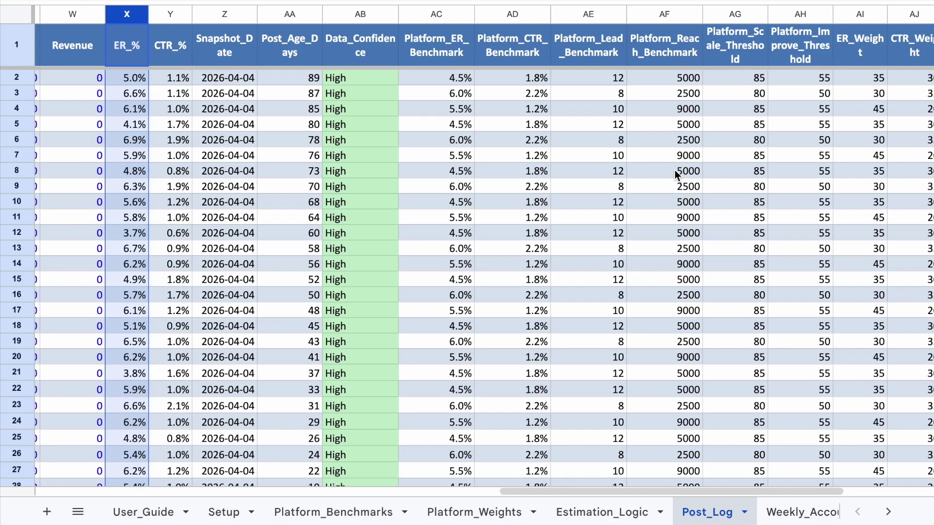
scroll(675, 170, "right", 2)
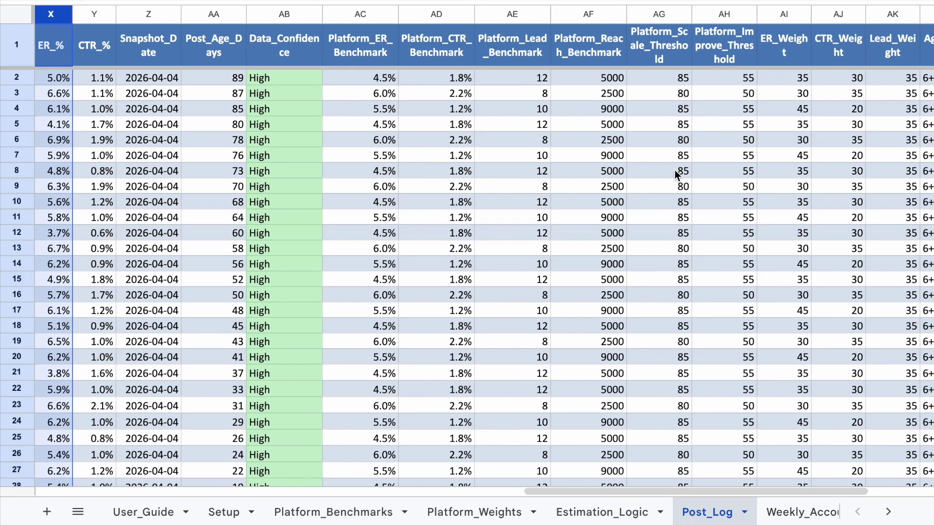
left_click(341, 15)
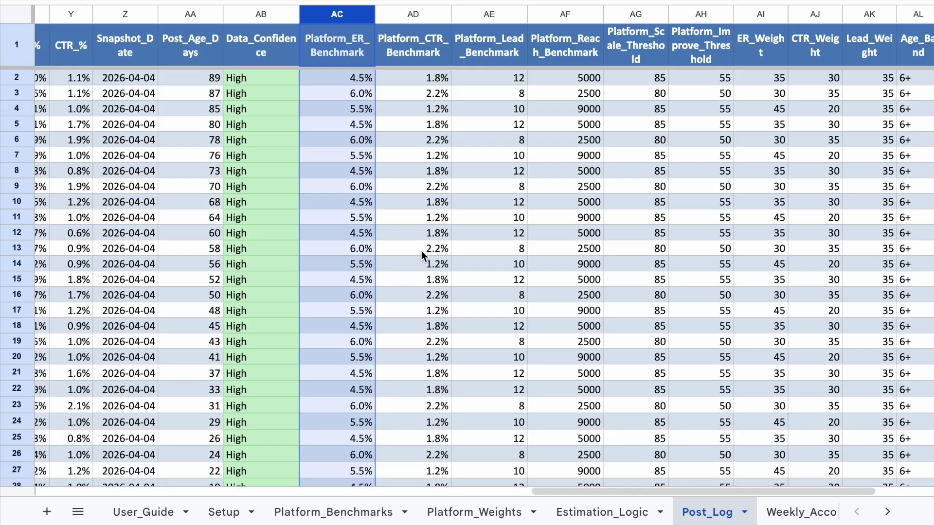
Open the Platform_Benchmarks sheet and examine the ER_Benchmark of Facebook, LinkedIn and TikTok
left_click(359, 510)
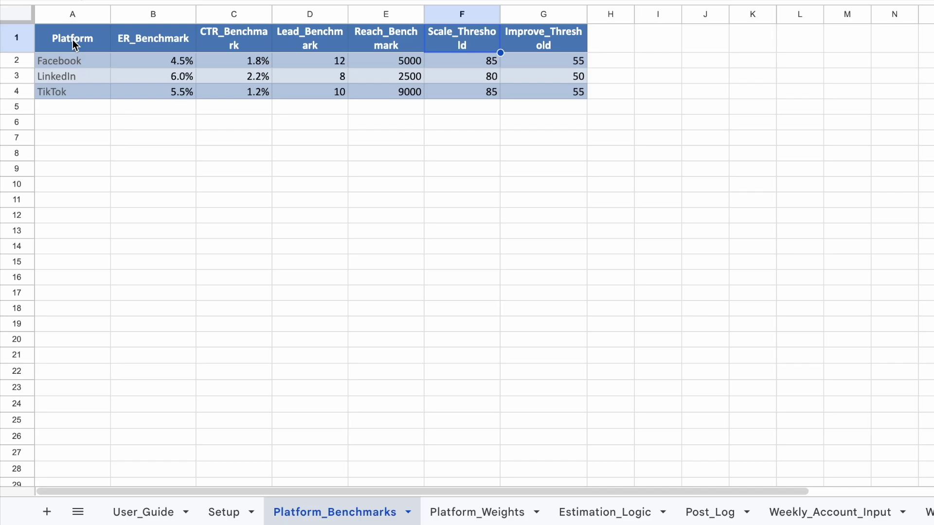
left_click(78, 66)
left_click(146, 63)
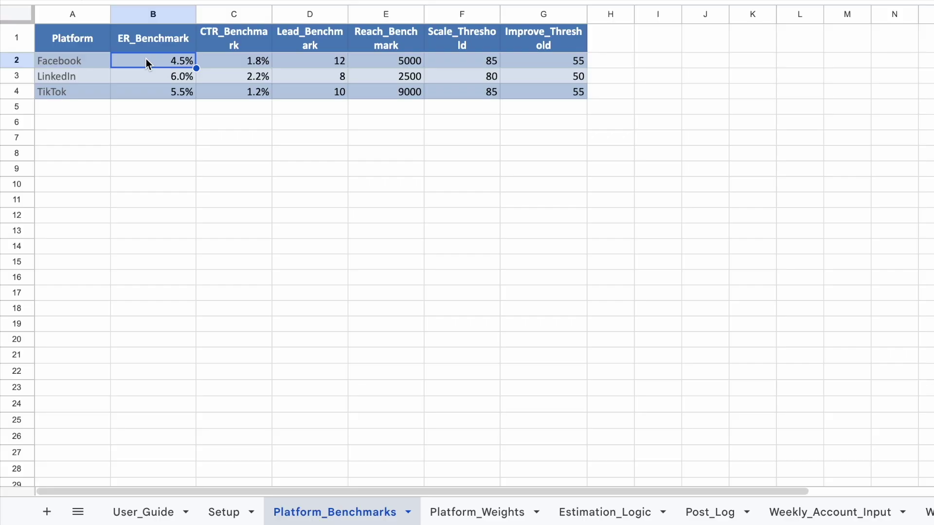
left_click(139, 77)
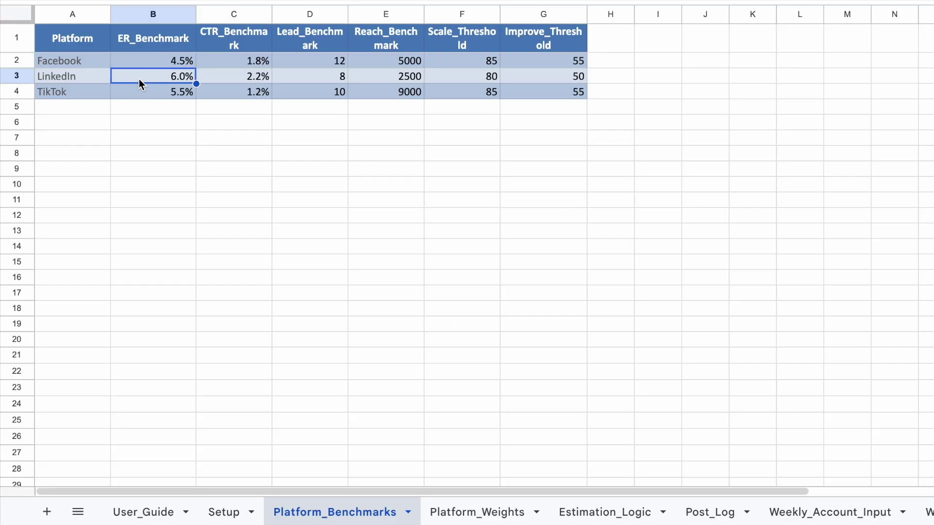
left_click(139, 86)
Examine the CTR_Benchmark and Lead_Benchmark values of all three platforms
left_click(246, 92)
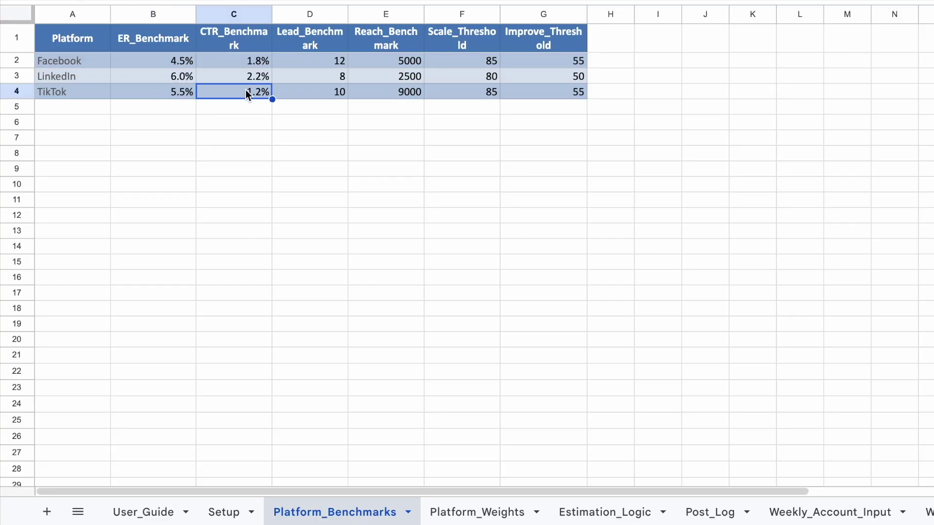
left_click(245, 77)
left_click(245, 60)
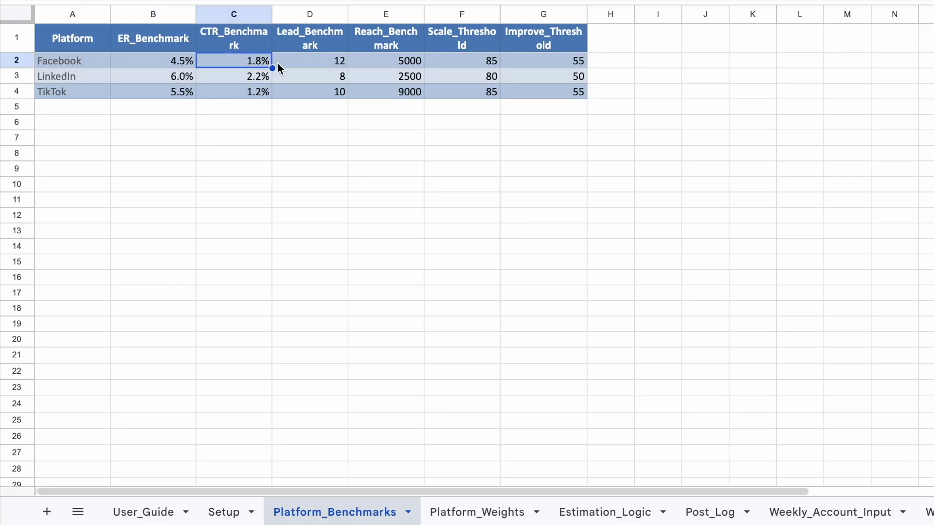
left_click(317, 61)
left_click(319, 92)
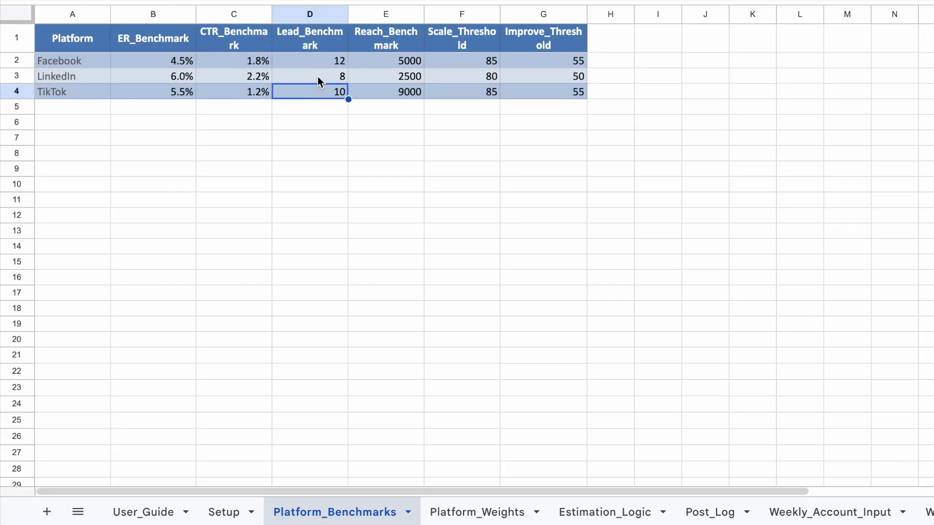
left_click(320, 78)
Examine Facebook's Reach_Benchmark, Scale_Threshold and Improve_Threshold
left_click(407, 63)
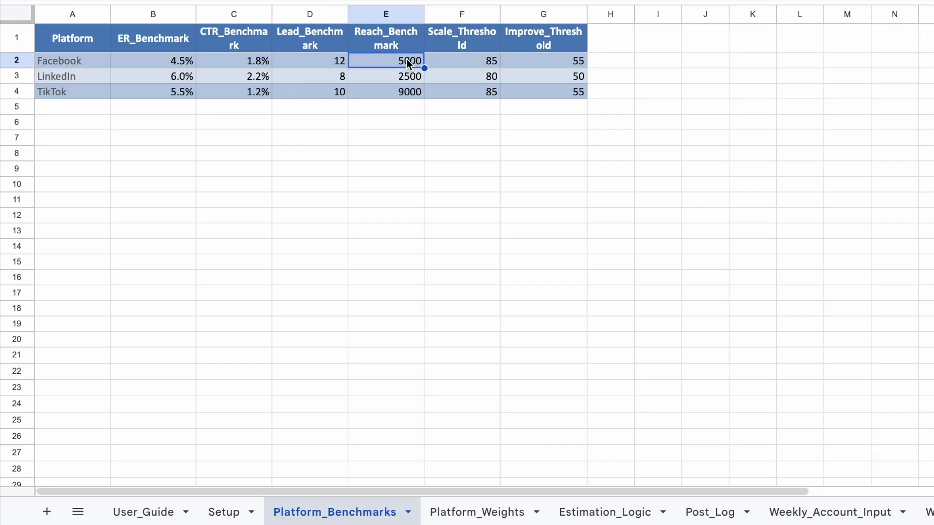
left_click(486, 64)
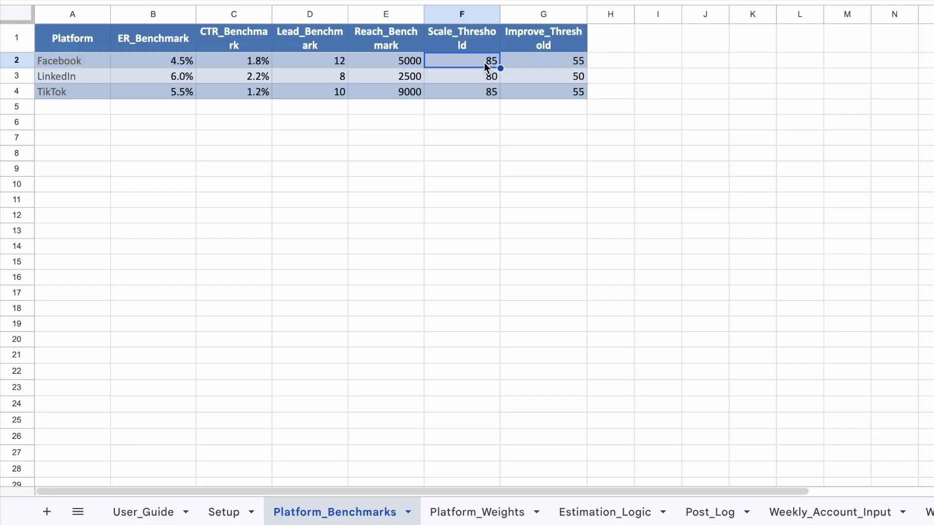
left_click(533, 60)
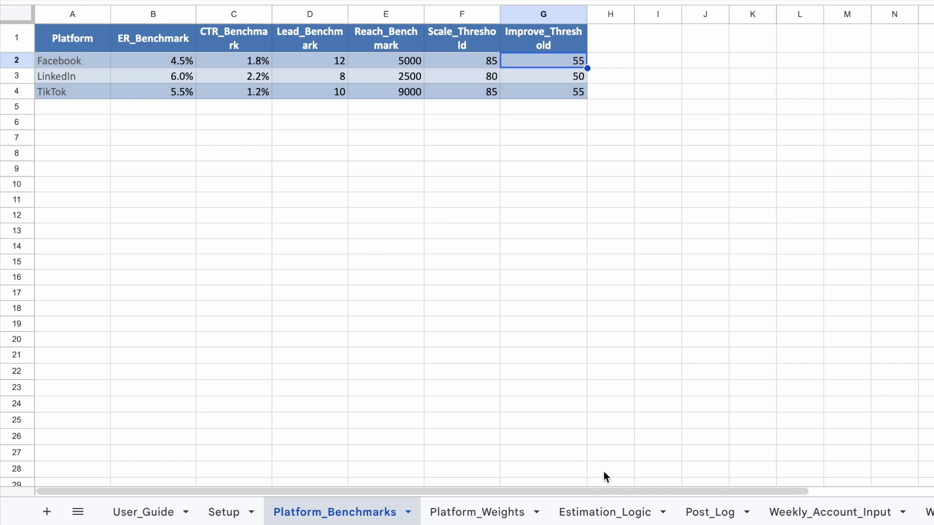
Return to Post_Log and examine P001's ER_Weight and CTR_Weight, continuing towards the age band and multiplier columns
left_click(711, 516)
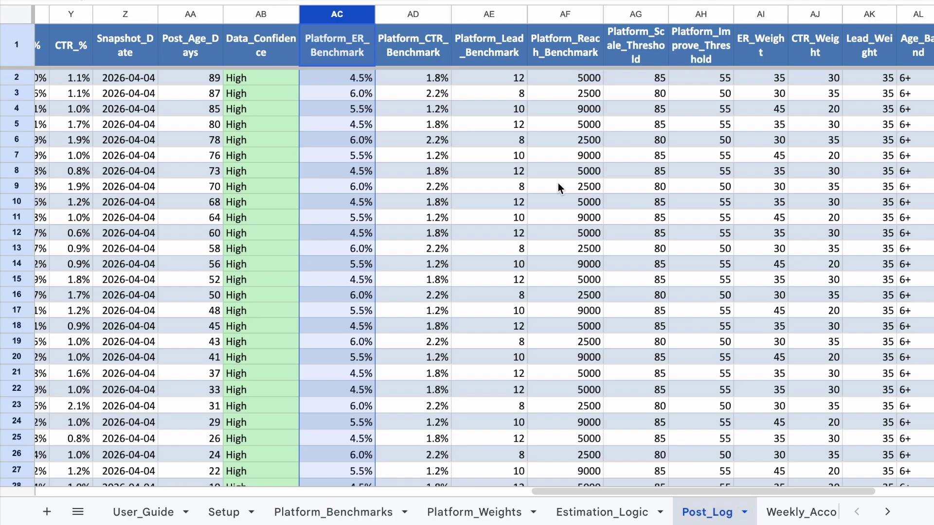
scroll(631, 195, "right", 5)
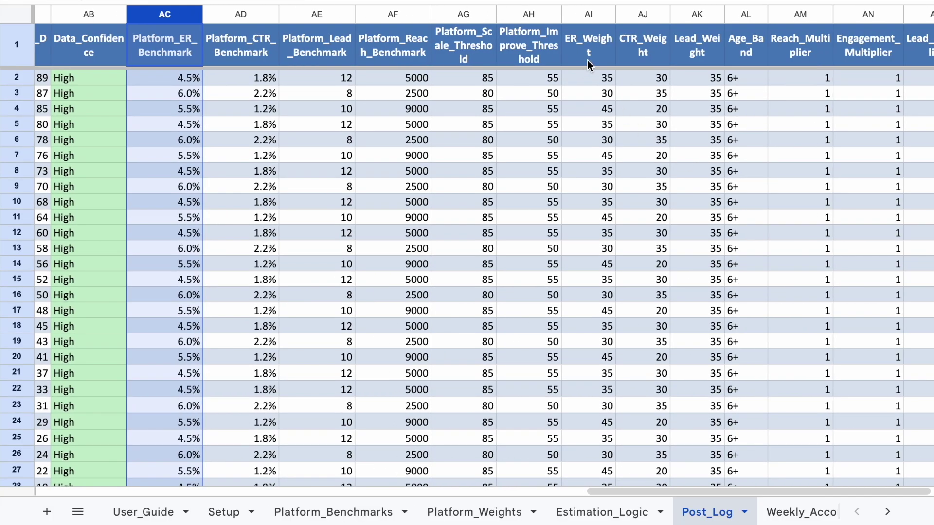
left_click(588, 60)
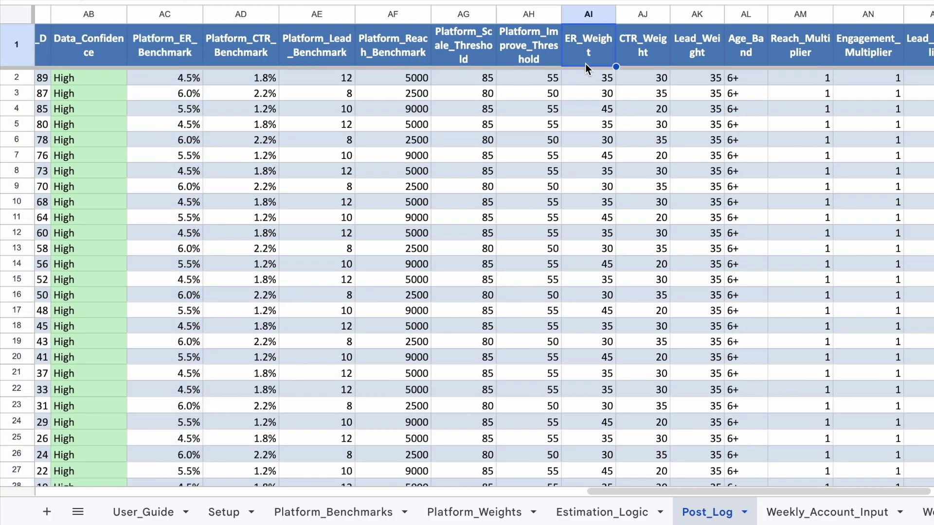
left_click(600, 77)
left_click(664, 81)
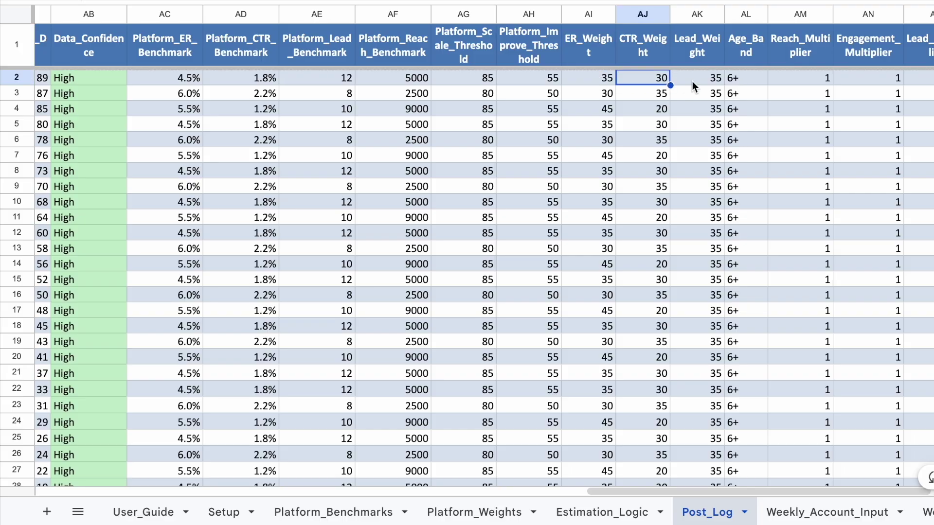
scroll(708, 88, "right", 5)
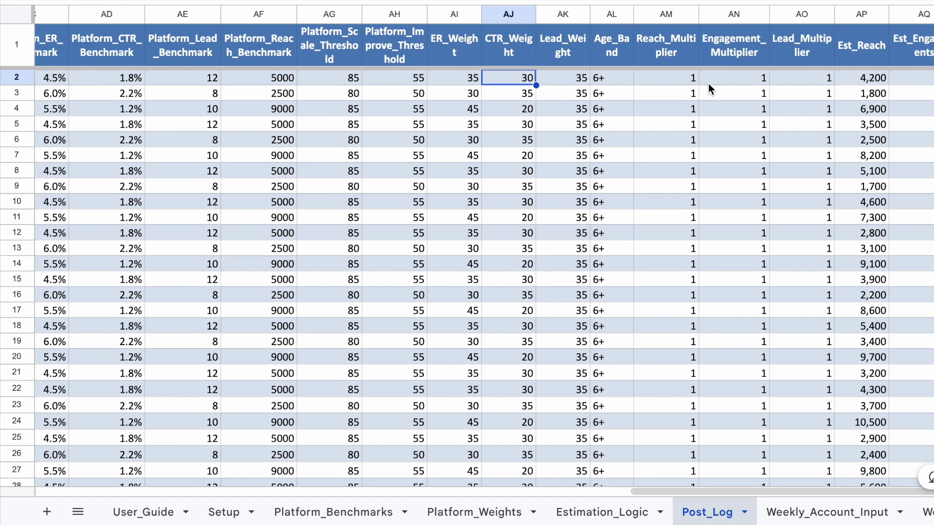
Locate the estimated metrics columns in Post_Log and examine the Est_Reach and Est_Engagements headings
scroll(709, 84, "right", 3)
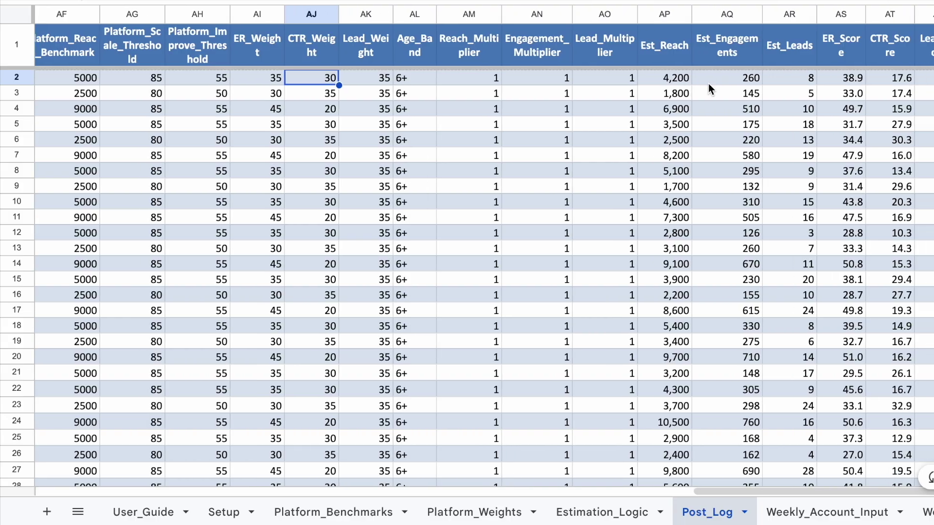
scroll(709, 89, "right", 2)
left_click(527, 60)
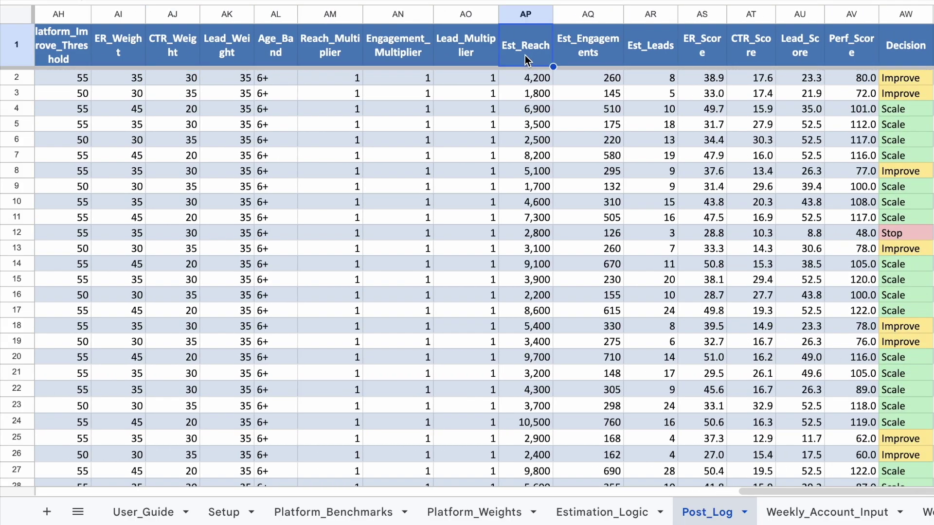
left_click(595, 51)
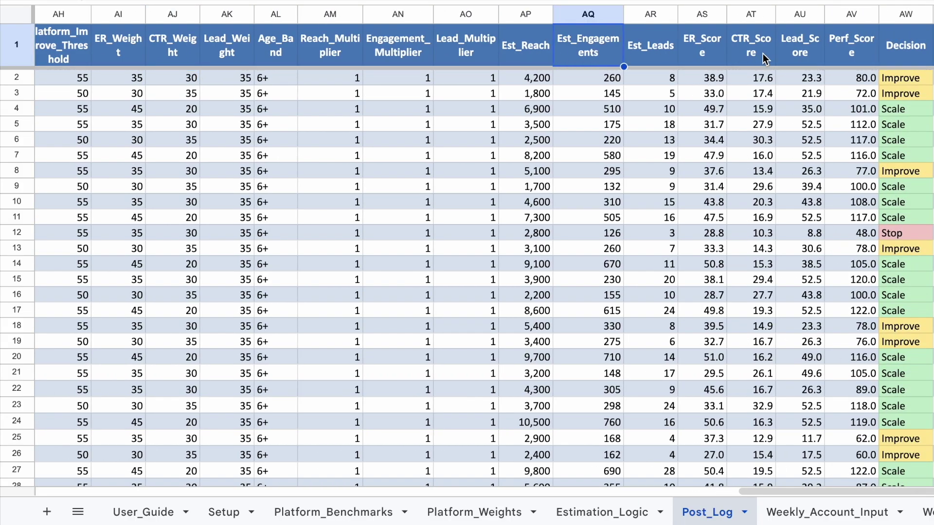
Review the whole Perf_Score column down to the last logged post in row 31, returning to the first posts
left_click(863, 22)
scroll(862, 157, "down", 5)
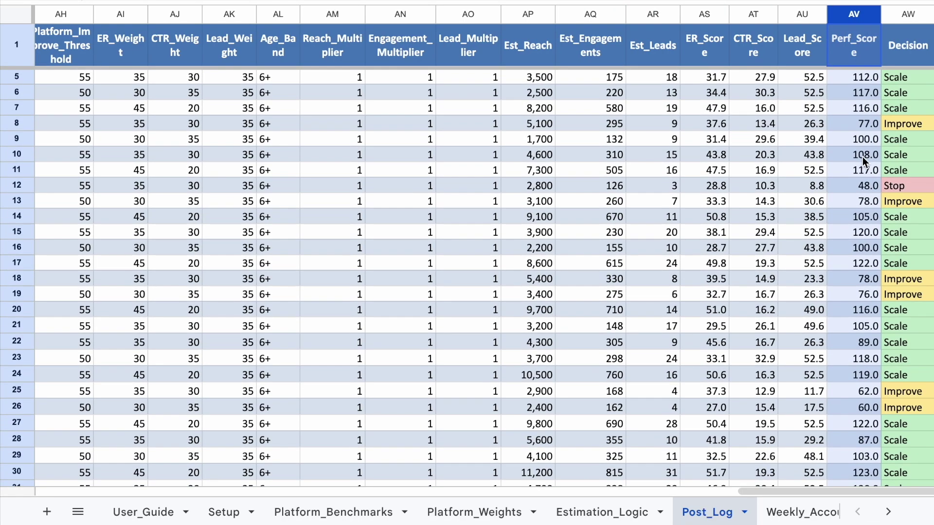
scroll(863, 157, "down", 1)
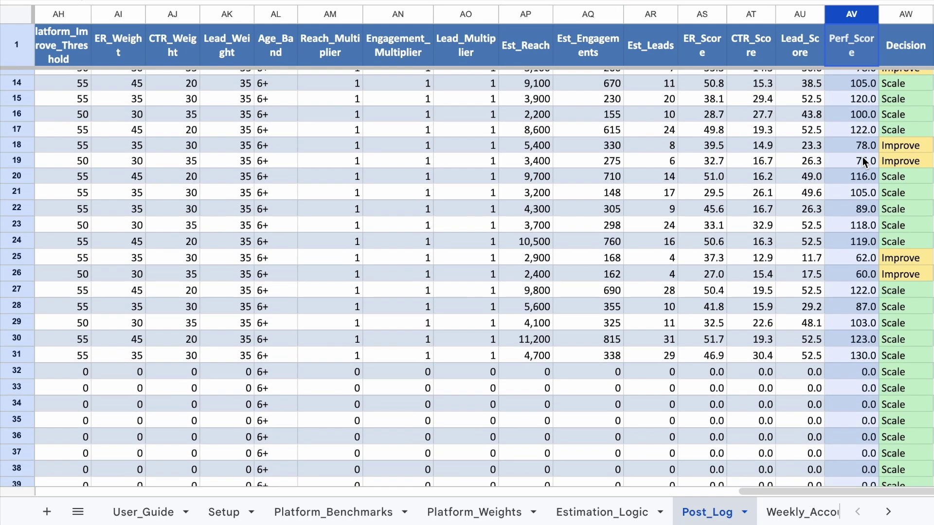
scroll(863, 157, "up", 6)
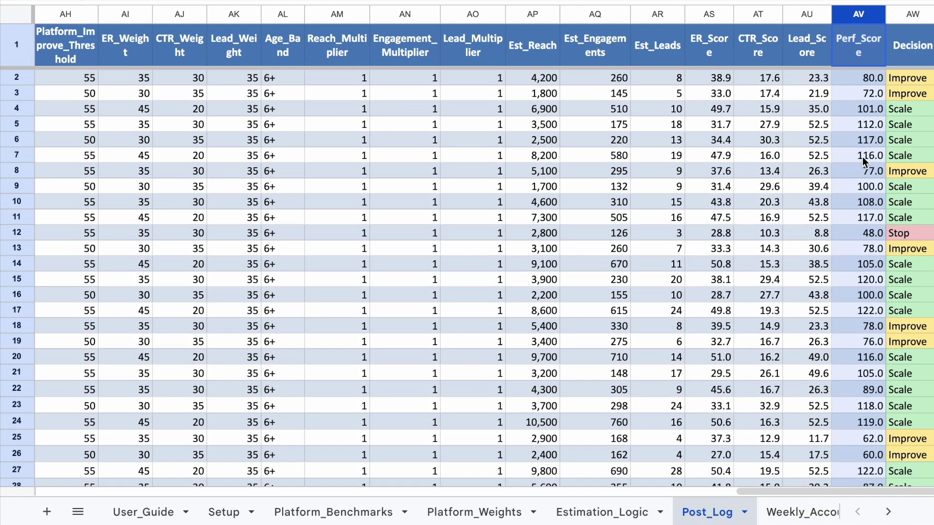
scroll(868, 232, "down", 3)
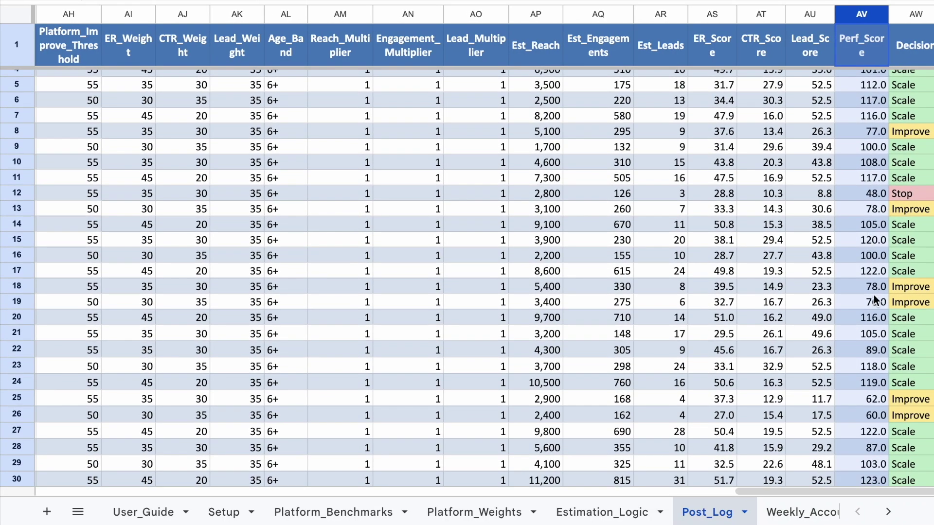
scroll(890, 399, "down", 1)
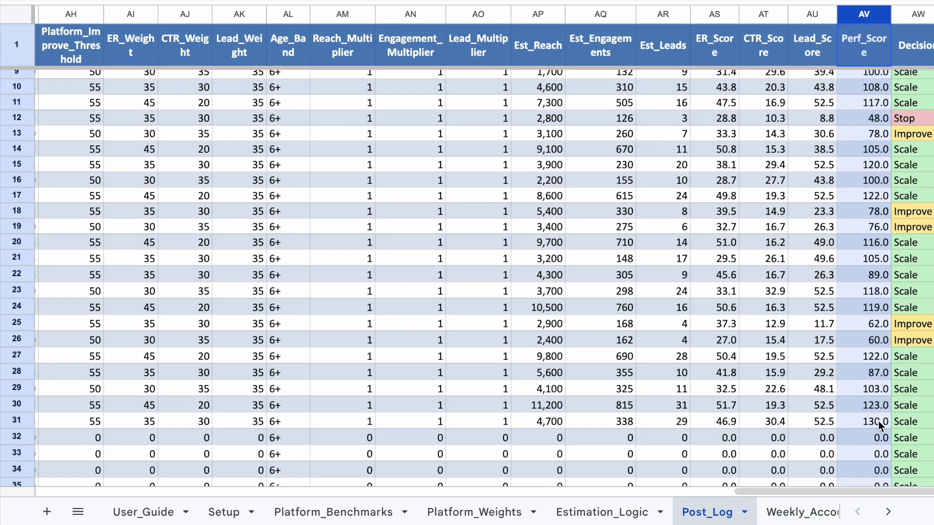
left_click(879, 423)
scroll(871, 390, "up", 3)
scroll(866, 350, "left", 2)
scroll(866, 350, "right", 2)
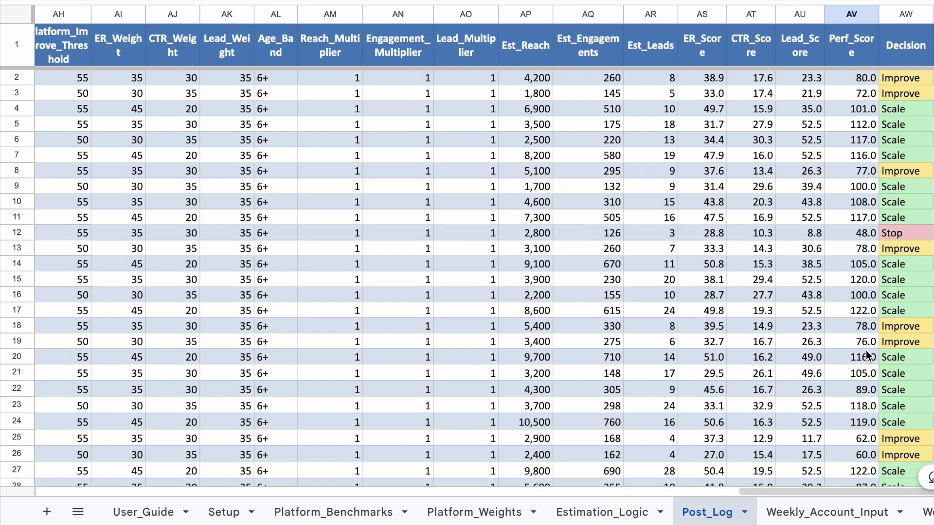
Compare the Perf_Score column with the Decision column, highlighting each in turn and ending on Decision
left_click(852, 23)
left_click(907, 23)
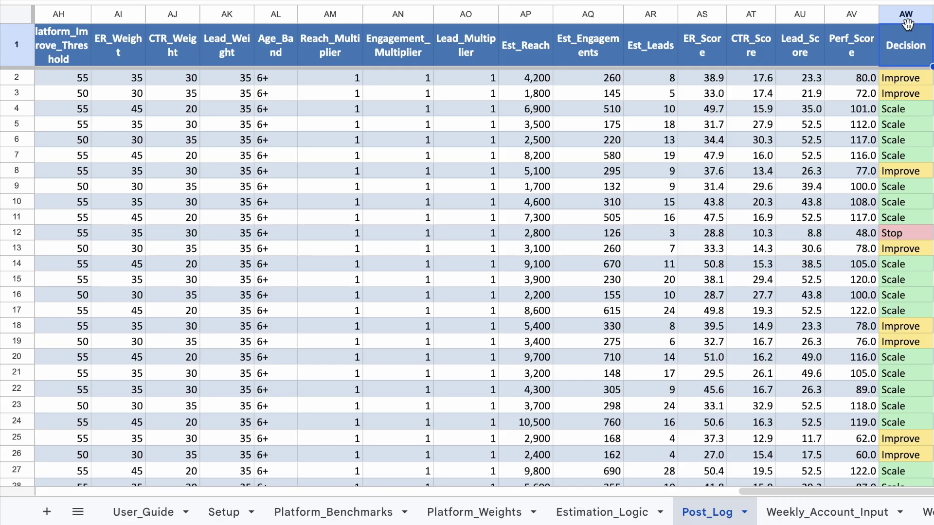
left_click(850, 22)
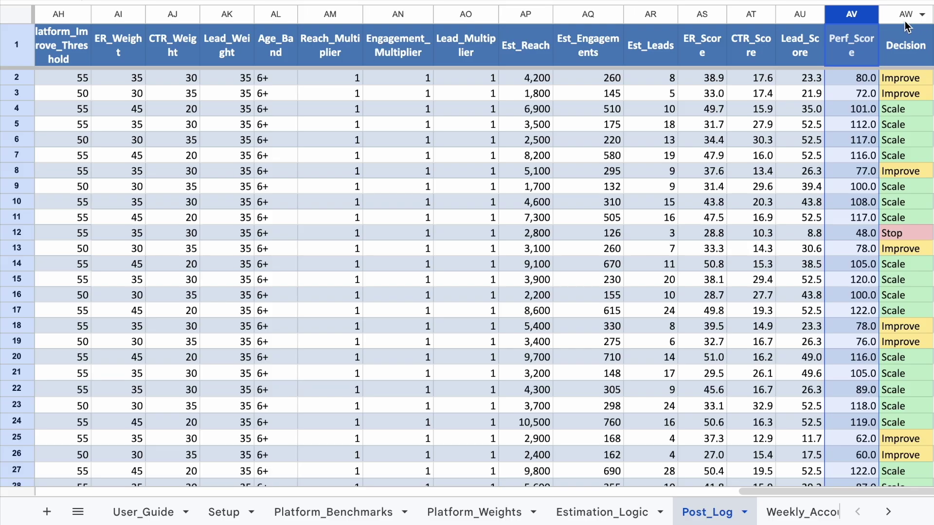
left_click(905, 17)
left_click(860, 23)
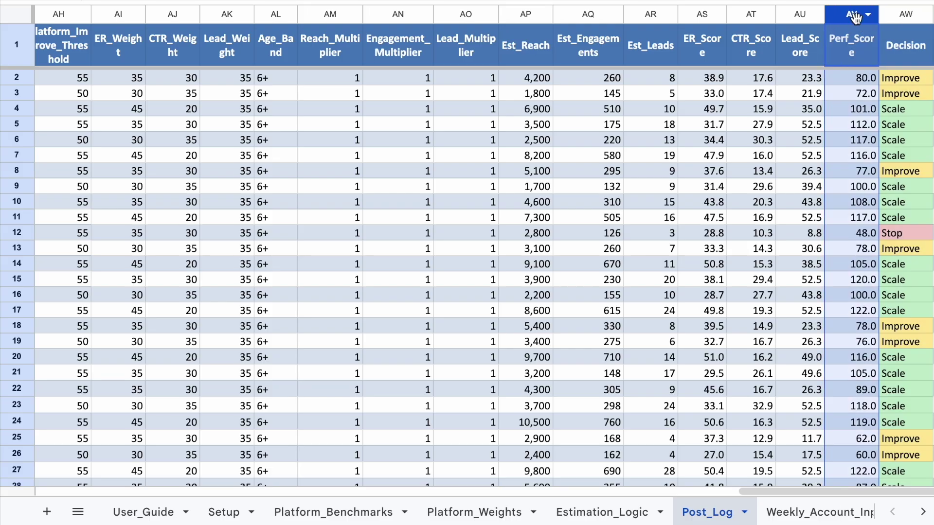
left_click(908, 24)
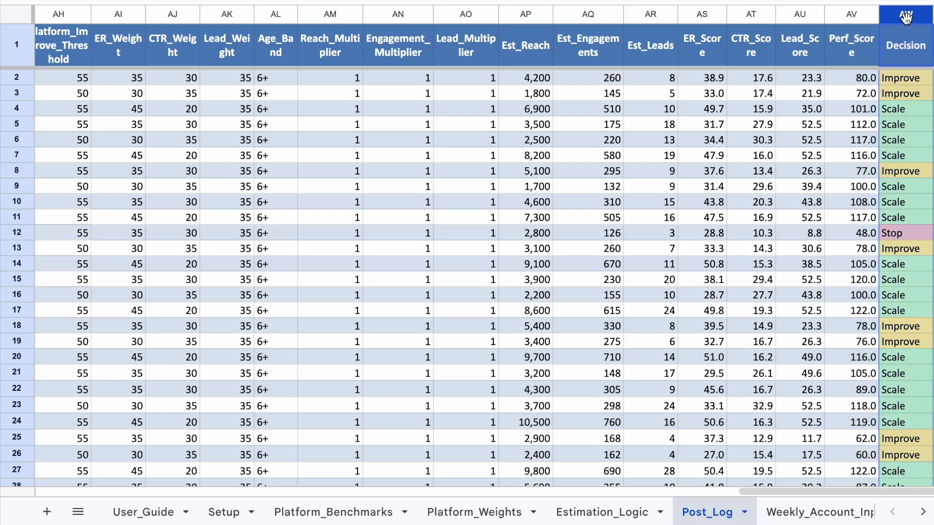
left_click(851, 19)
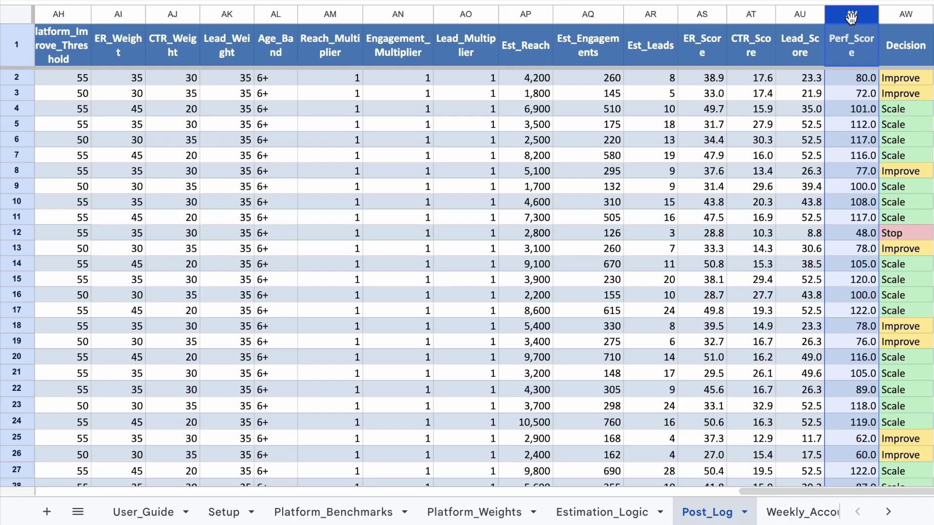
left_click(895, 17)
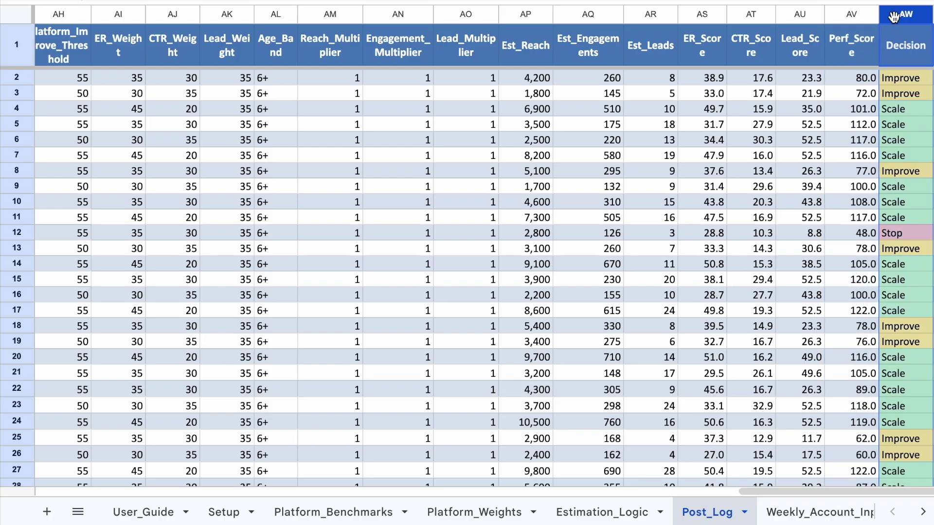
Examine the first post's Lead_Multiplier, Est_Reach, Est_Engagements and Est_Leads values in row 2
left_click(495, 83)
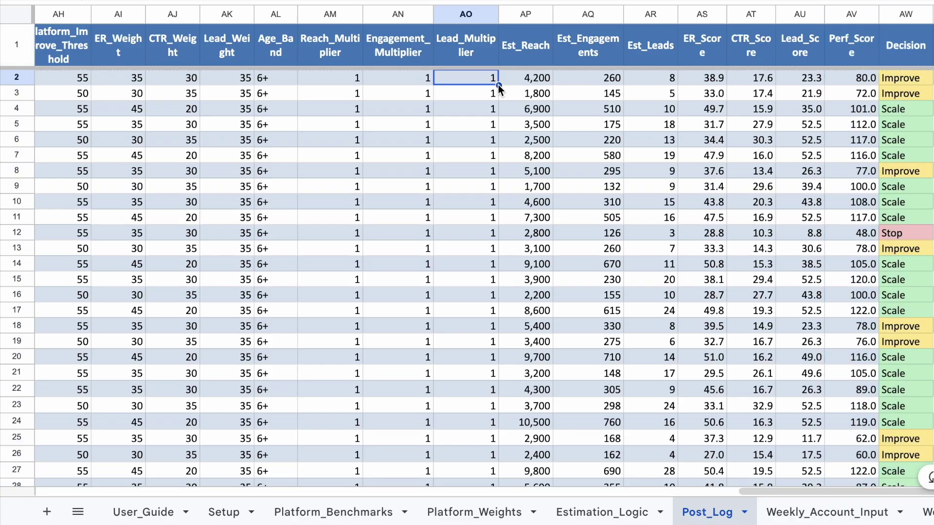
left_click(544, 82)
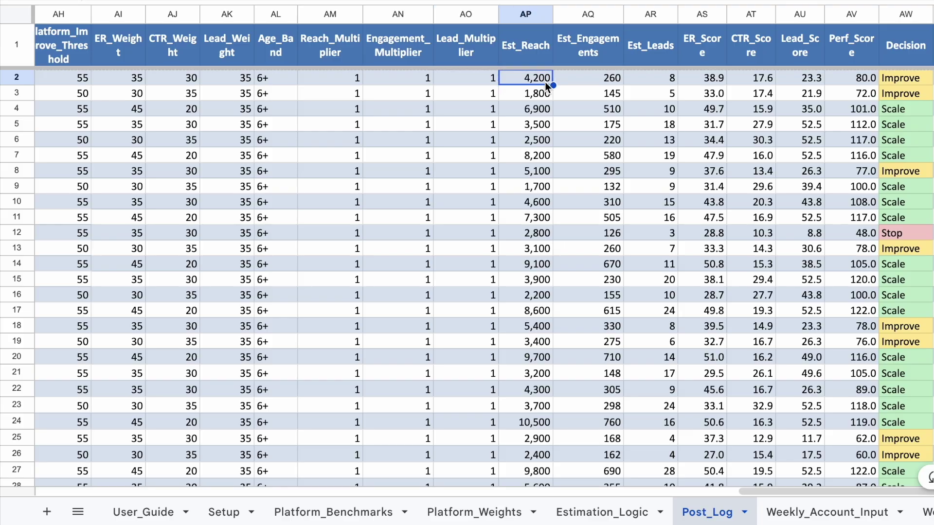
left_click(573, 82)
left_click(649, 83)
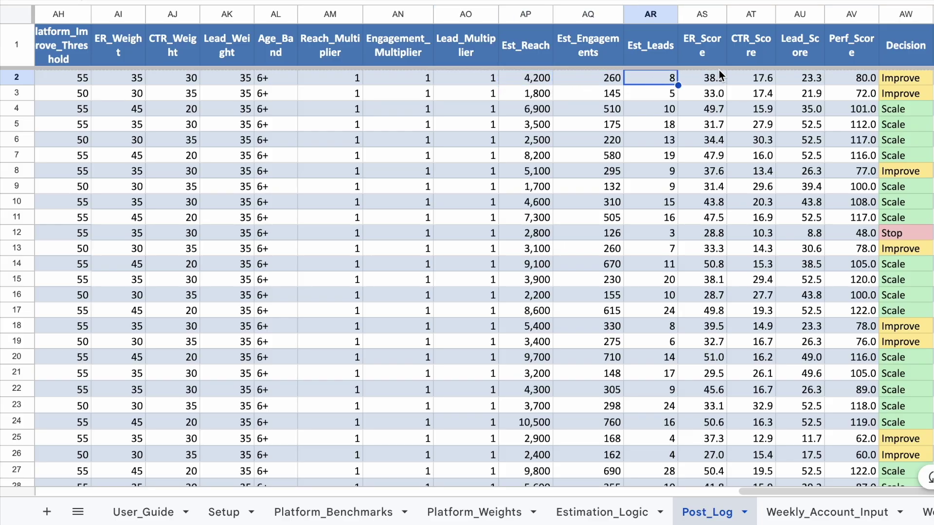
Examine the first post's Perf_Score in row 2 and highlight the full Perf_Score column
left_click(857, 79)
left_click(846, 13)
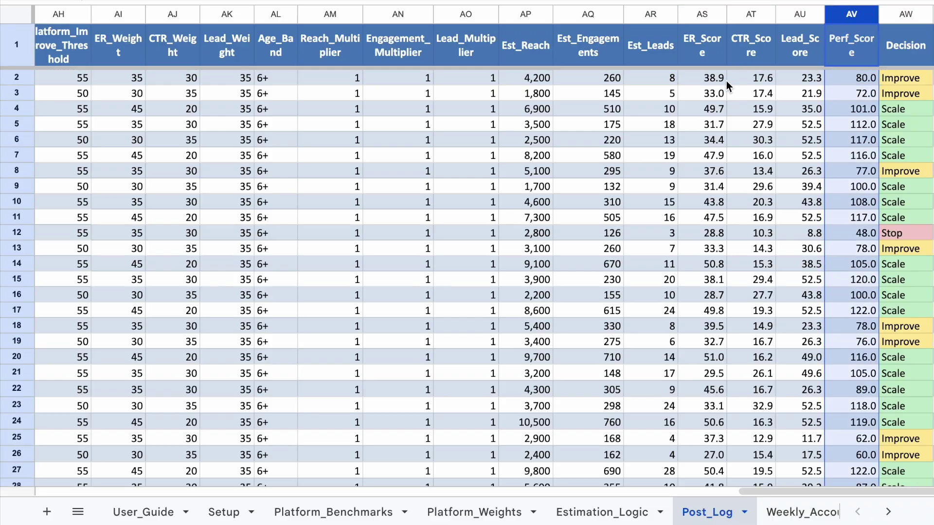
left_click(845, 76)
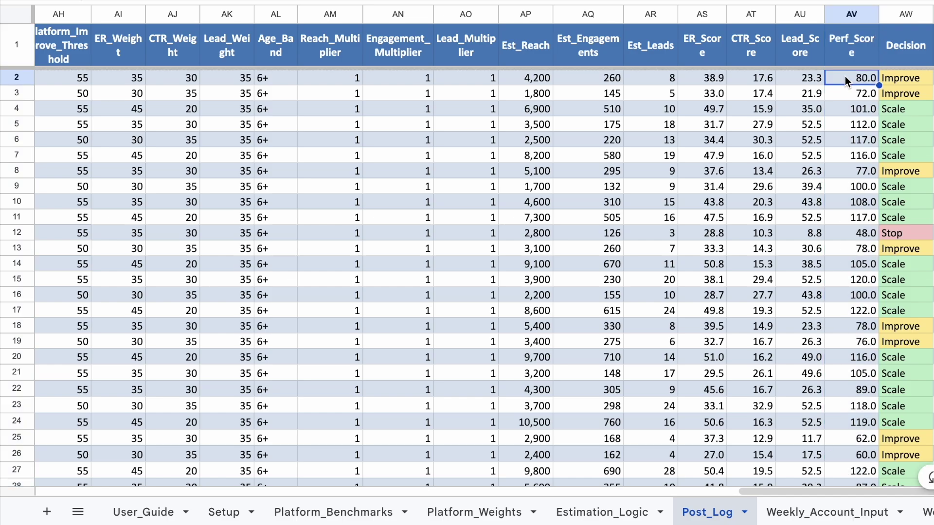
left_click(836, 20)
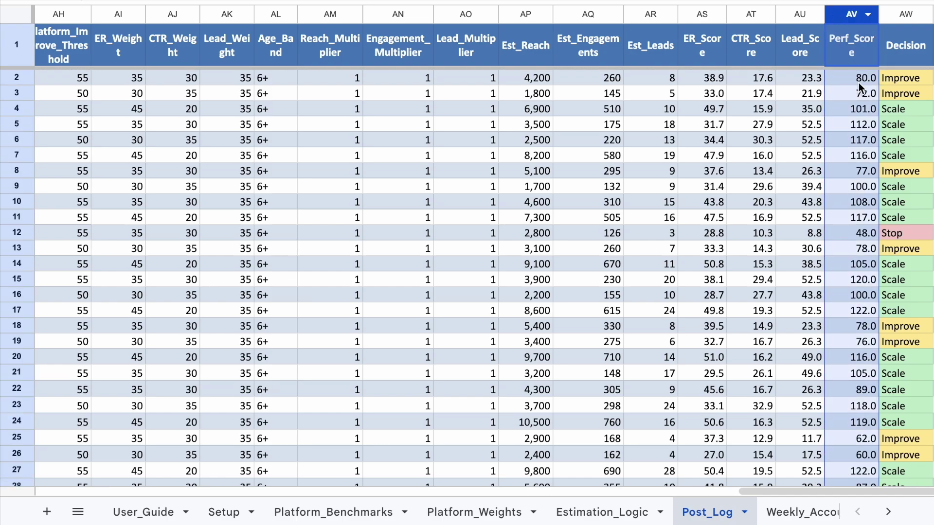
Inspect an example of each decision, Improve, Scale and Stop, in rows 2, 4 and 12, plus row 12's Perf_Score
left_click(900, 80)
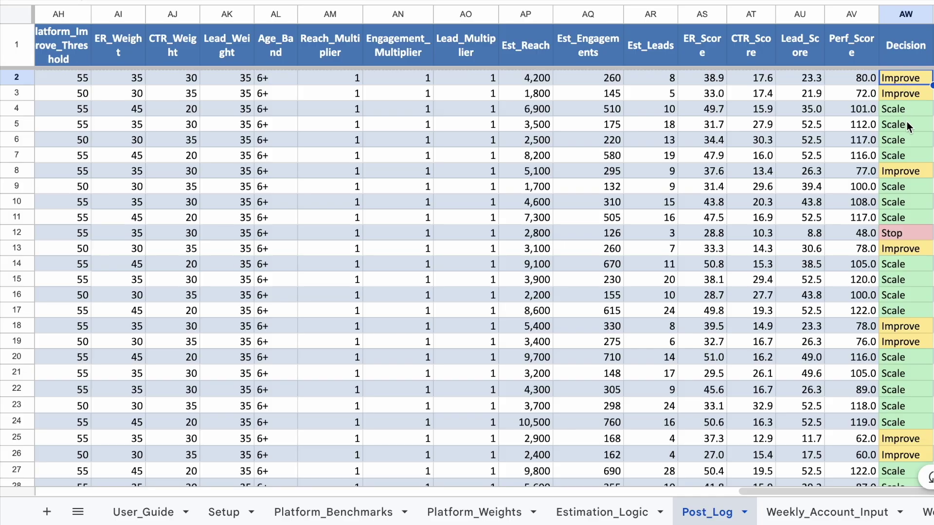
left_click(901, 107)
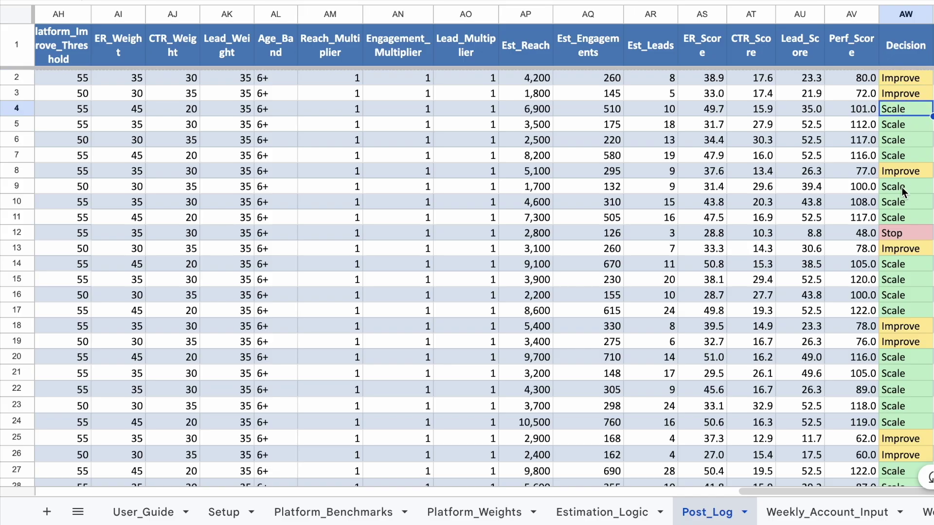
left_click(899, 227)
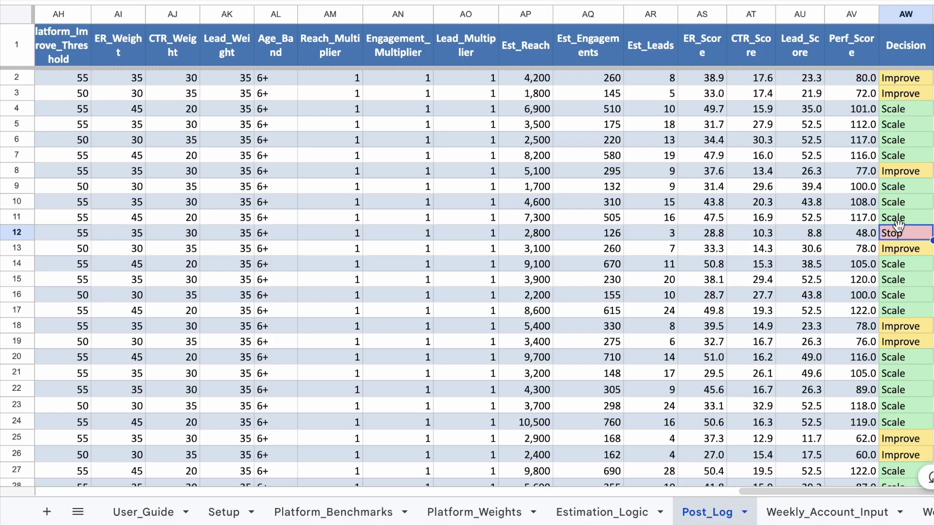
left_click(856, 235)
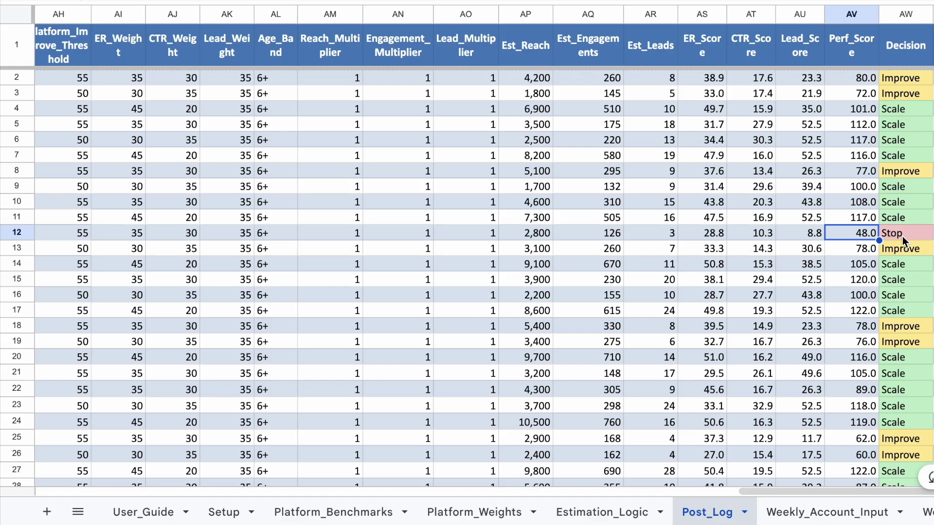
Scan the Decision column through row 30 and return to the first posts
scroll(904, 232, "down", 2)
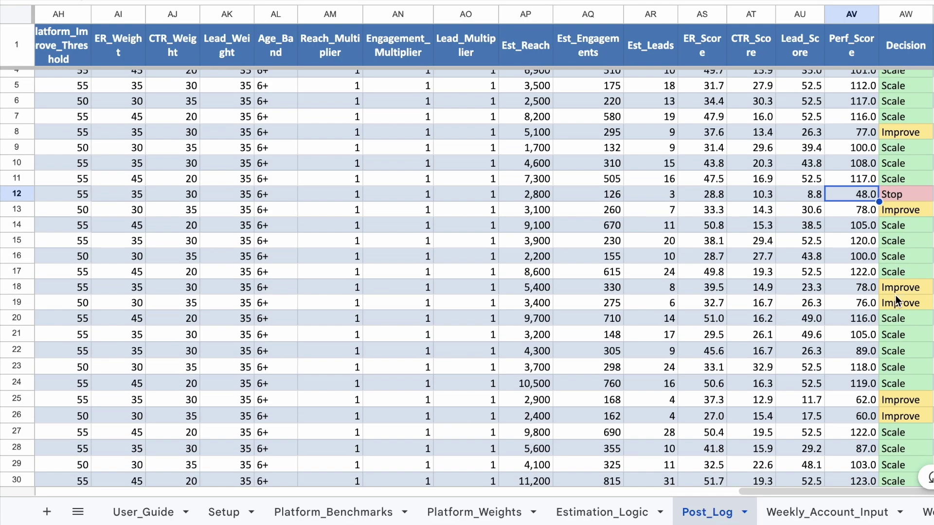
scroll(895, 296, "up", 3)
scroll(896, 296, "left", 1)
scroll(933, 278, "right", 1)
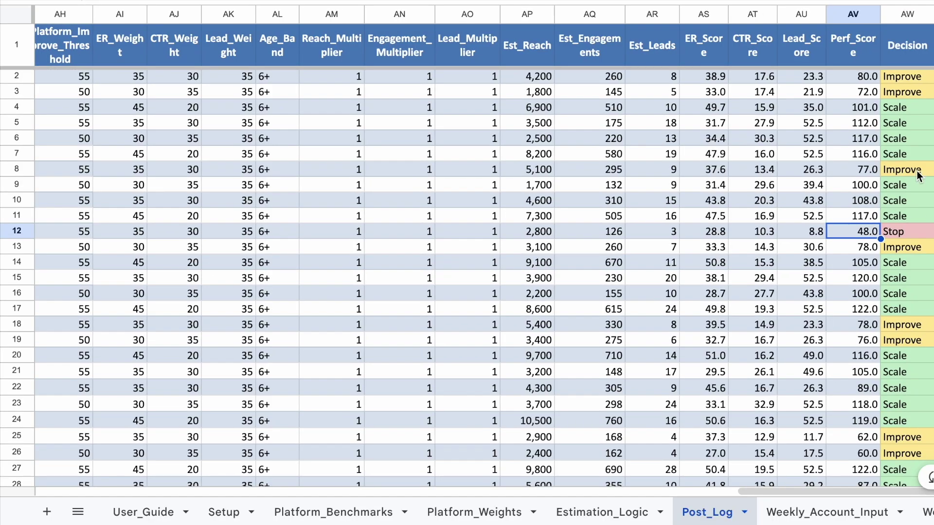
scroll(917, 173, "up", 1)
scroll(918, 173, "right", 1)
Examine the Decision column and the first post's decision, ending on the row 2 cell just past it
left_click(933, 78)
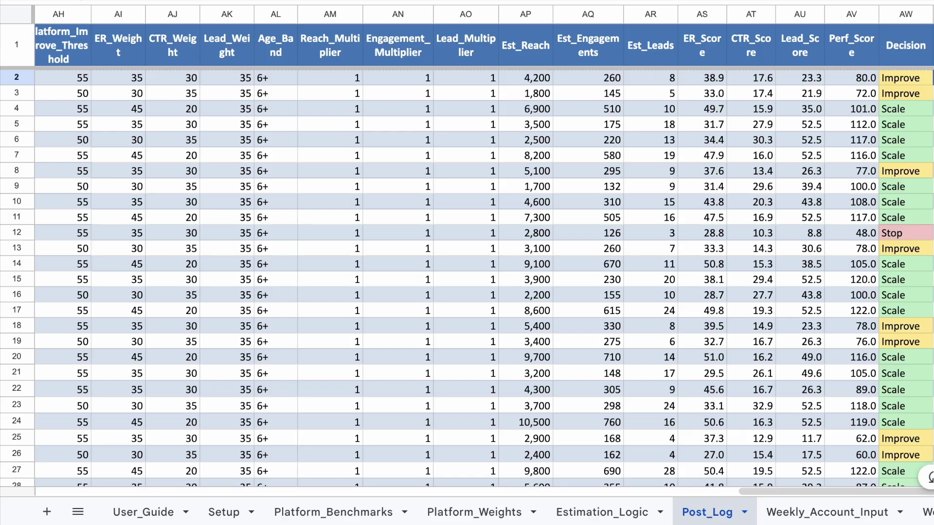
left_click(894, 13)
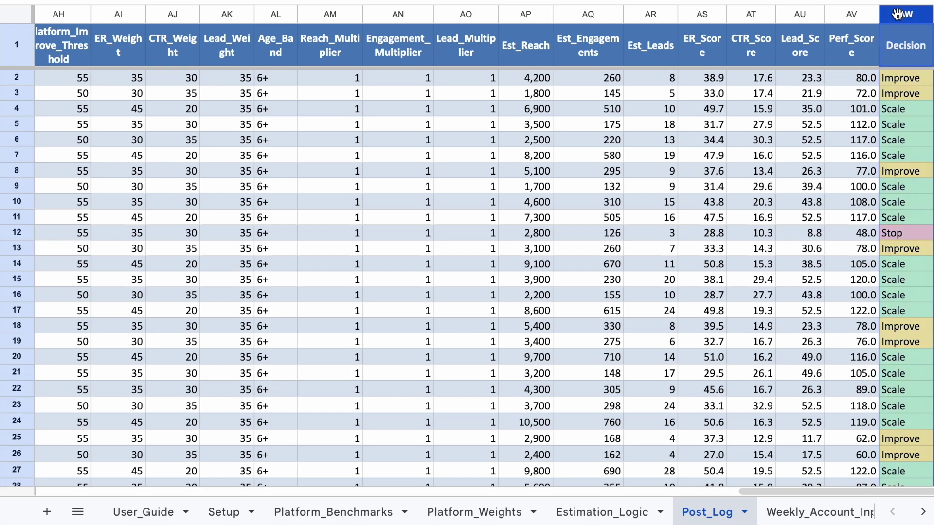
left_click(907, 80)
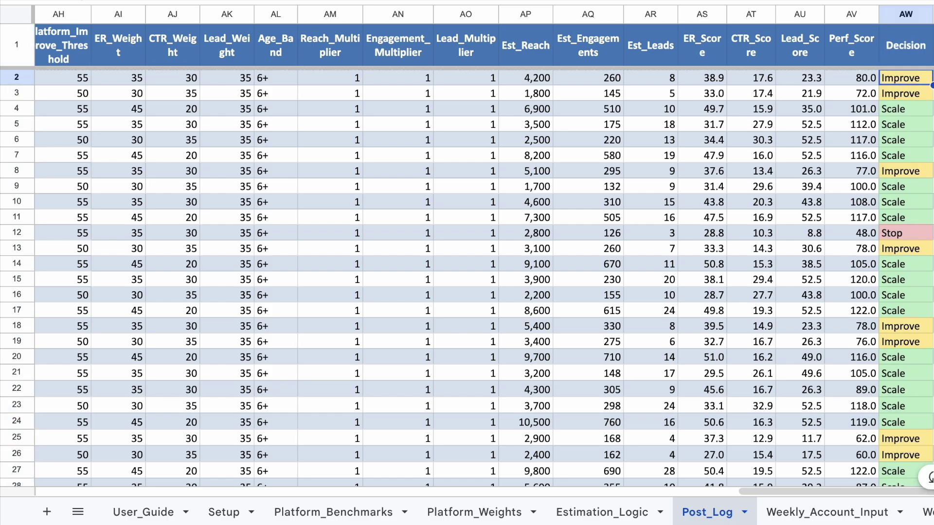
key("Right")
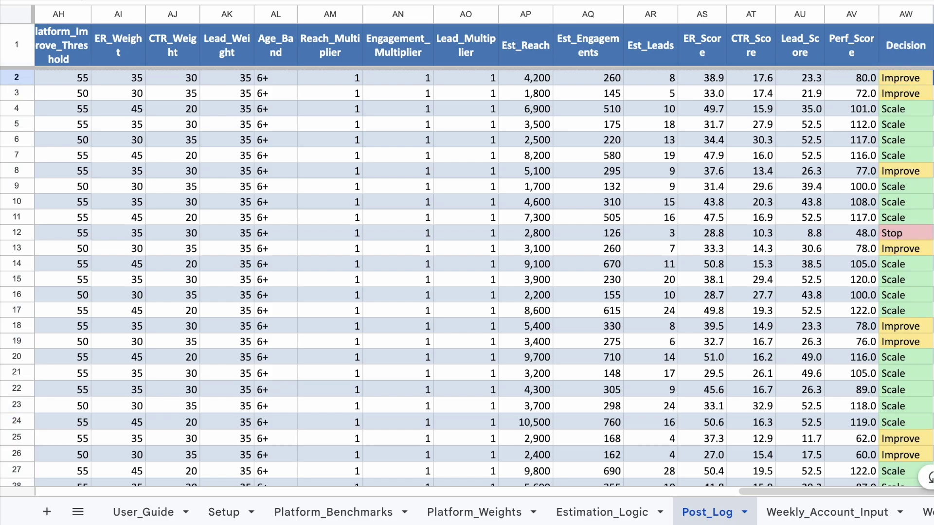
Examine row 4's decision with its adjacent cell, ending on the cell just past Decision in row 5
left_click(907, 112)
key("Right")
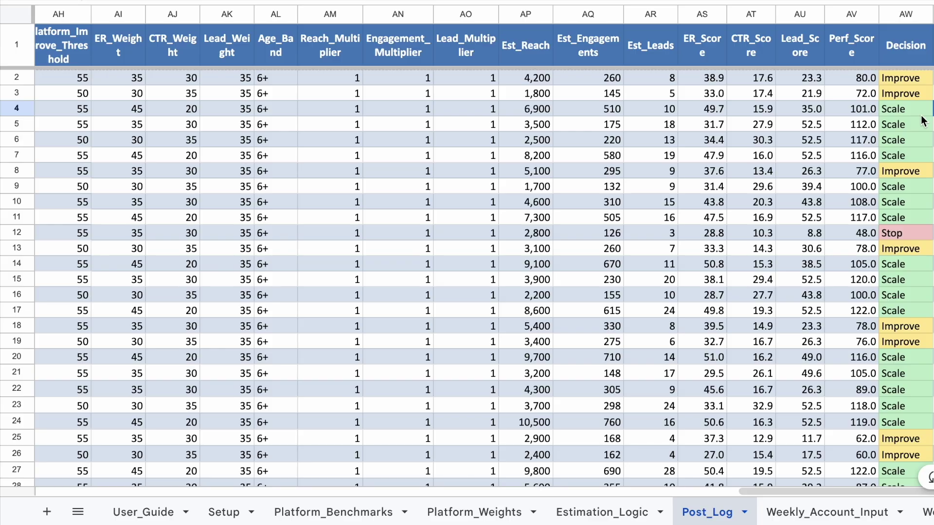
key("Left")
key("Right")
left_click(933, 124)
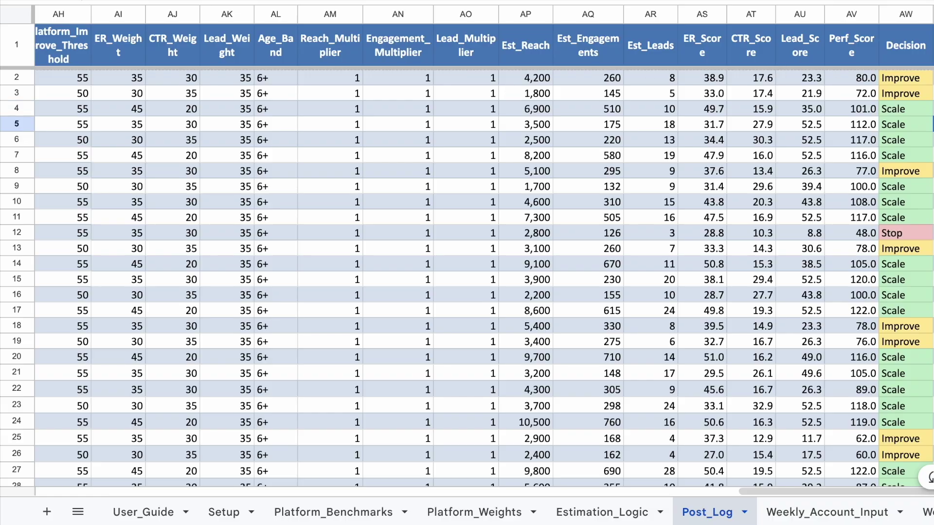
Skim the logged posts once more and select the cell just past the Decision column in row 6
scroll(485, 277, "down", 3)
scroll(484, 277, "up", 3)
scroll(467, 277, "right", 1)
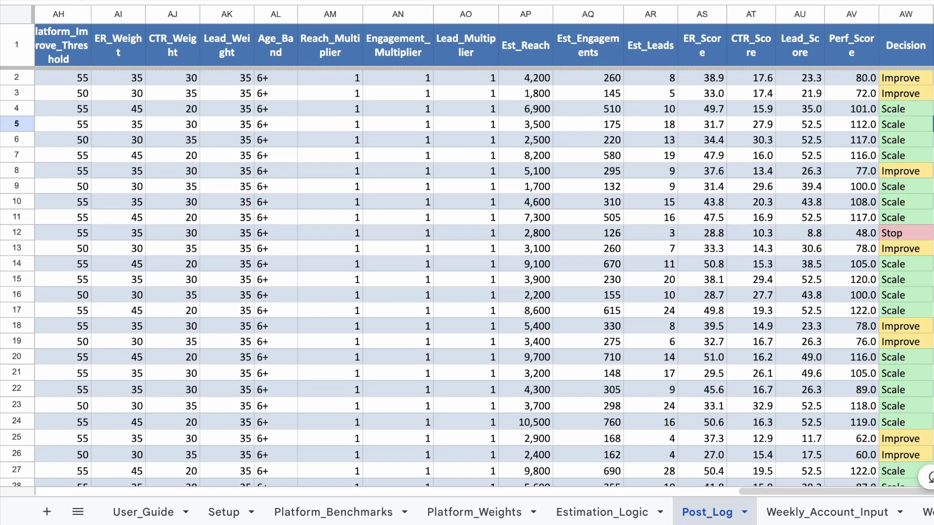
left_click(933, 155)
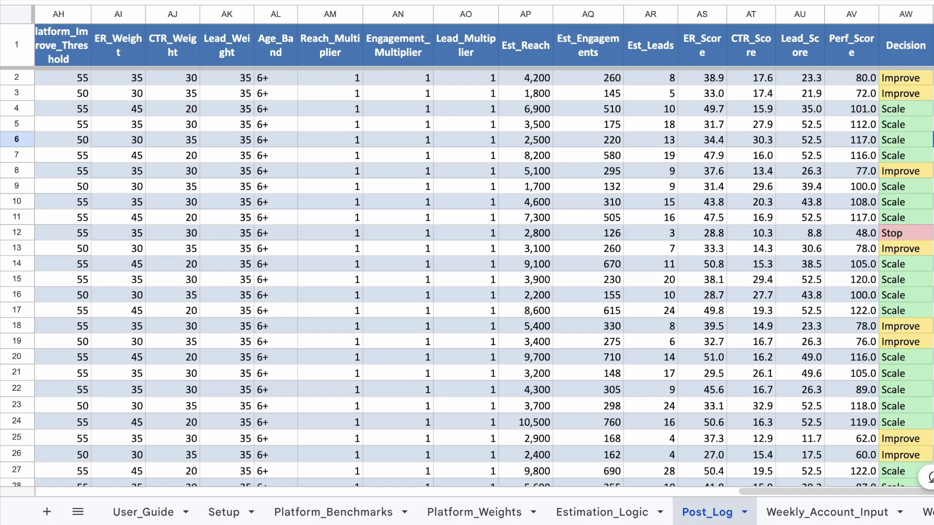
Examine how the score columns feed Decision by checking Lead_Score, CTR_Score and ER_Score cells in rows 2 to 5, ending on row 2's Lead_Score
left_click(909, 89)
left_click(807, 98)
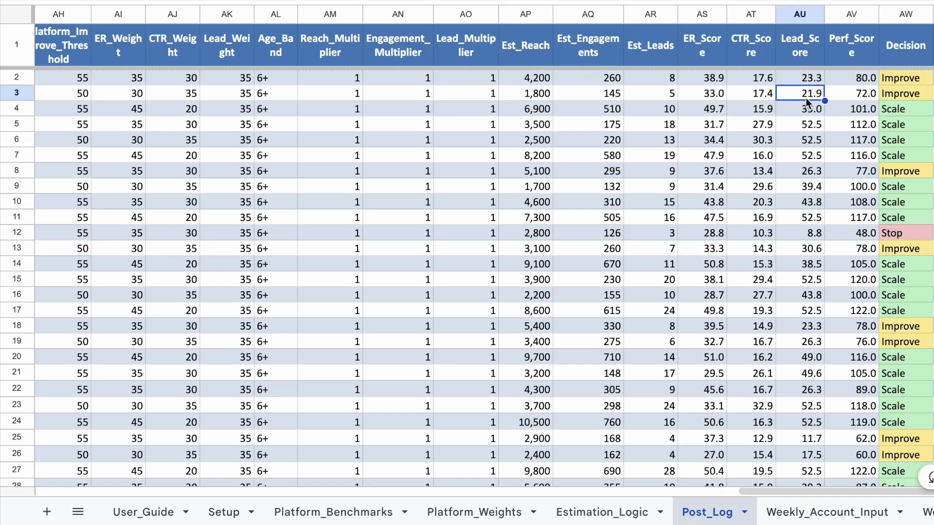
left_click(752, 123)
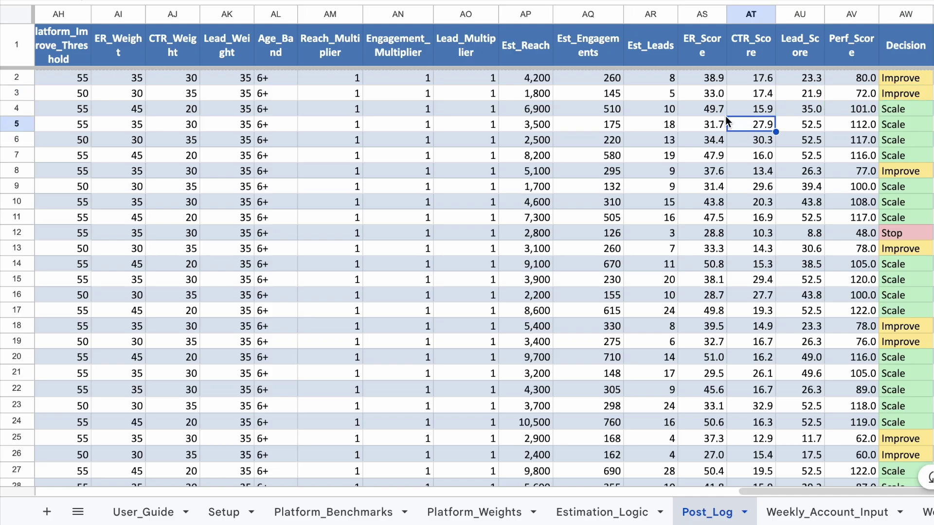
left_click(717, 96)
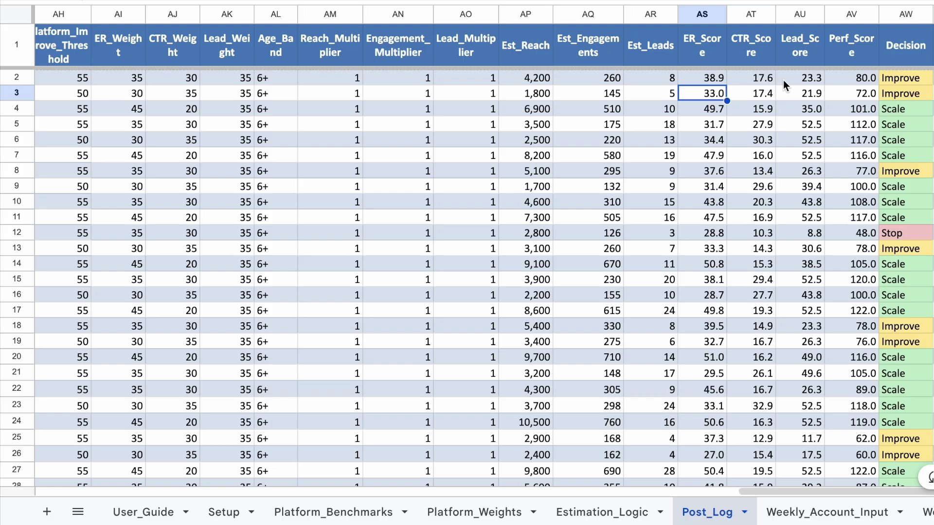
left_click(783, 80)
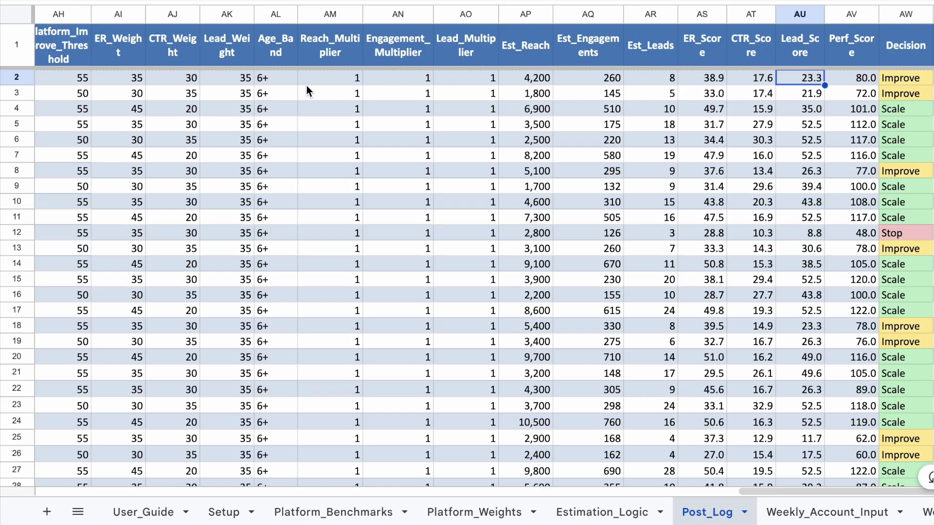
Examine row 2's Perf_Score and the whole Perf_Score column, ending with the column just past Decision selected
scroll(307, 86, "left", 5)
scroll(306, 85, "right", 5)
left_click(852, 80)
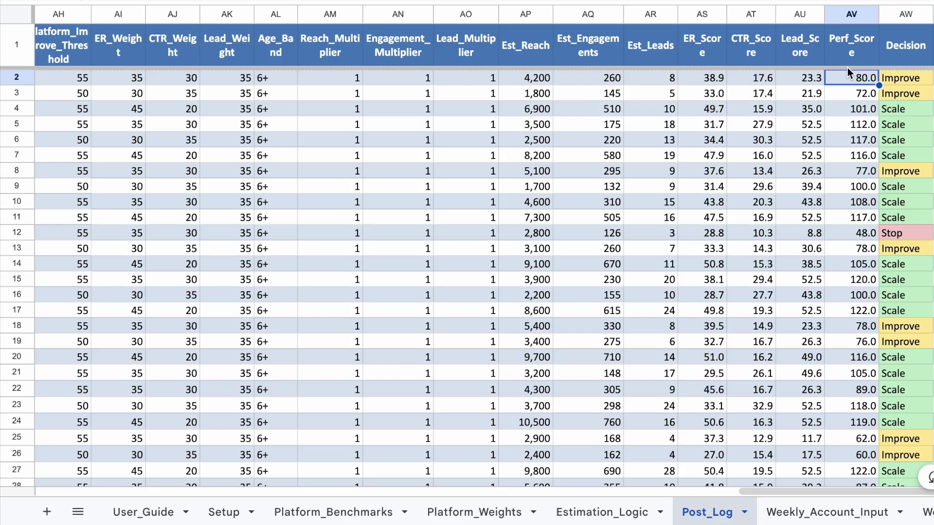
left_click(855, 14)
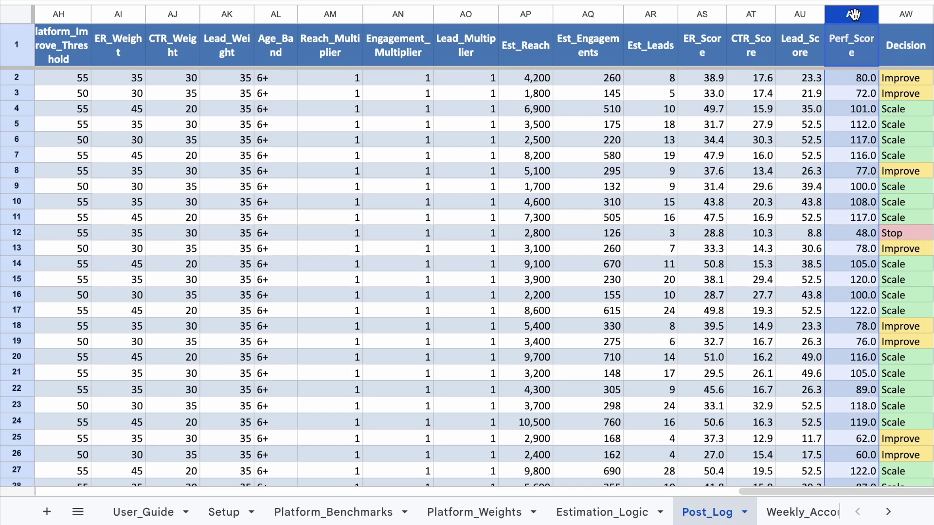
left_click(933, 14)
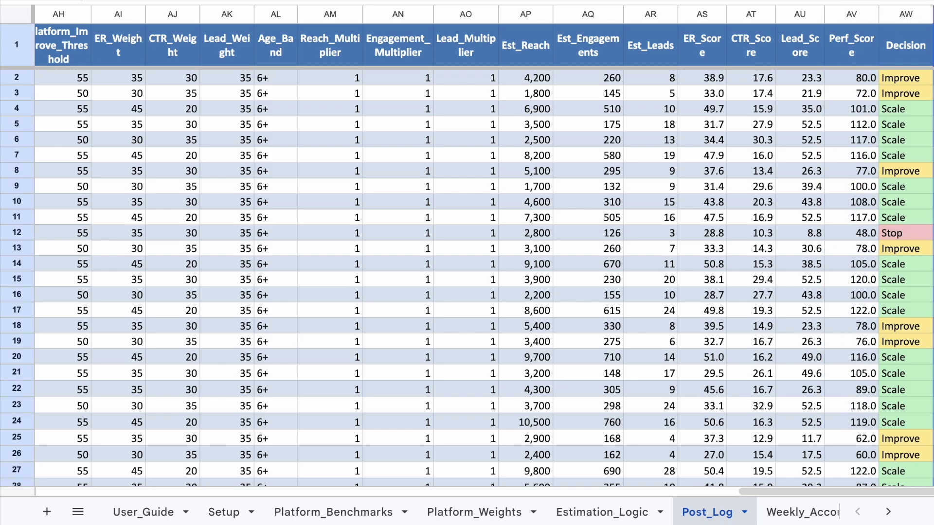
scroll(891, 198, "down", 2)
scroll(892, 197, "up", 2)
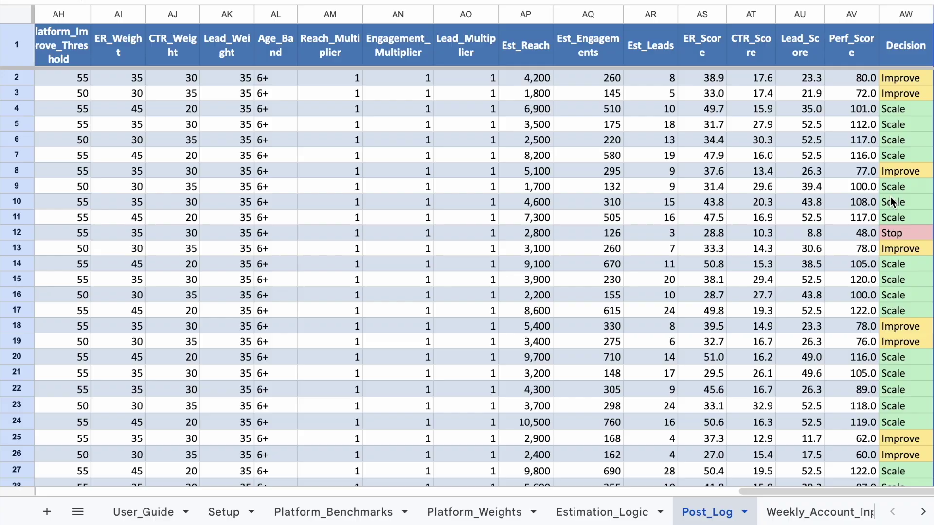
Review the manually logged metrics by selecting the Reach column and ending on the Revenue column
scroll(662, 242, "left", 10)
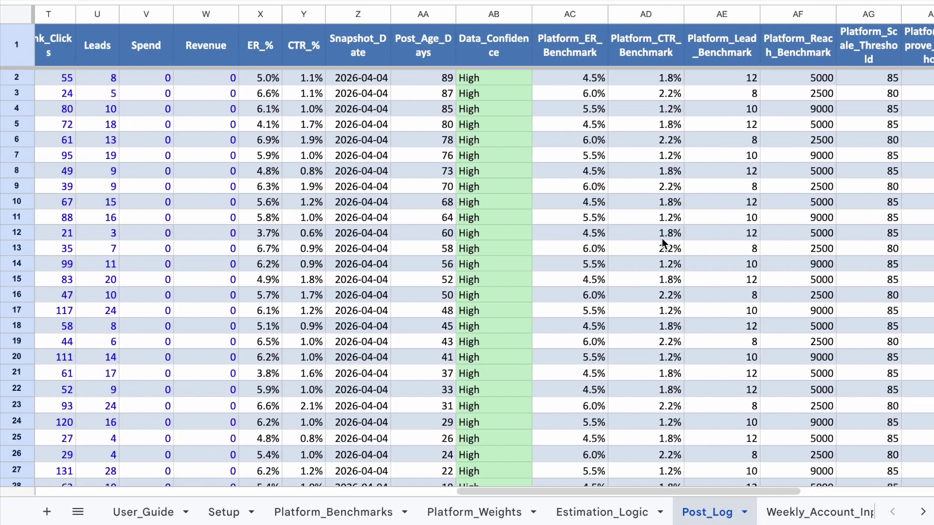
scroll(661, 238, "left", 3)
scroll(662, 239, "right", 5)
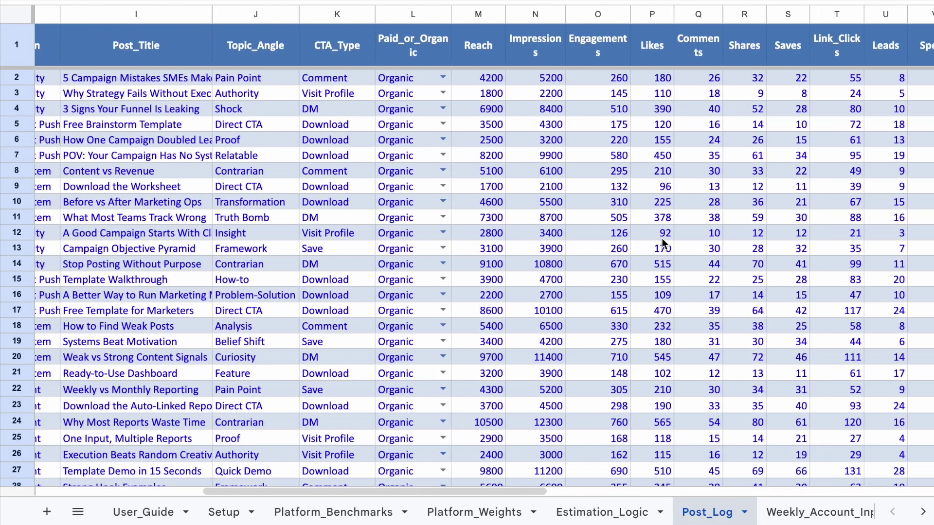
left_click(478, 16)
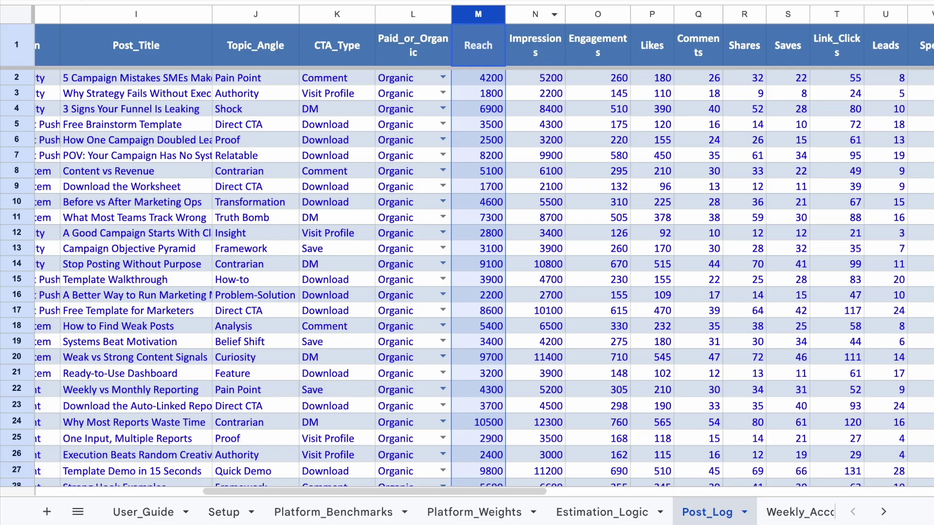
left_click(933, 14)
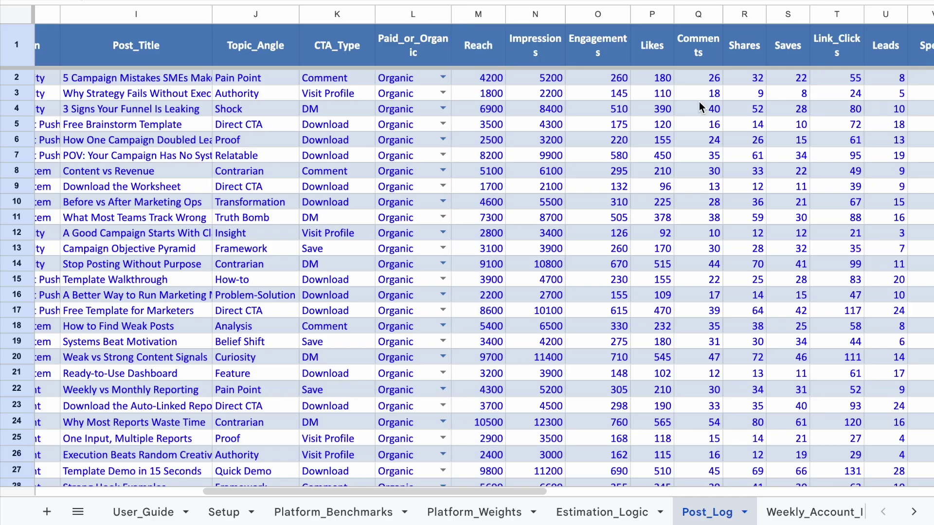
Survey Post_Log from Post_ID across to Decision and select the header-row cell just past Decision
scroll(699, 101, "left", 5)
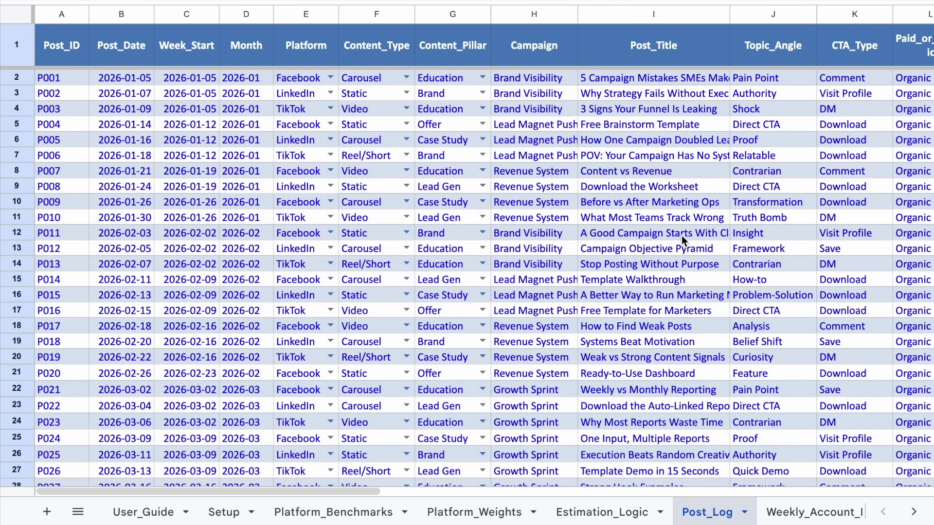
scroll(681, 236, "right", 8)
scroll(682, 236, "right", 8)
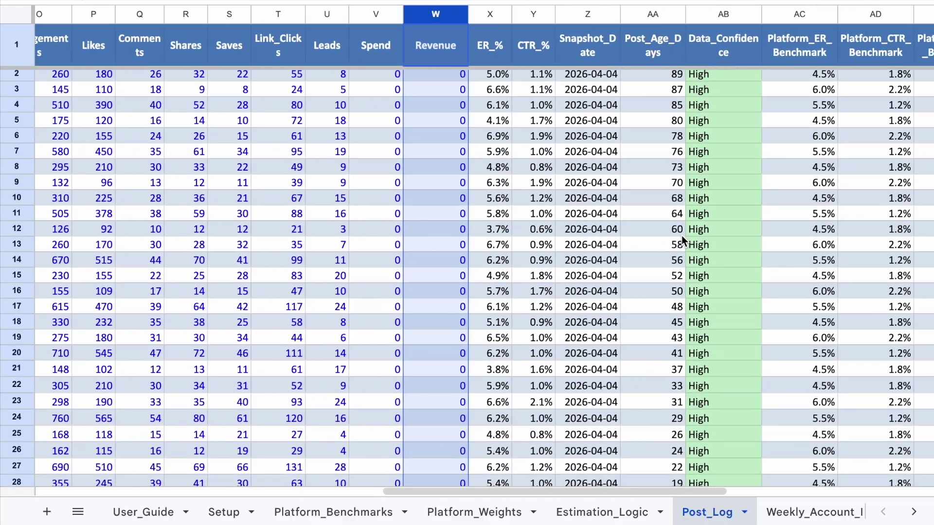
scroll(682, 236, "right", 4)
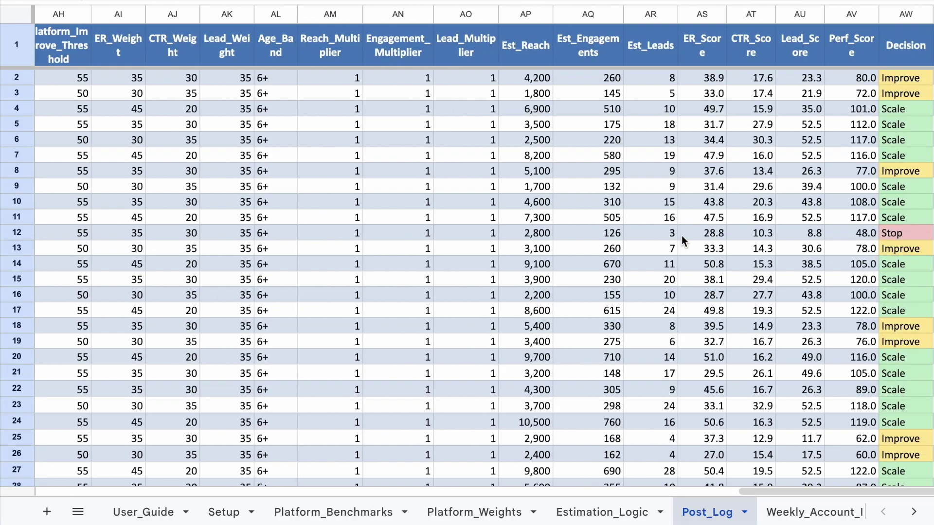
left_click(933, 46)
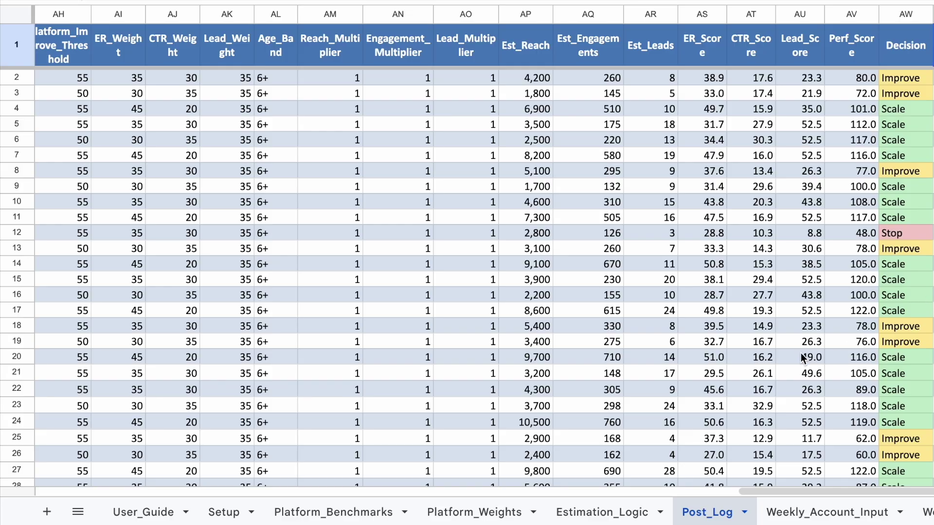
Leave the post records and open the Weekly_Account_Input sheet
scroll(805, 360, "down", 2)
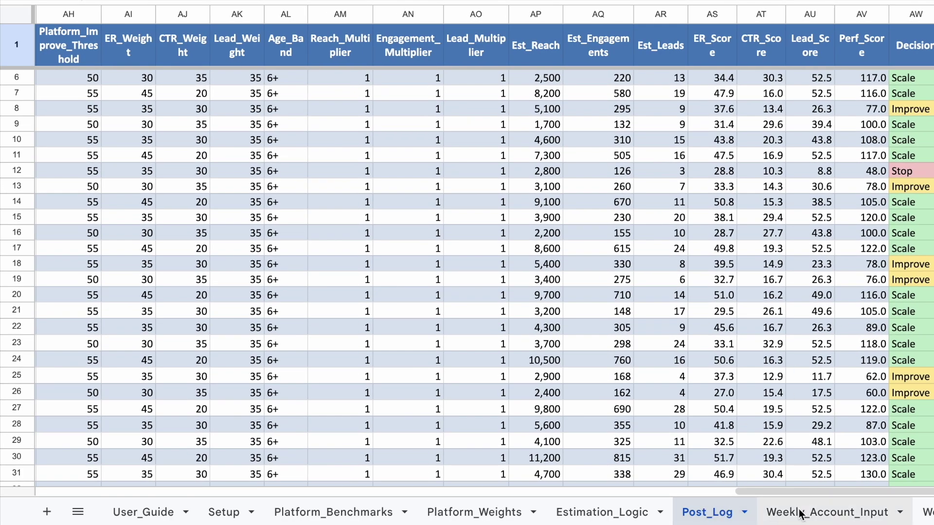
scroll(722, 512, "right", 3)
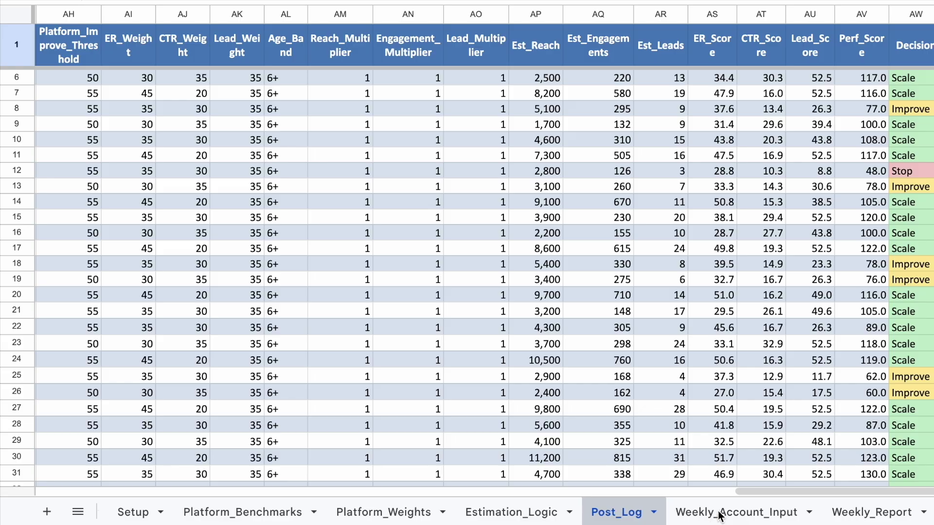
left_click(720, 513)
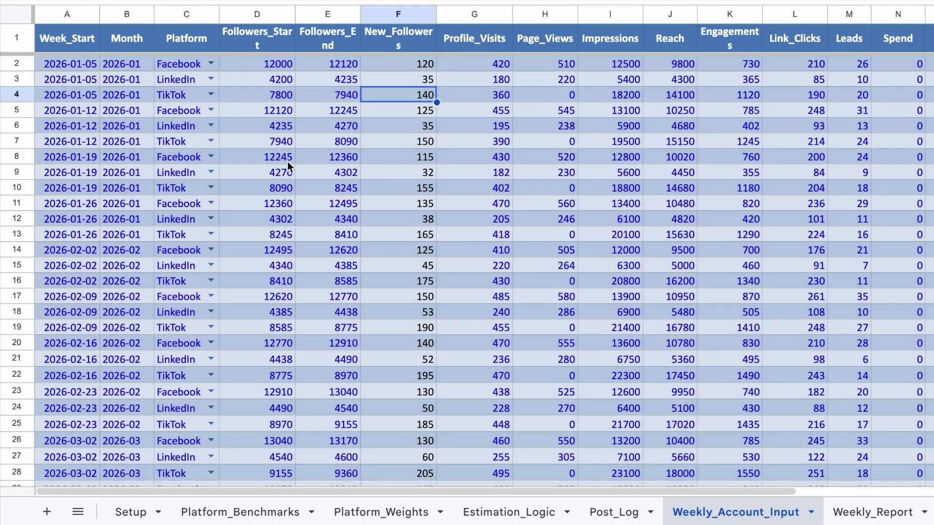
Examine the Week_Start and Month entries of the first weekly records, ending on row 3's Month
left_click(80, 63)
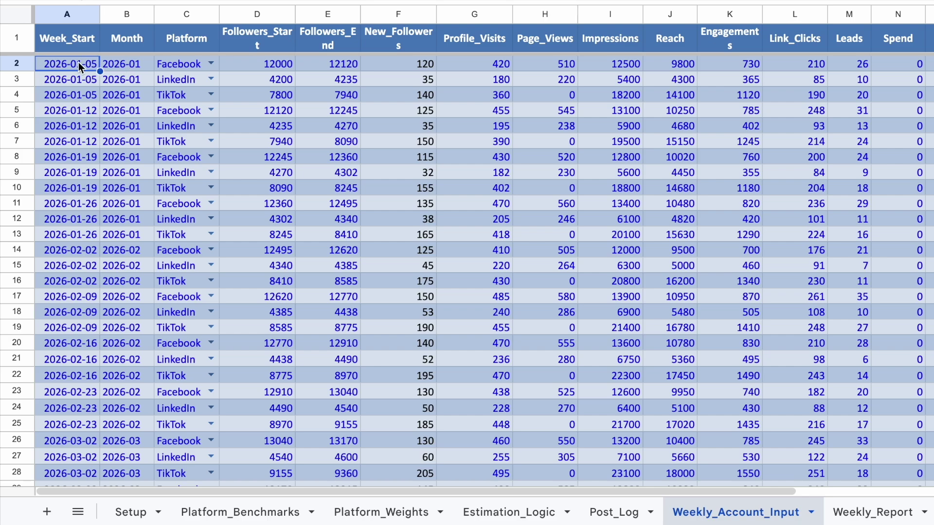
left_click(131, 64)
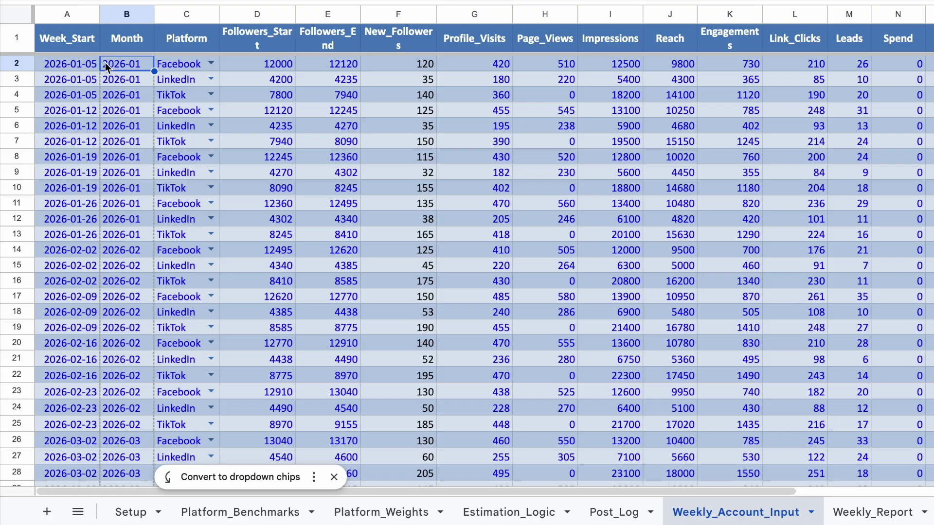
left_click(130, 80)
Examine Followers_Start, Followers_End and New_Followers in row 2, ending on the New_Followers cell
left_click(252, 68)
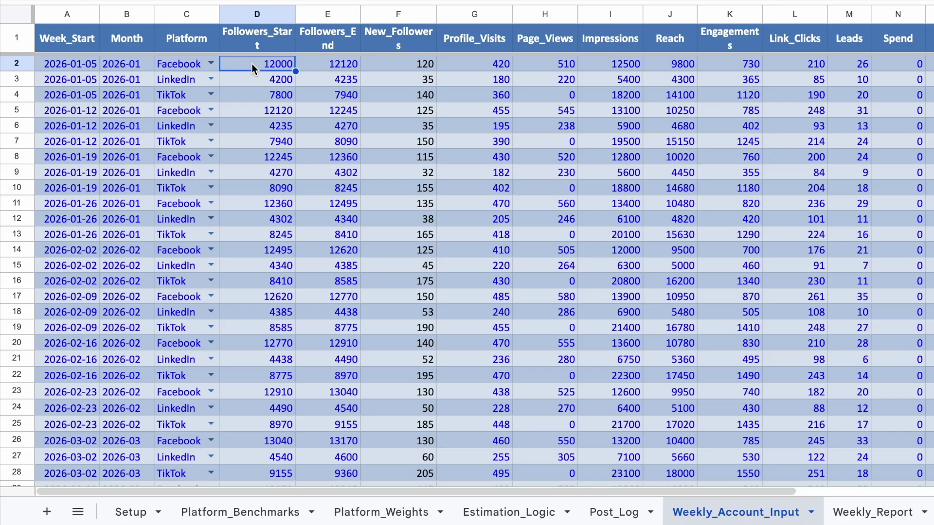
left_click(319, 65)
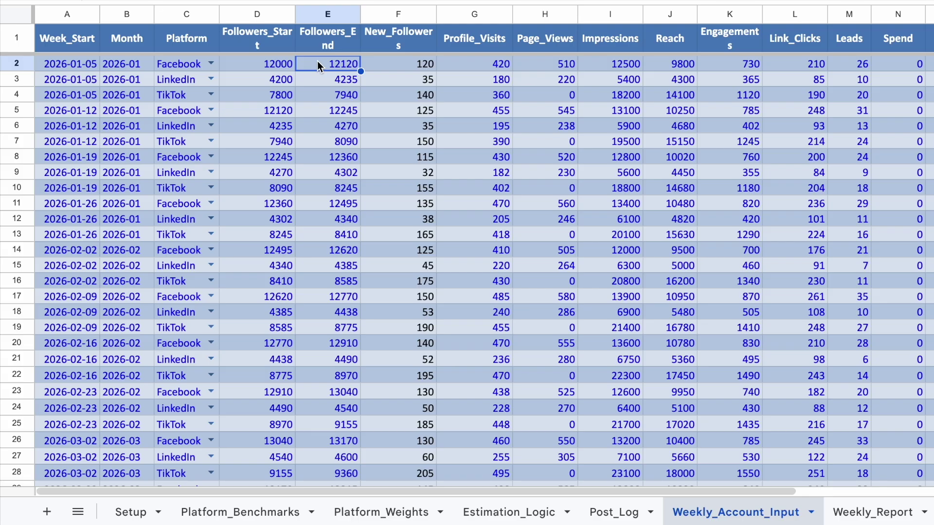
left_click(386, 63)
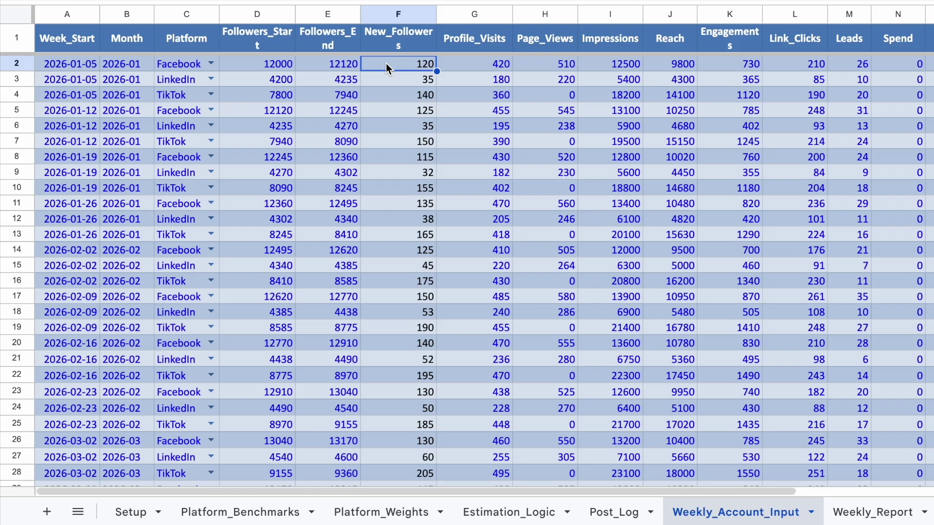
left_click(340, 64)
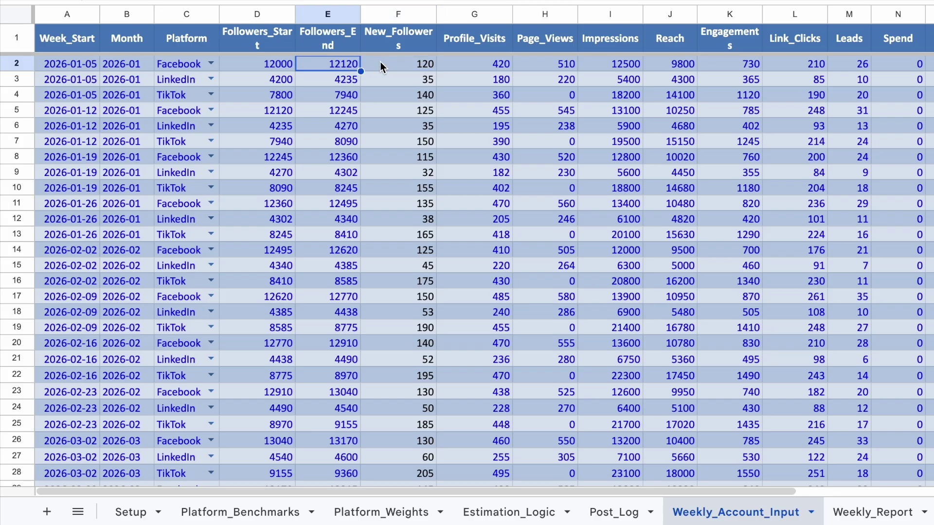
left_click(381, 63)
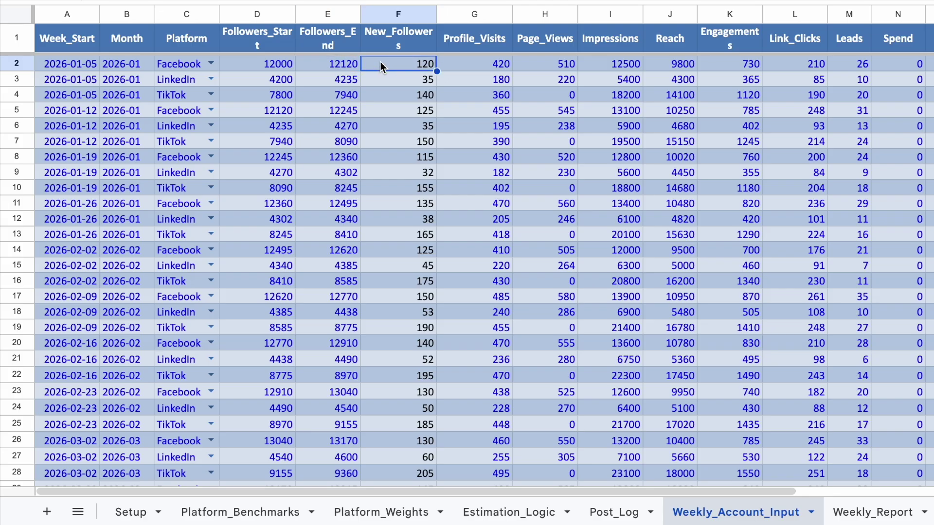
Examine row 2's Profile_Visits, Page_Views, Impressions and Reach, and skim the weekly records below before returning to the first rows
left_click(493, 66)
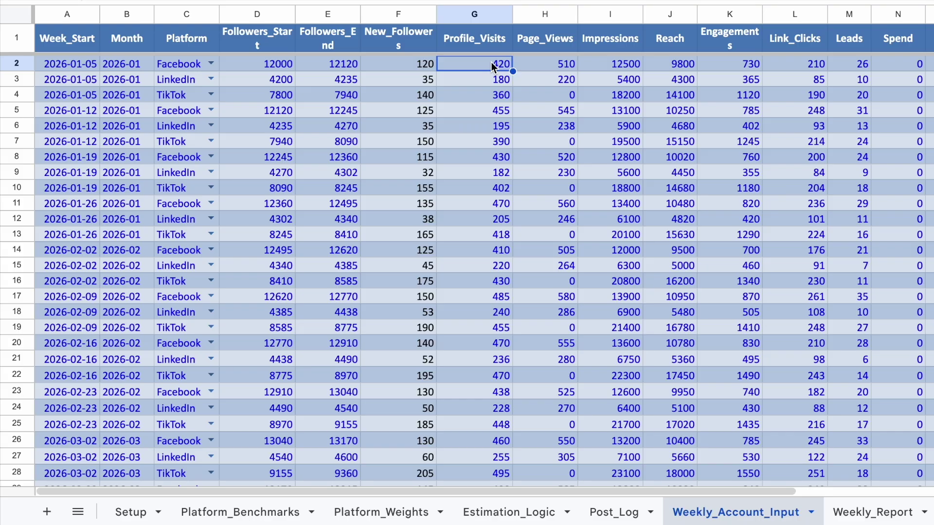
left_click(549, 66)
left_click(608, 60)
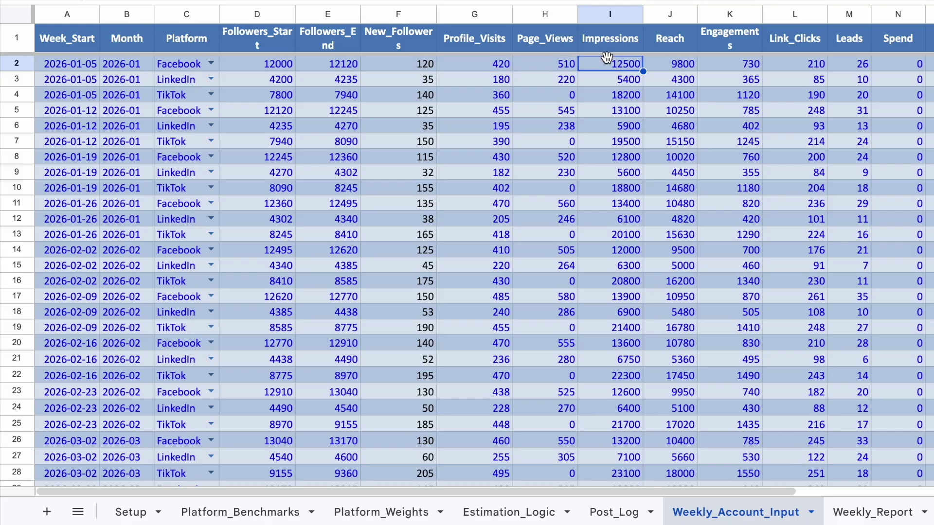
left_click(666, 67)
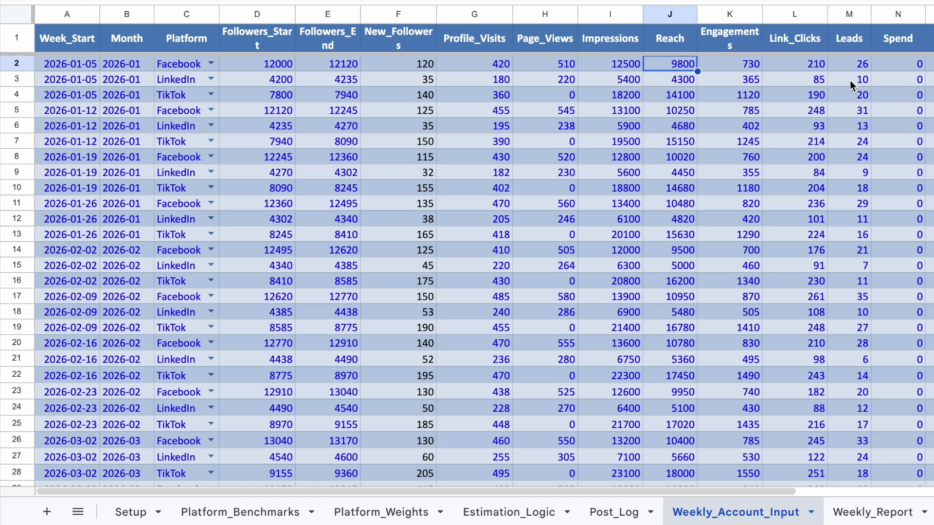
scroll(854, 192, "down", 1)
scroll(855, 194, "up", 1)
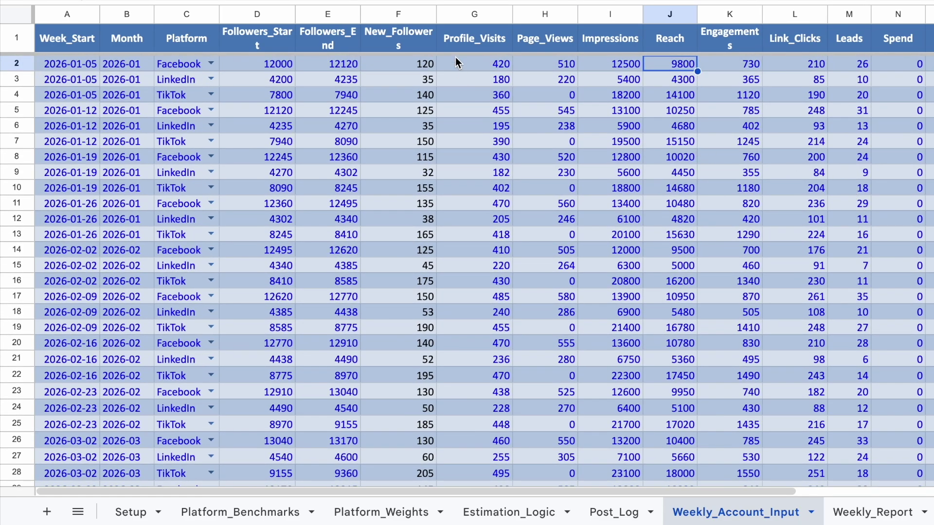
scroll(422, 176, "down", 7)
scroll(422, 176, "up", 7)
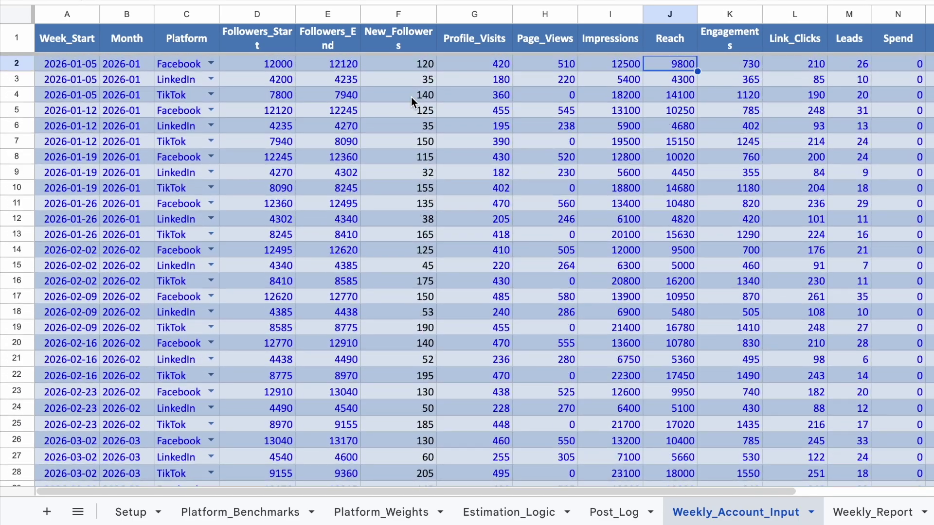
Highlight the New_Followers column, glance at the Post_Log sheet and return to Weekly_Account_Input
left_click(402, 28)
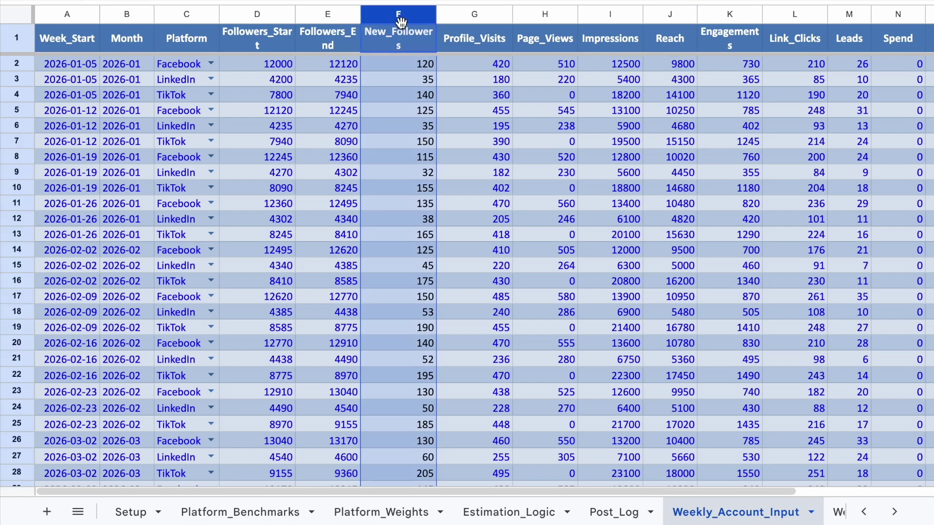
left_click(617, 515)
left_click(735, 512)
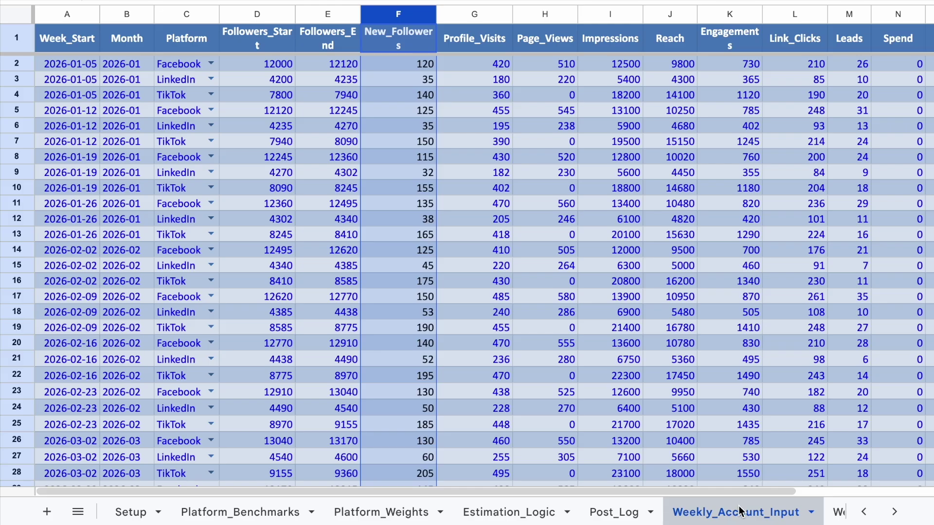
Open the Weekly_Report sheet and look over its columns starting from Week_Start
scroll(735, 507, "right", 7)
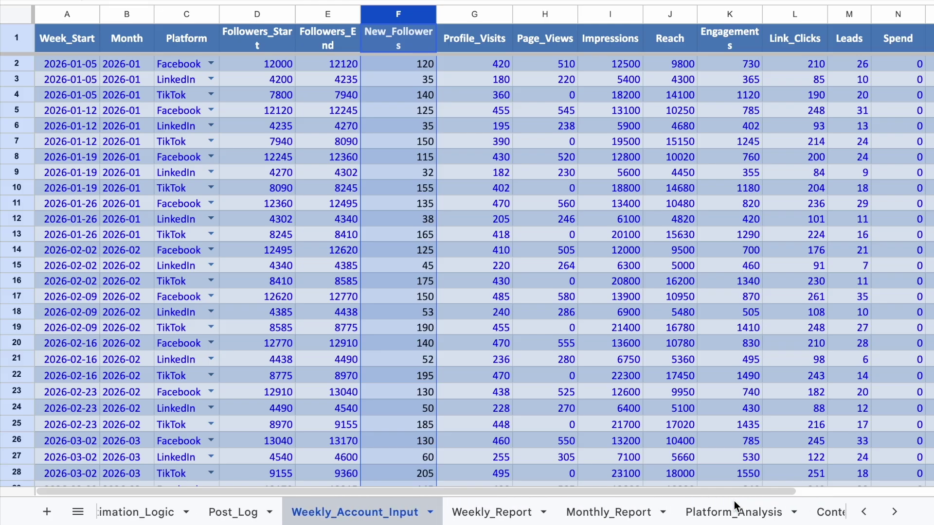
scroll(657, 510, "right", 2)
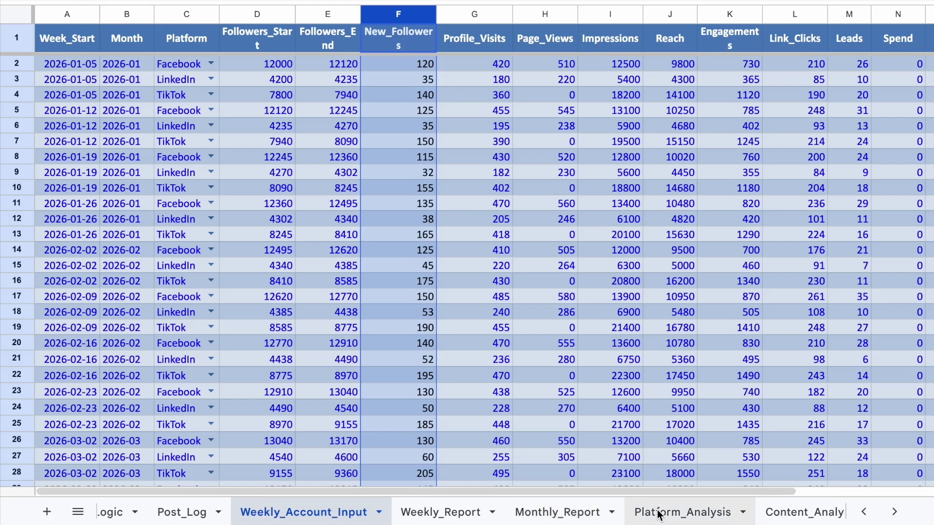
left_click(444, 515)
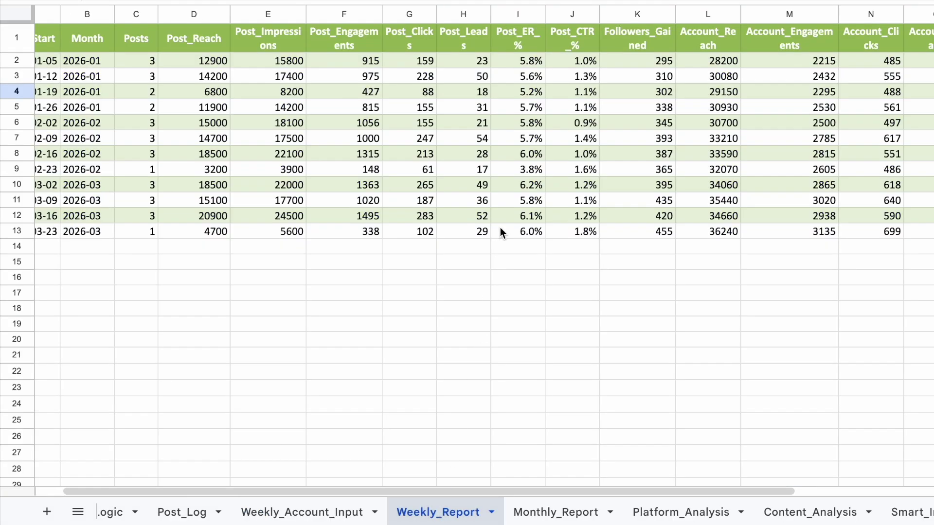
scroll(501, 232, "left", 2)
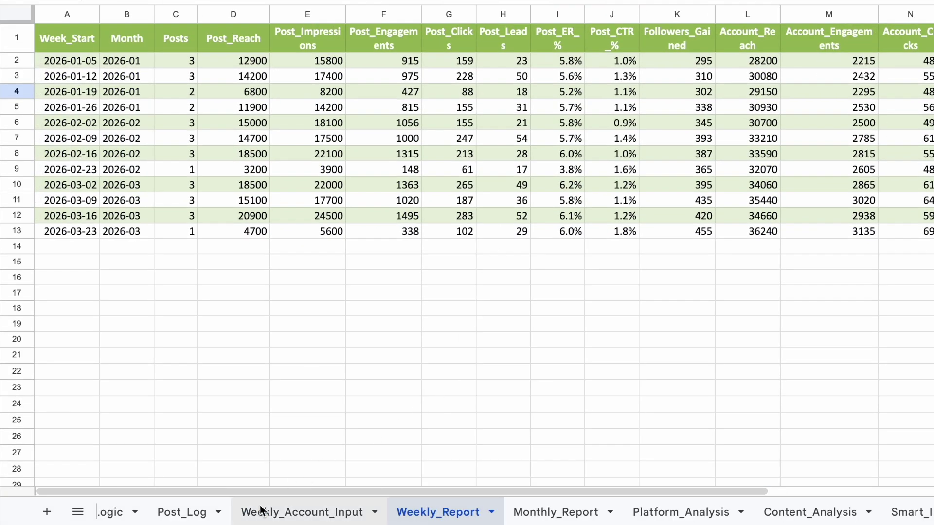
Glance at the Post_Log and Weekly_Account_Input source sheets and return to the first columns of Weekly_Report
left_click(190, 517)
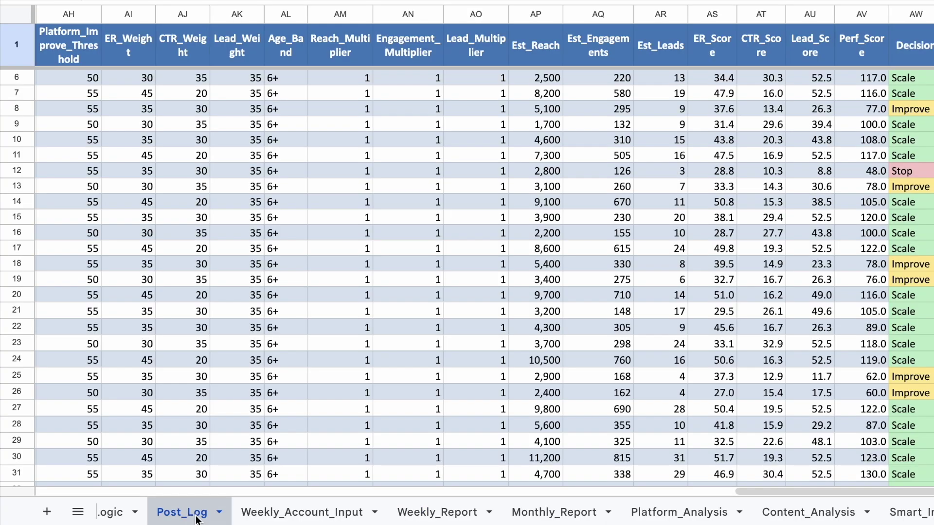
left_click(280, 516)
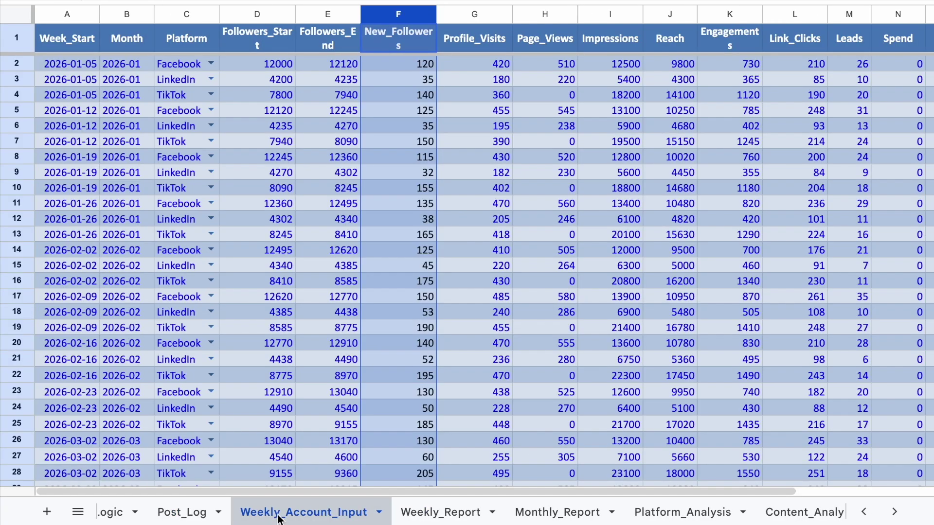
left_click(456, 518)
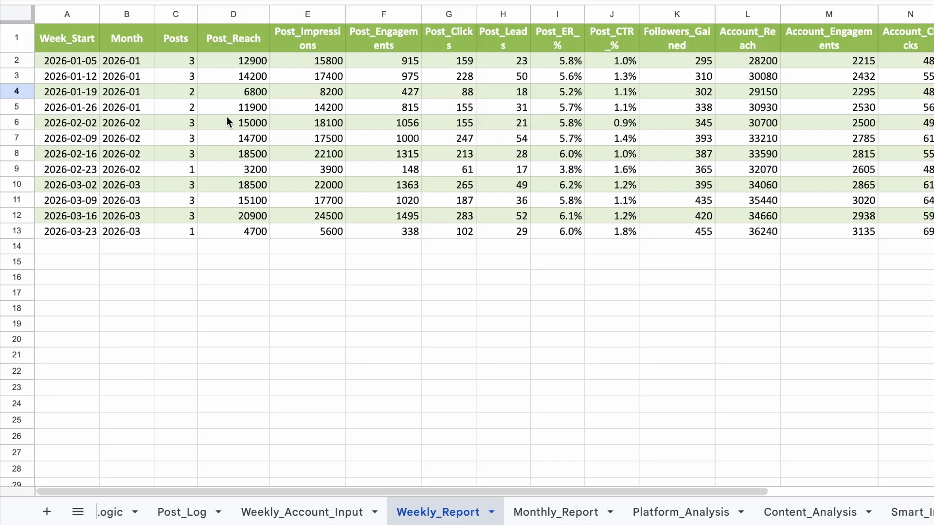
scroll(259, 91, "right", 2)
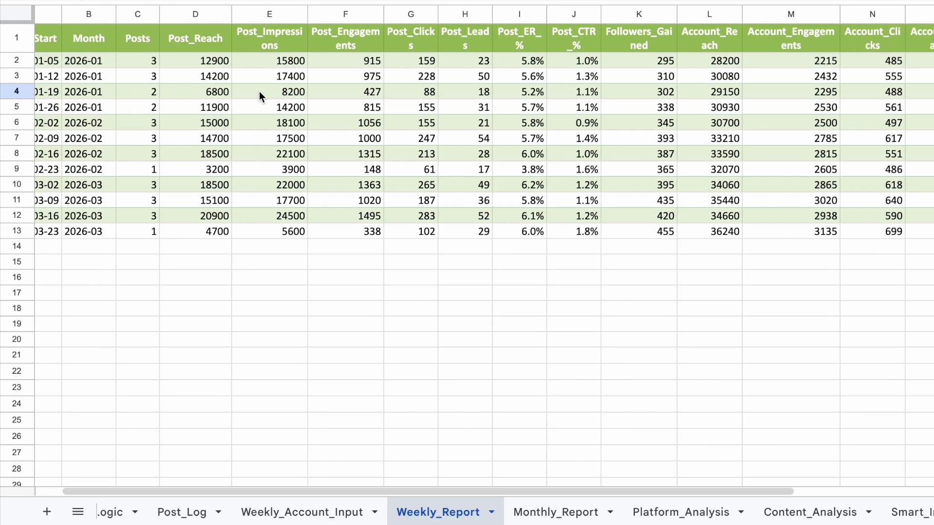
scroll(259, 92, "left", 2)
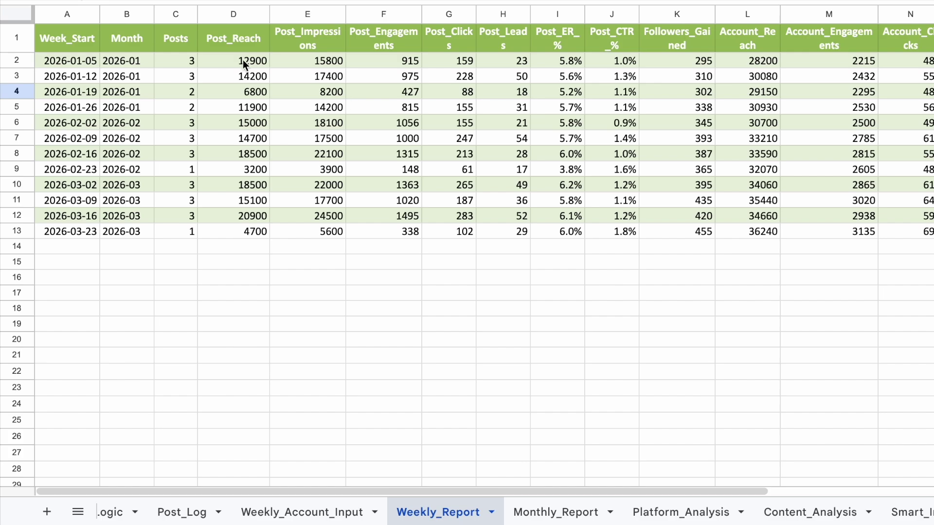
Examine Posts, Post_Reach, Post_Impressions and Post_Engagements in row 2 of Weekly_Report, ending on the Post_Engagements cell
left_click(185, 39)
left_click(185, 61)
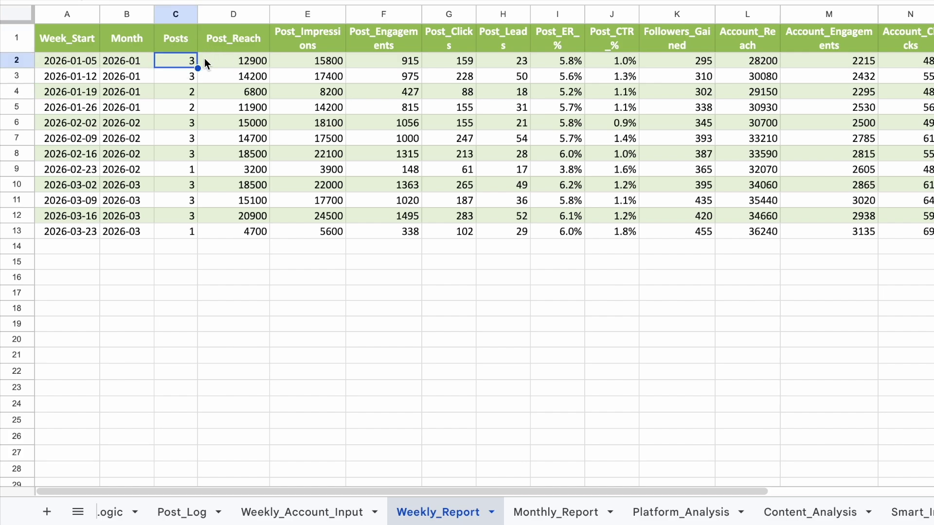
left_click(231, 58)
left_click(302, 60)
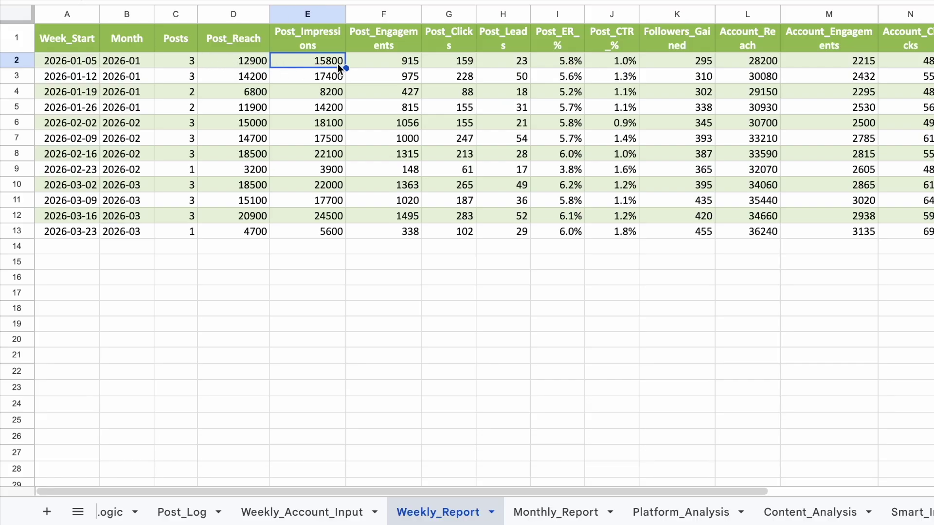
left_click(385, 60)
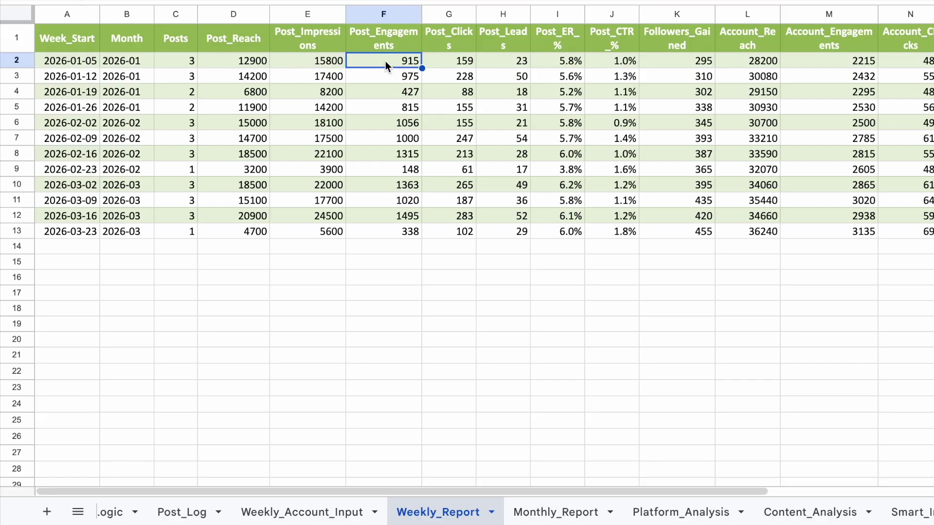
Examine row 2's Post_Clicks, Post_Leads, Post_ER_% and Post_CTR_% in Weekly_Report
left_click(459, 64)
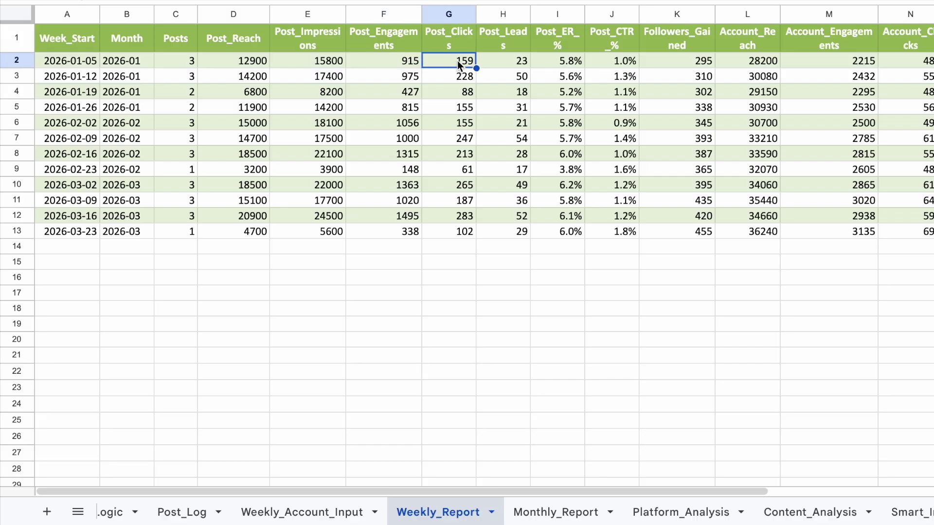
left_click(503, 60)
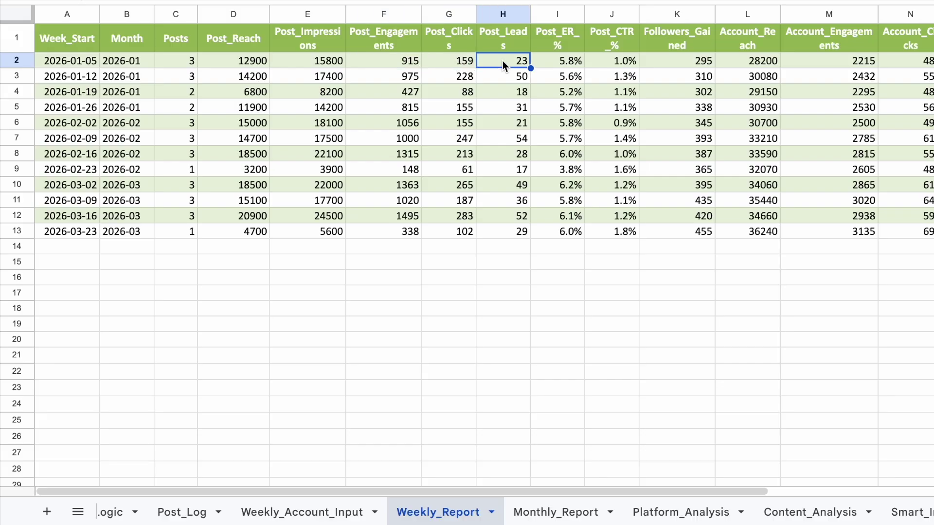
left_click(554, 59)
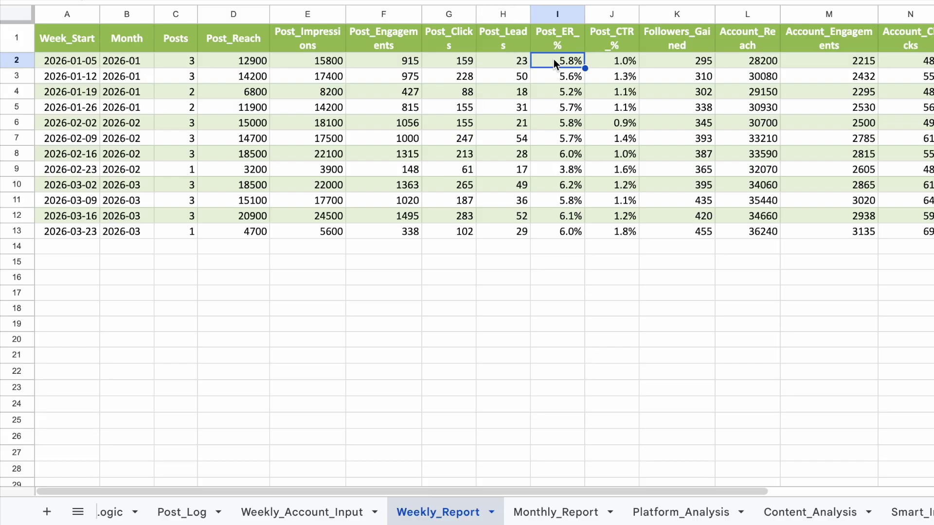
left_click(614, 60)
Examine row 2's Followers_Gained and its account-level reach, engagements, clicks and leads, ending on the Account_Leads cell
left_click(667, 62)
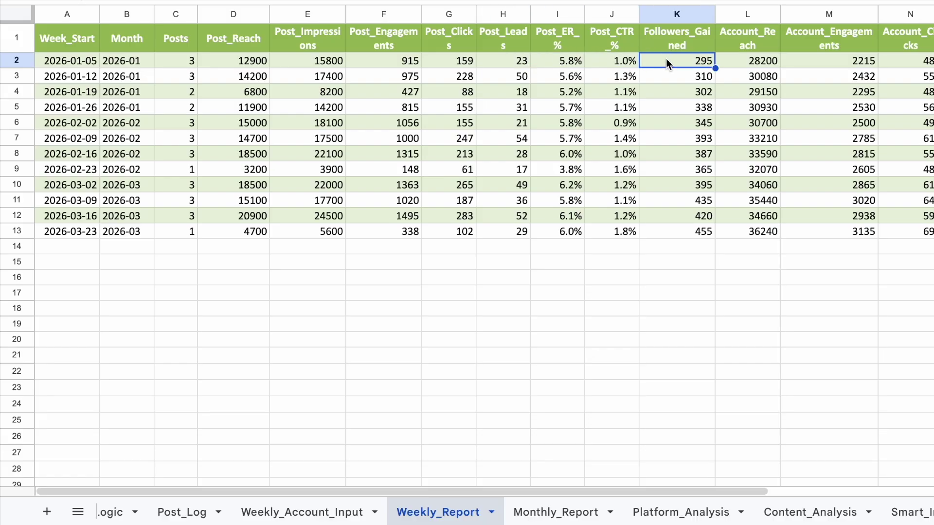
scroll(677, 91, "right", 2)
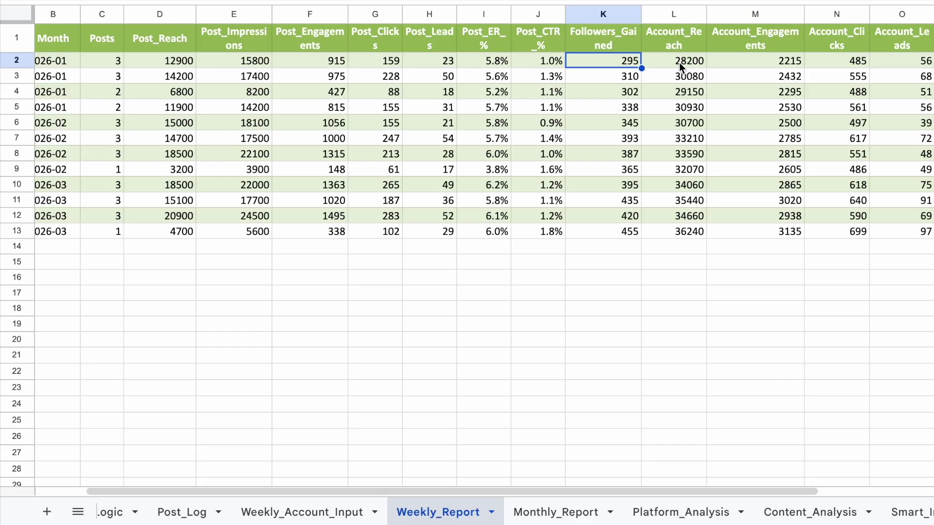
left_click(680, 62)
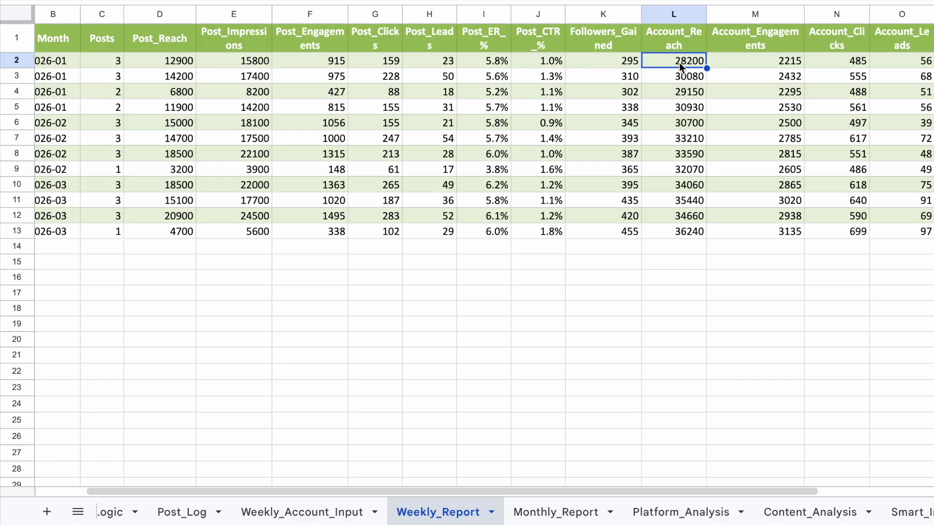
left_click(763, 62)
left_click(841, 63)
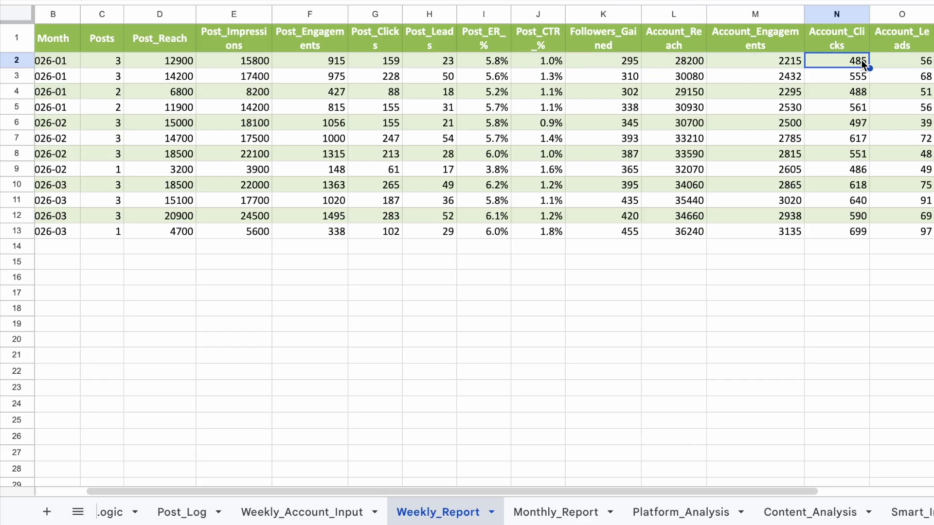
left_click(900, 58)
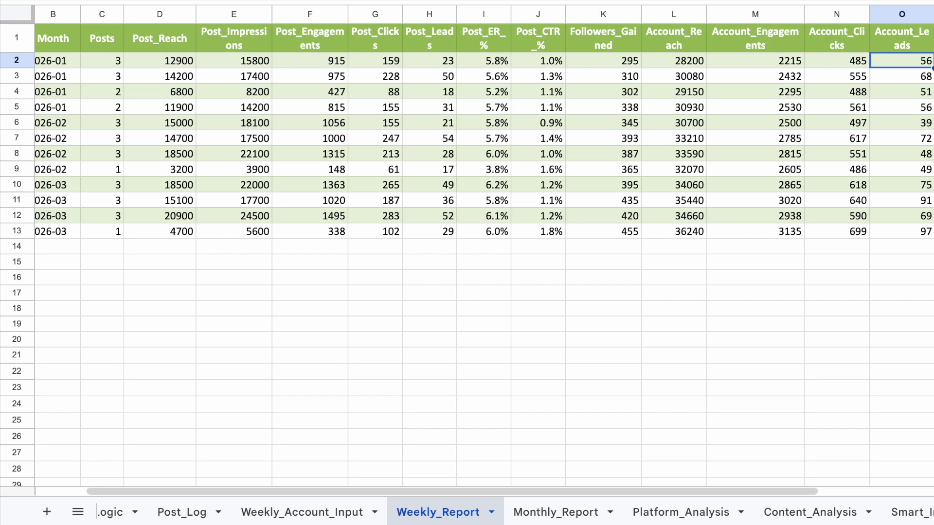
Highlight the Account_Engagements, Account_Clicks and Account_Leads columns and the column after them in turn, ending on that last column's row 2 cell
key("ctrl+Home")
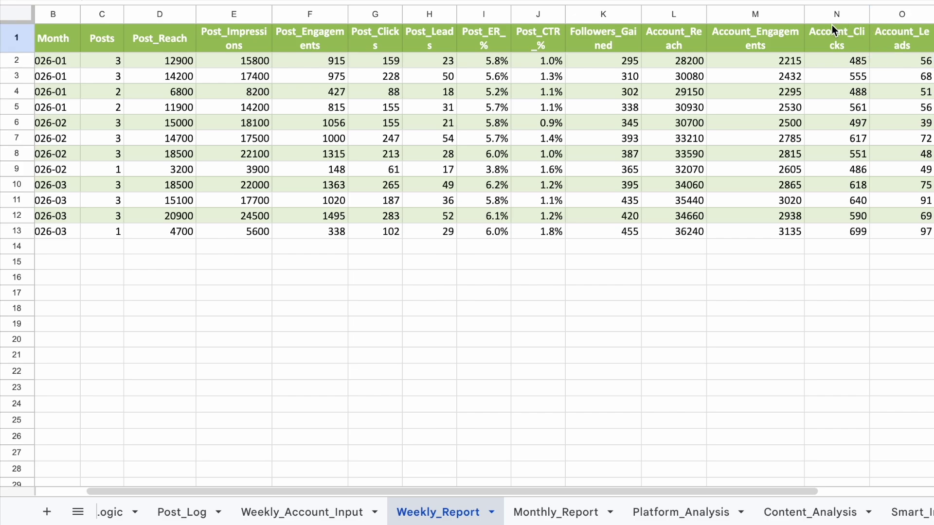
left_click(769, 19)
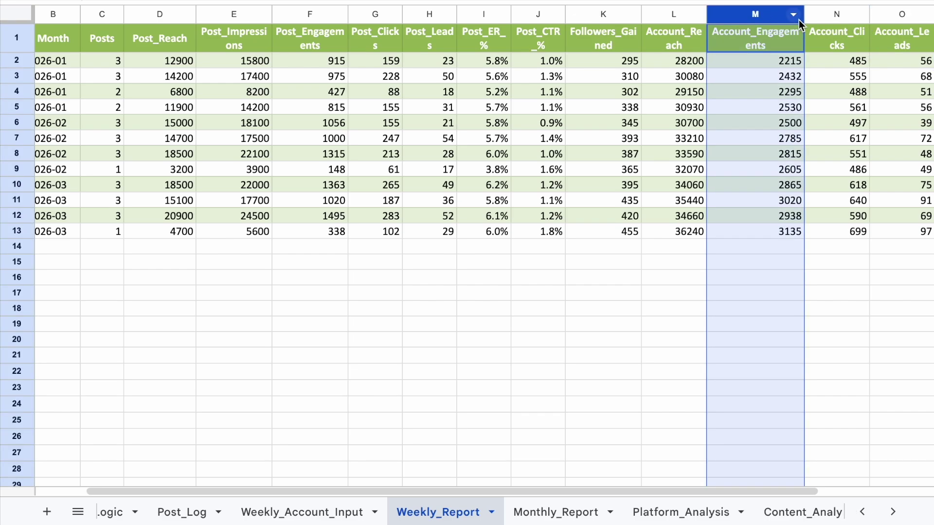
left_click(847, 17)
left_click(899, 18)
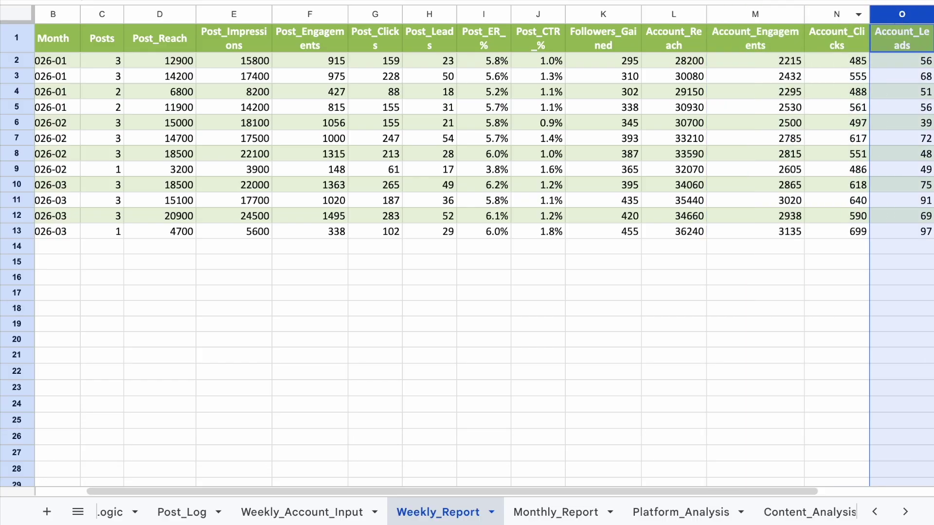
left_click(933, 17)
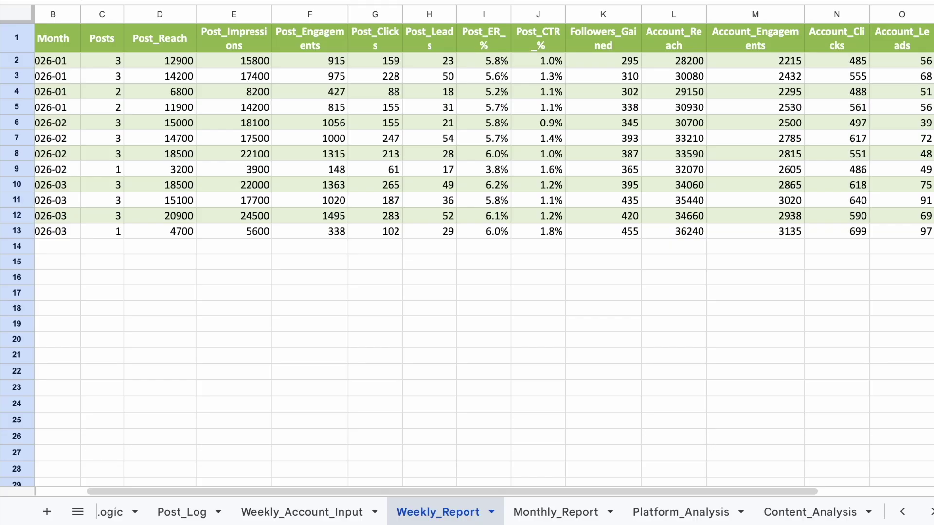
left_click(933, 61)
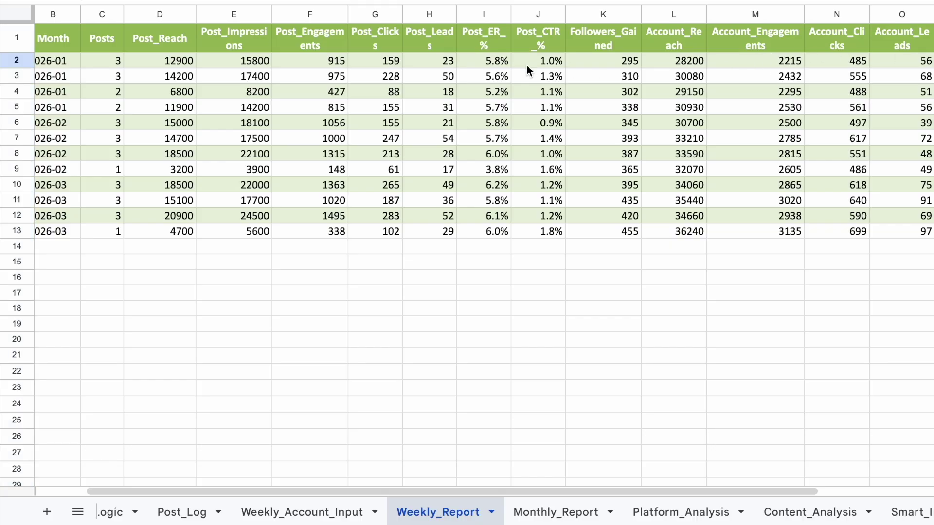
Examine Followers_Gained in the first weekly rows through row 4, ending on row 4's cell just after Account_Leads
left_click(605, 67)
left_click(606, 78)
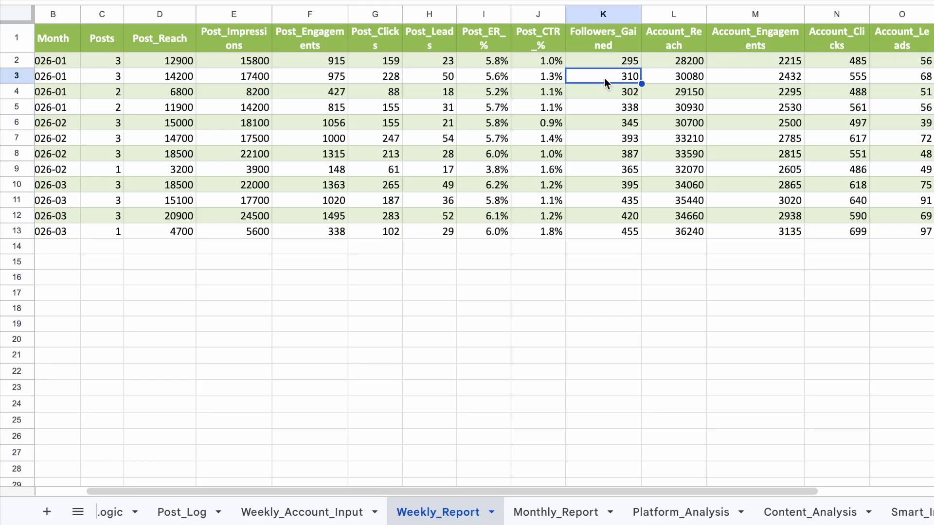
left_click(609, 88)
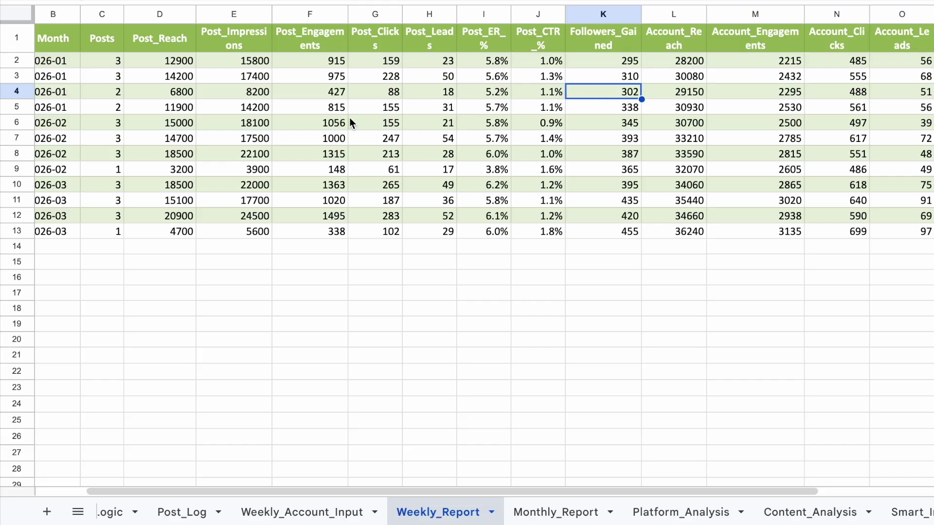
left_click(933, 91)
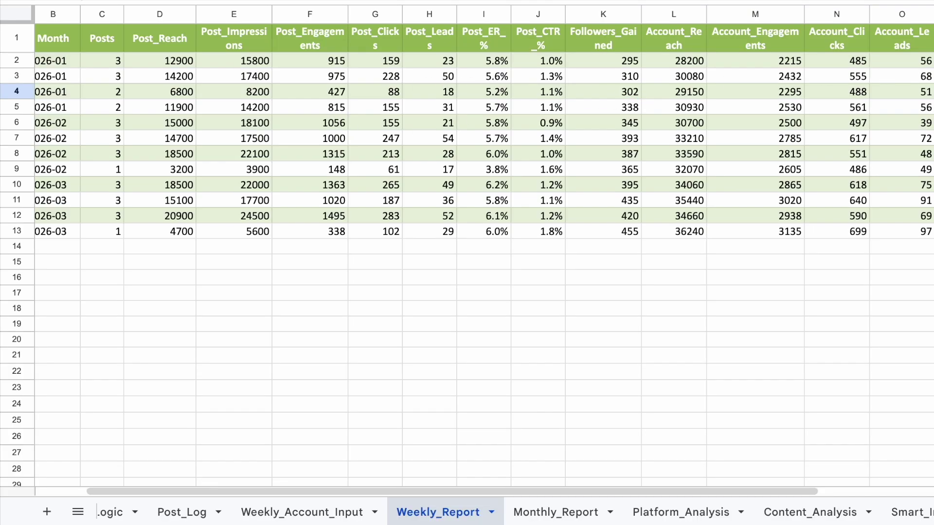
Check the entries in the column after Account_Leads for rows 9, 6 and 4, ending on the Account_Leads header
scroll(484, 263, "down", 1)
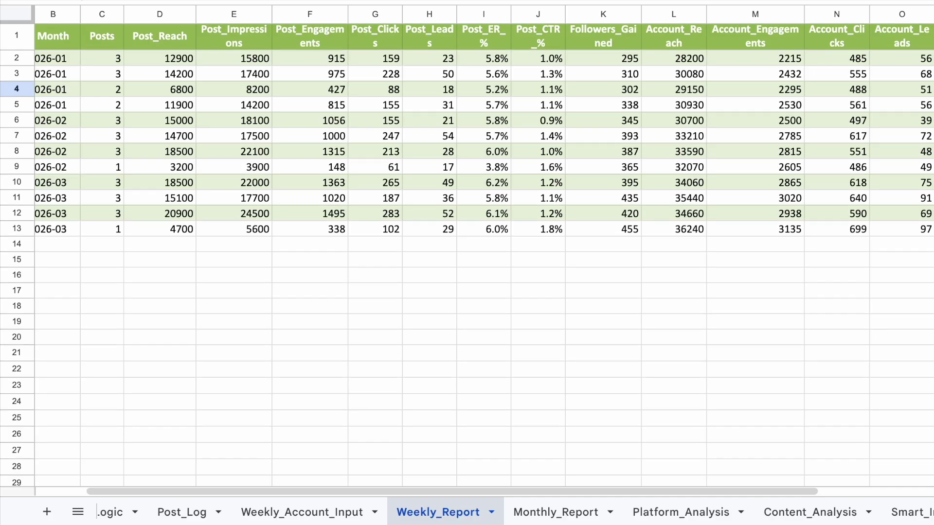
left_click(933, 167)
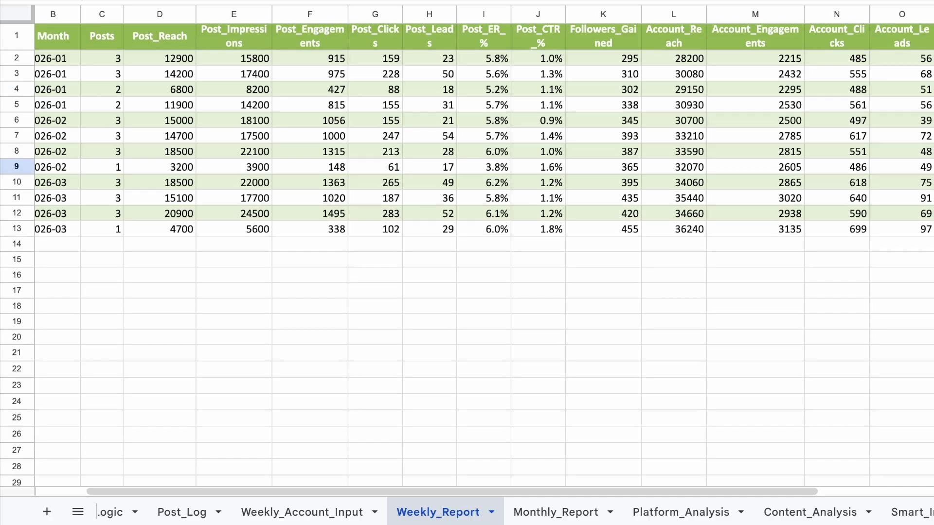
left_click(933, 120)
left_click(933, 89)
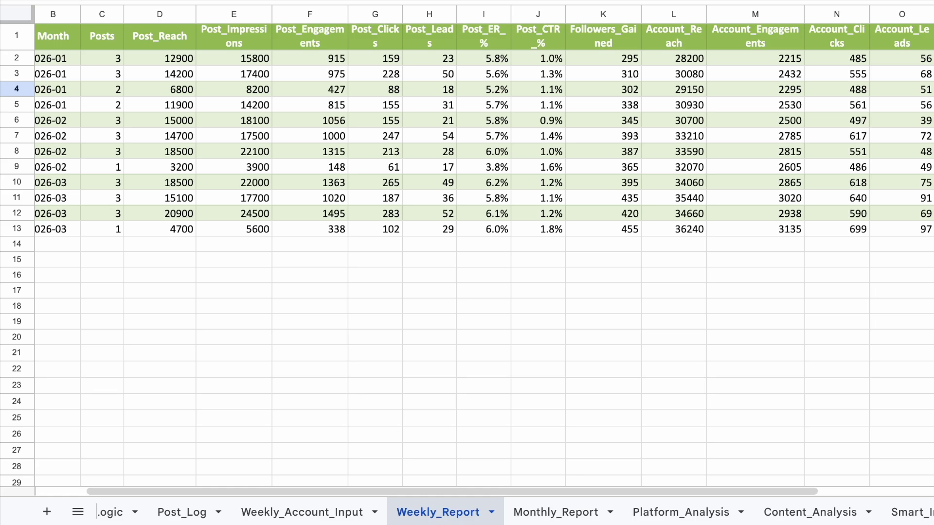
left_click(901, 25)
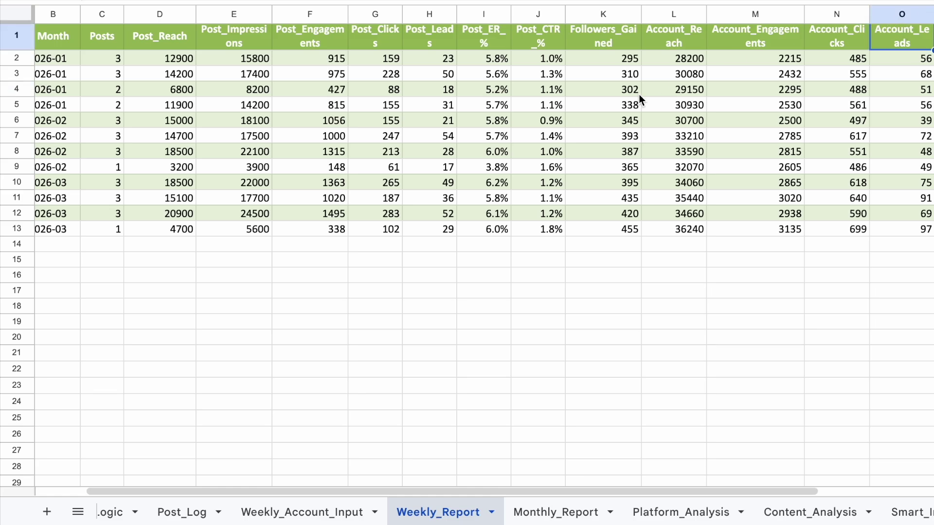
Select row 4's Post_Clicks cell in Weekly_Report and open the Monthly_Report sheet
scroll(639, 95, "left", 3)
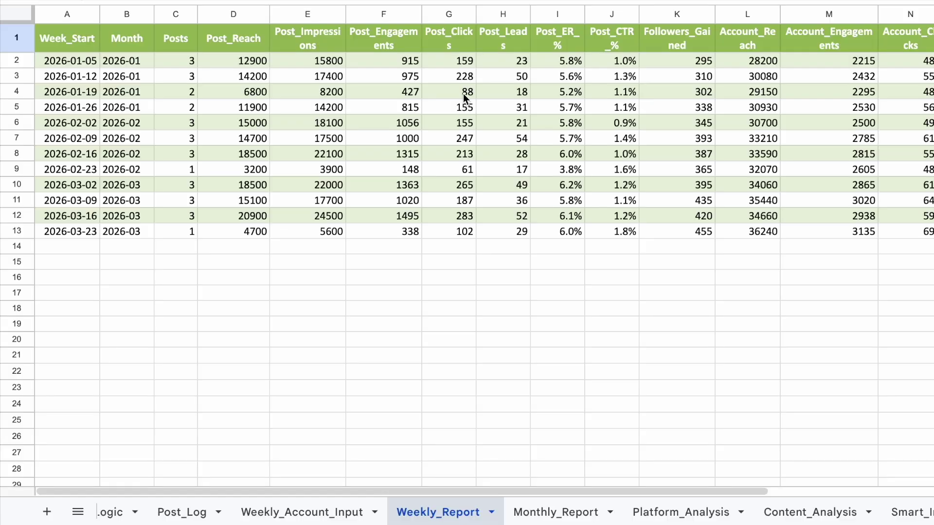
left_click(426, 96)
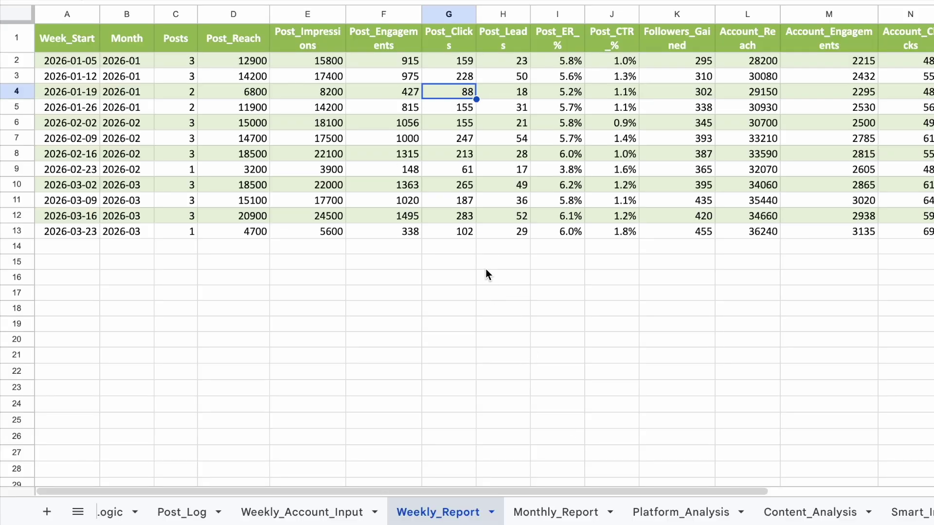
left_click(566, 514)
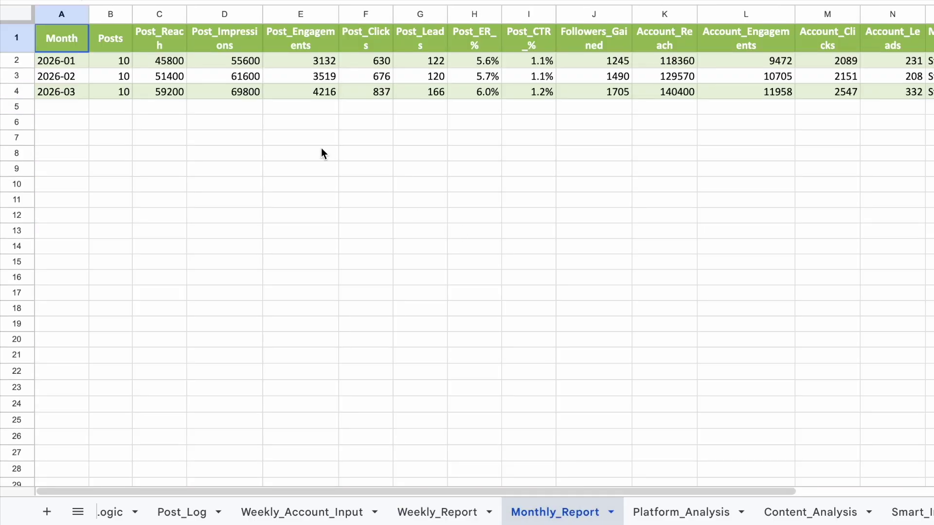
Examine Monthly_Report's 2026-03 and 2026-01 months, then the 2026-01 post metrics from Post_Reach through Post_ER_%
left_click(71, 96)
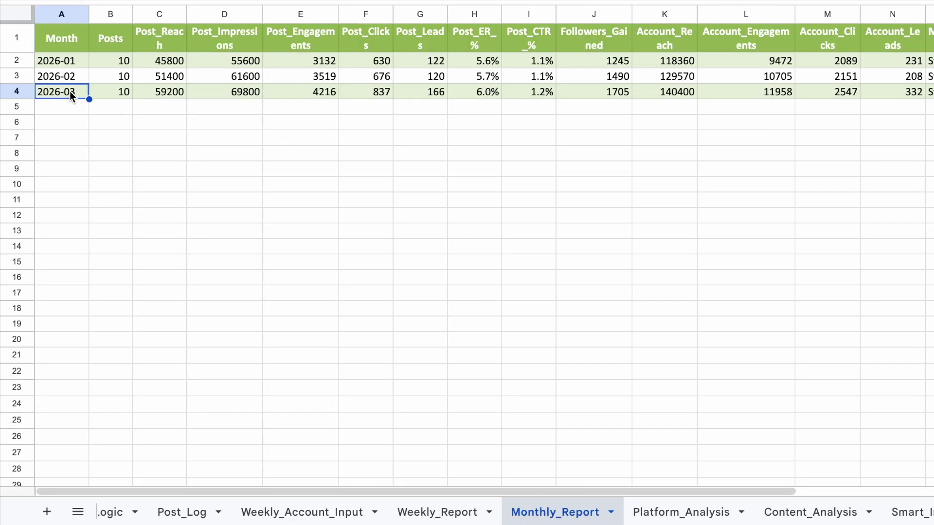
left_click(73, 61)
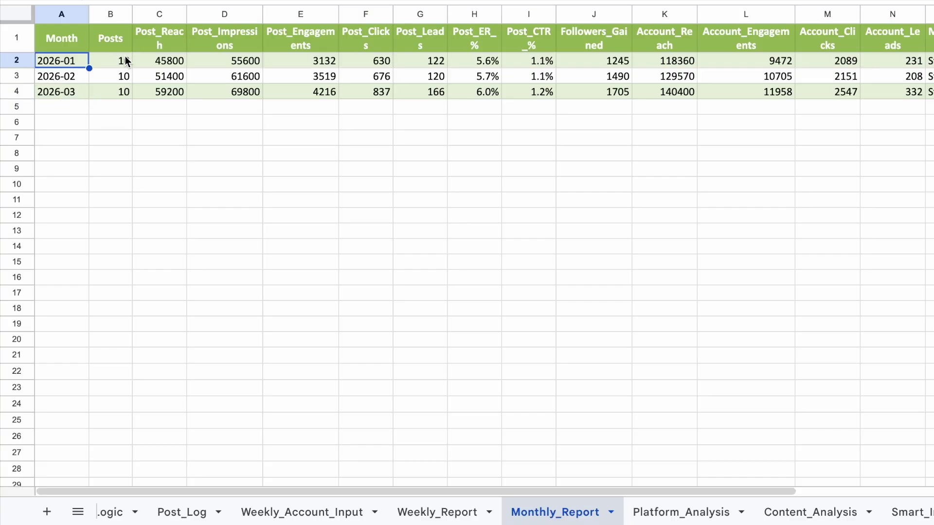
left_click(171, 62)
left_click(234, 59)
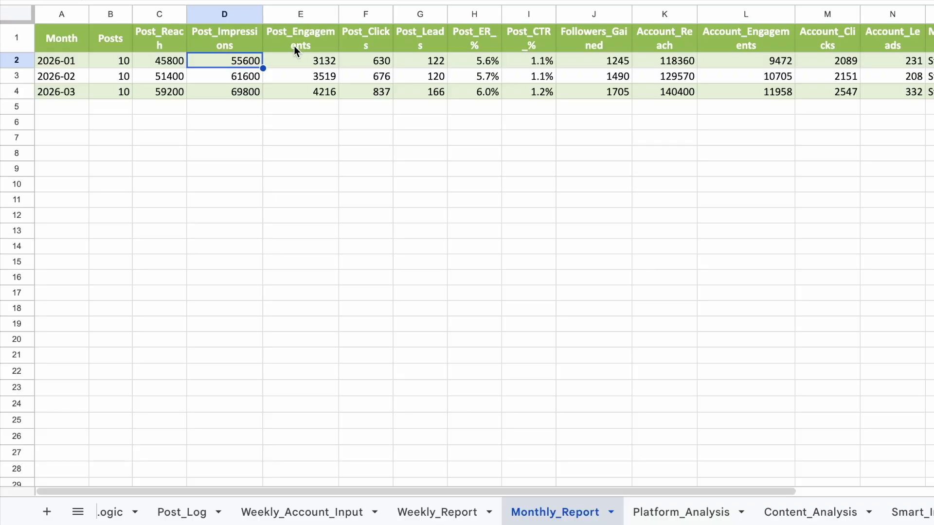
left_click(376, 61)
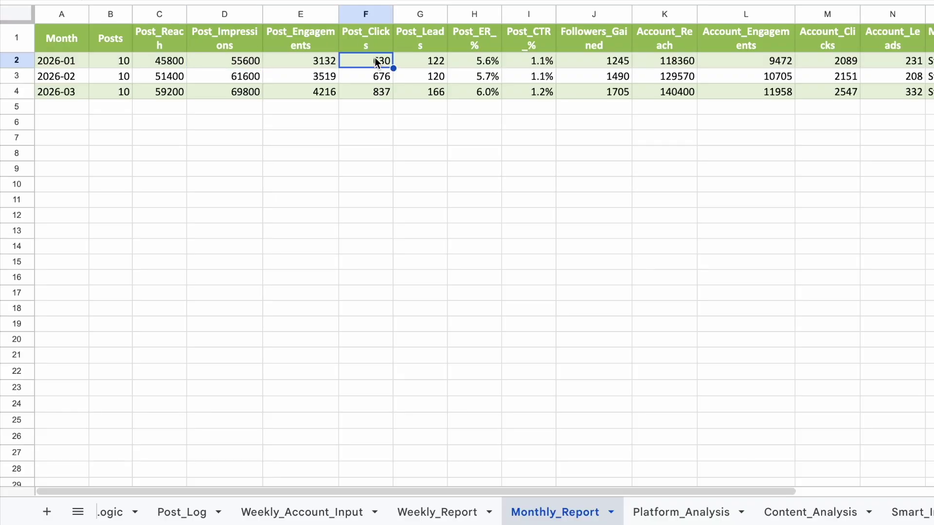
left_click(416, 50)
left_click(478, 62)
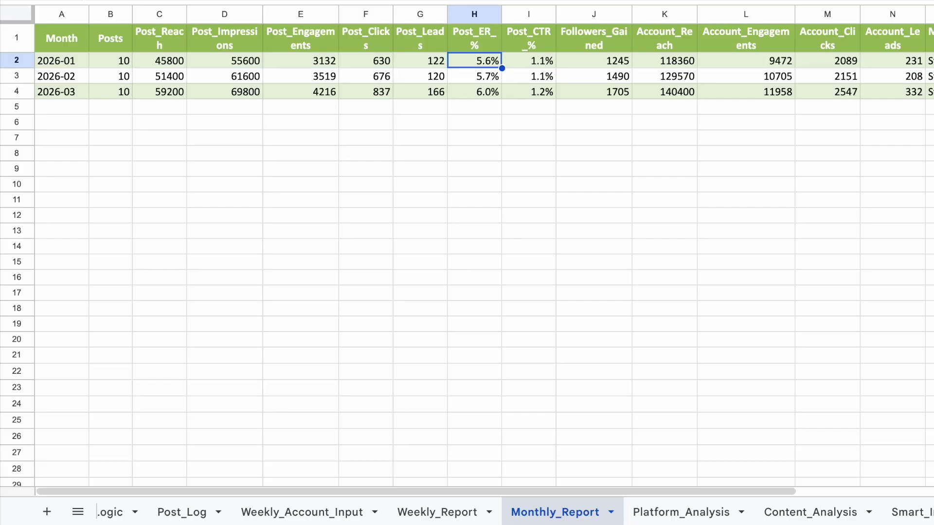
Check the entries in Monthly_Report's column after Account_Leads for rows 2, 3 and 4 in turn
left_click(930, 61)
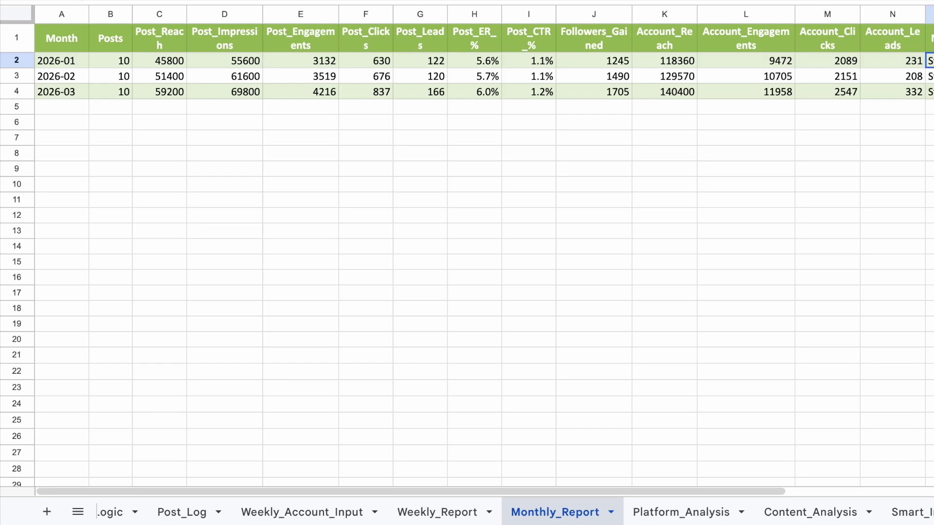
left_click(930, 75)
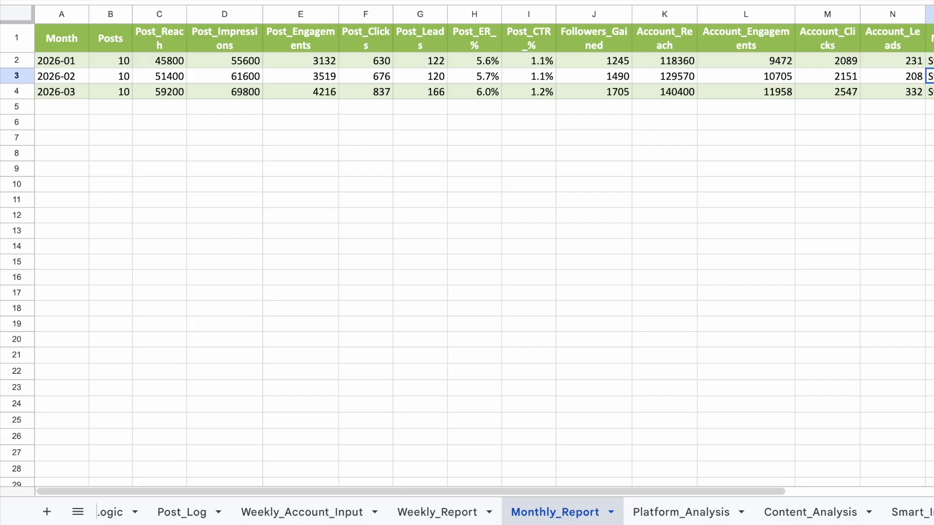
left_click(930, 91)
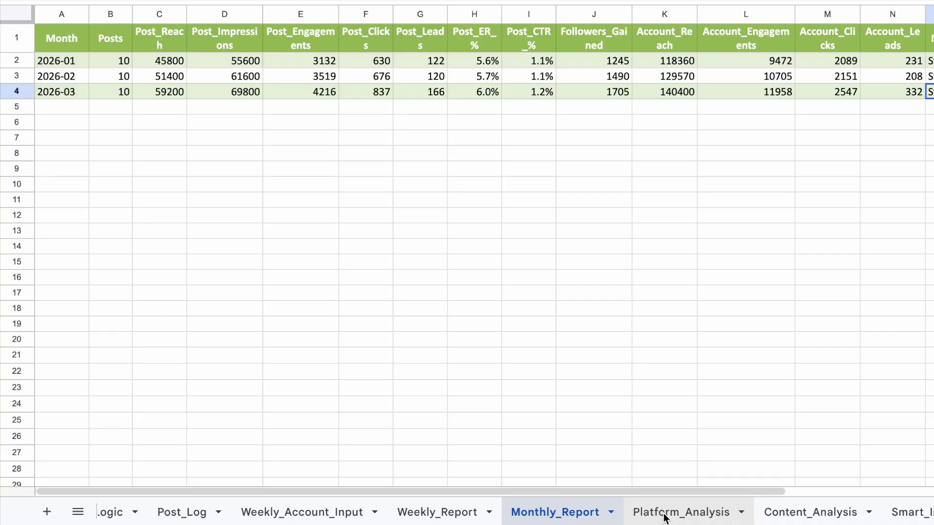
Open the Platform_Analysis sheet and examine Facebook's Posts, Avg_ER_%, Avg_CTR_%, Avg_Leads_per_Post and Avg_Perf_Score
left_click(666, 517)
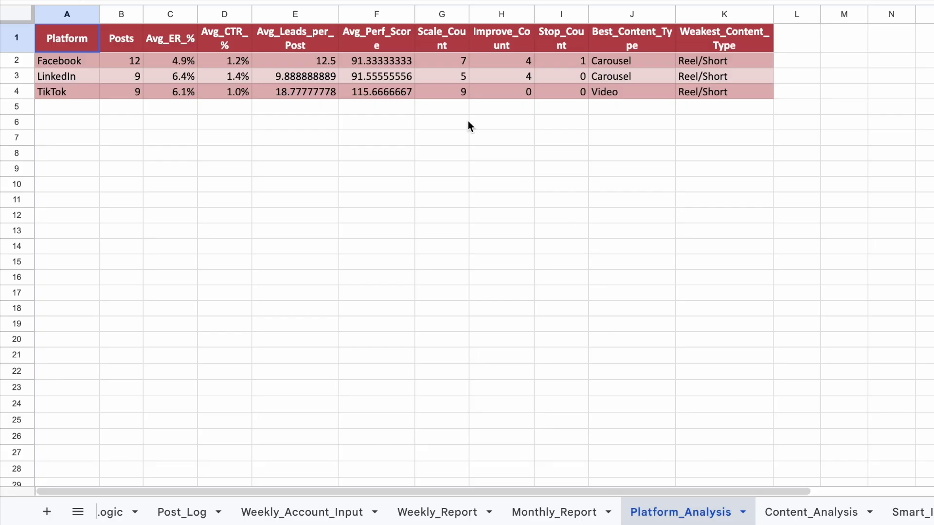
left_click(110, 61)
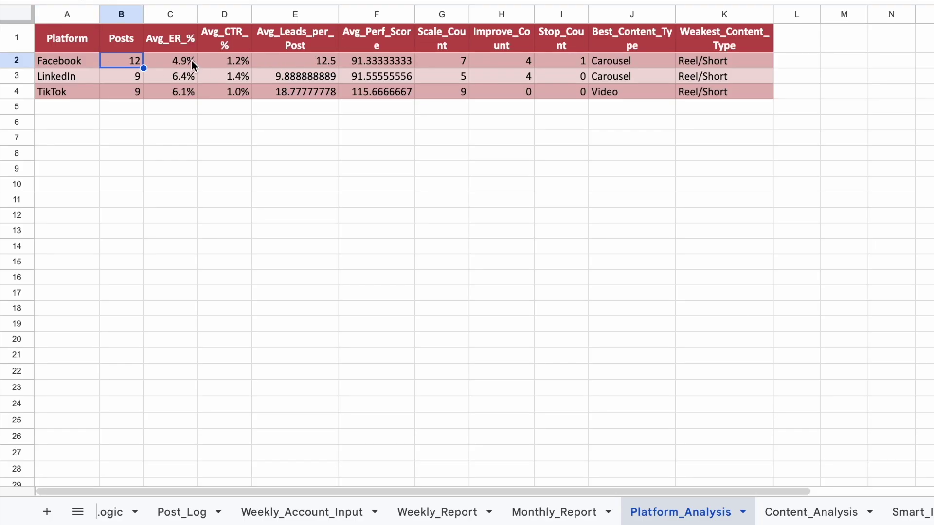
left_click(164, 61)
left_click(127, 60)
left_click(163, 60)
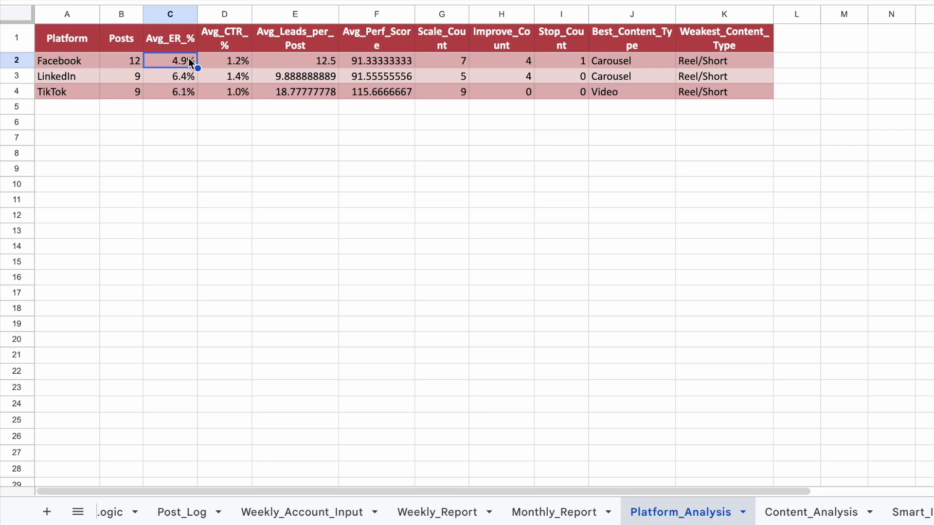
left_click(227, 62)
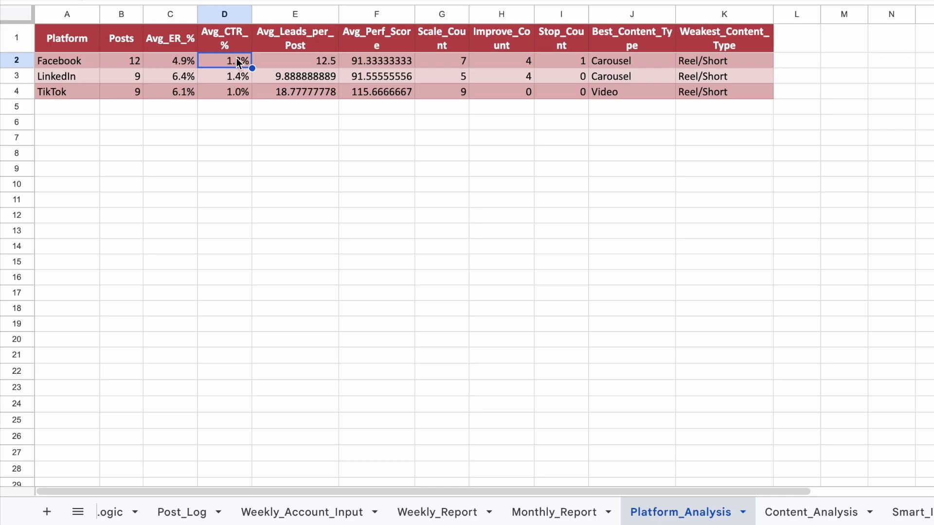
left_click(287, 61)
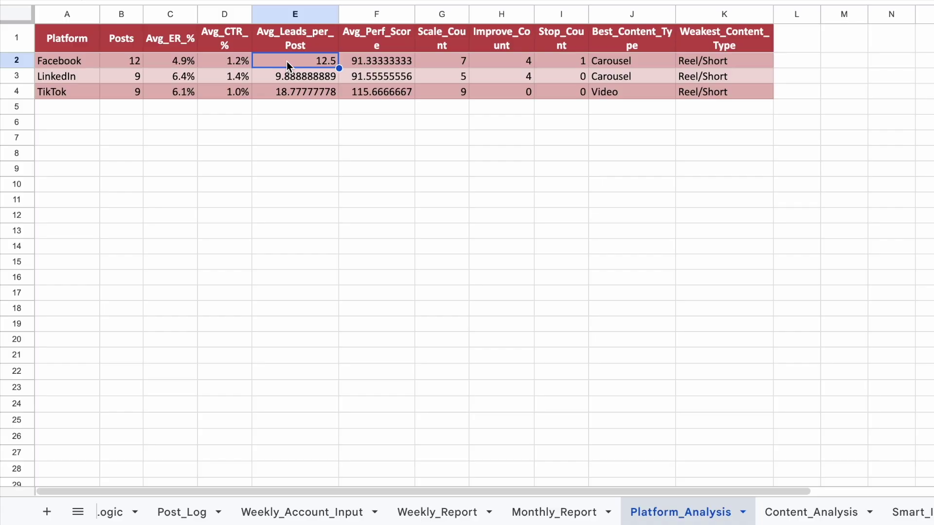
left_click(365, 60)
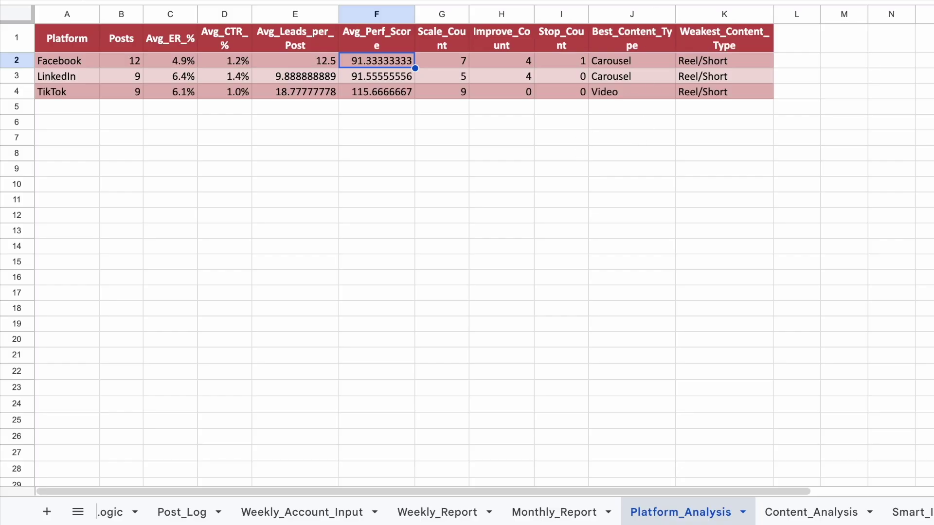
key("ctrl+Left")
key("ctrl+Right")
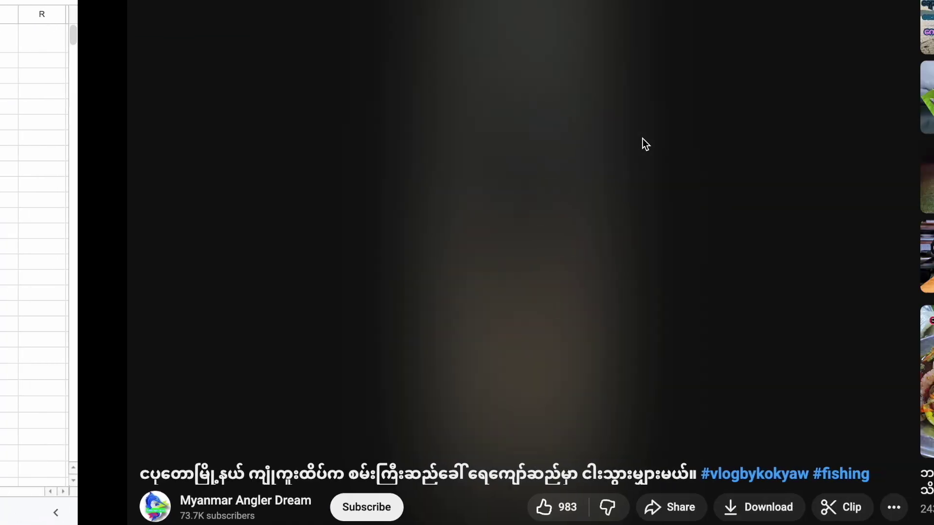
left_click(392, 186)
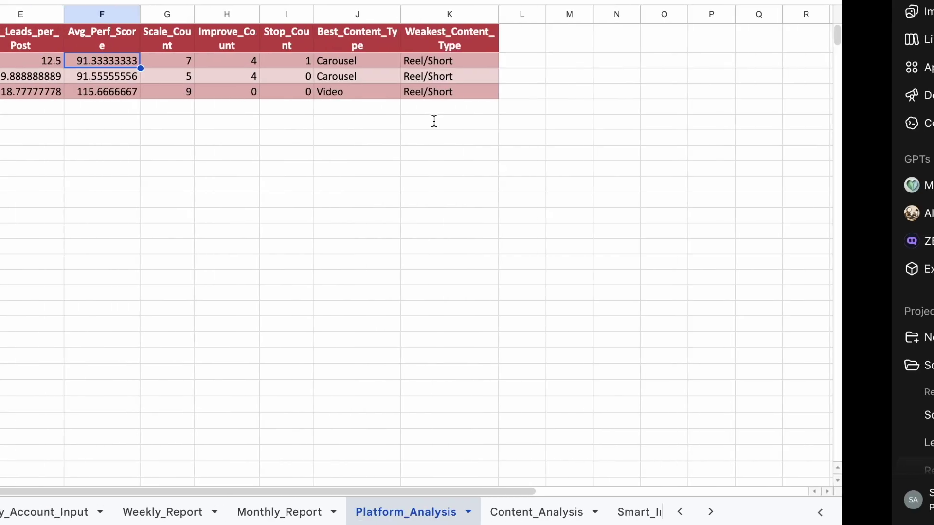
left_click(635, 213)
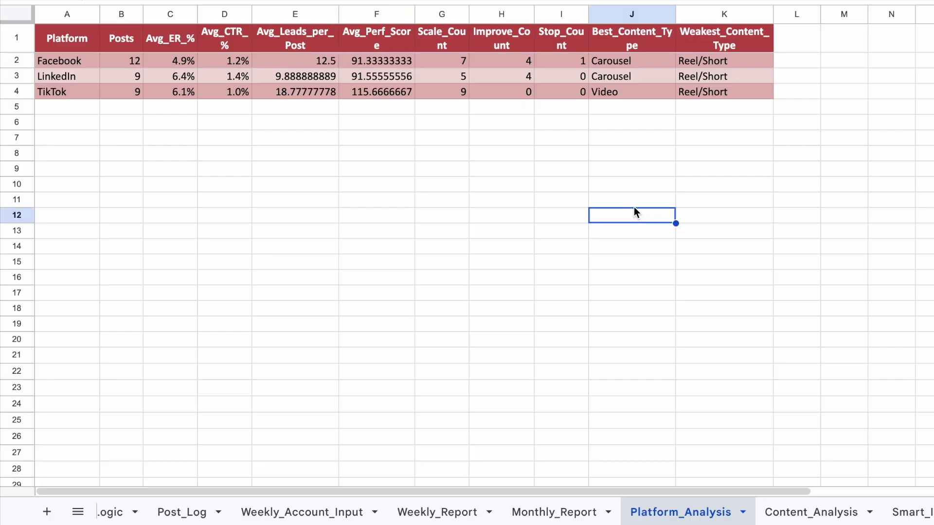
Examine Facebook's Scale_Count, Improve_Count and Stop_Count in turn
left_click(435, 60)
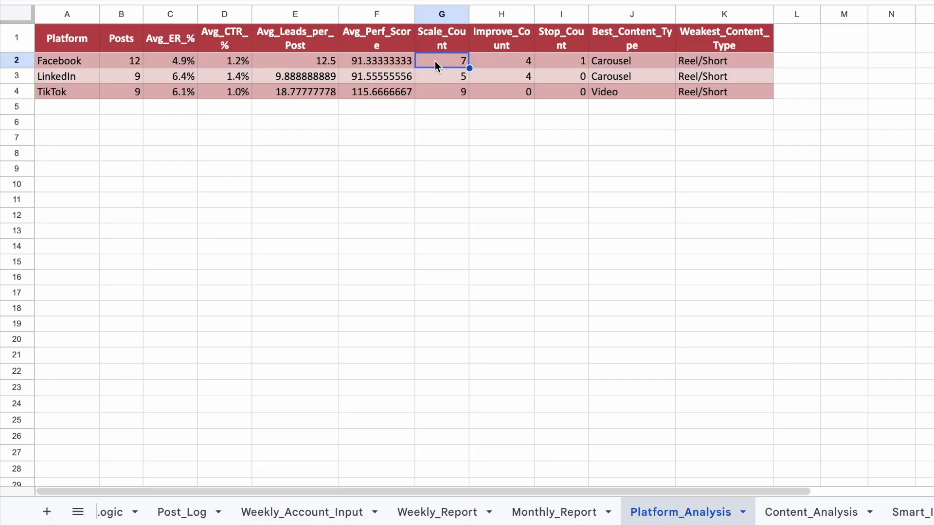
left_click(503, 60)
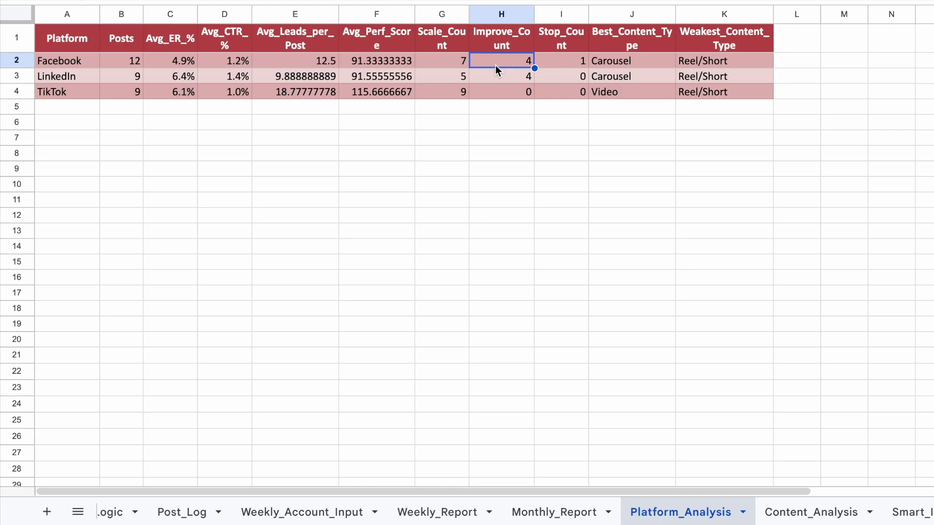
left_click(573, 61)
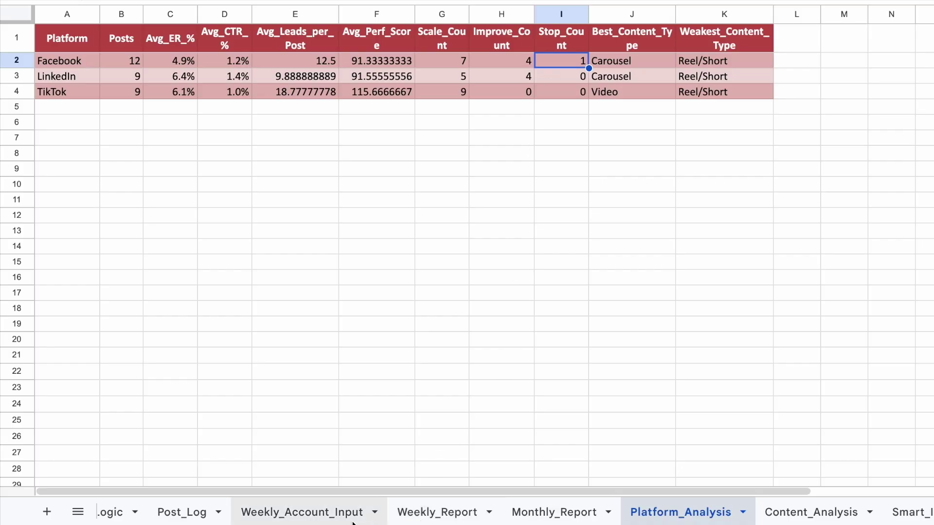
Locate the Stop entry in Post_Log's Decision column, select it in row 12, and return to Platform_Analysis
left_click(192, 520)
scroll(822, 289, "down", 5)
scroll(821, 289, "up", 6)
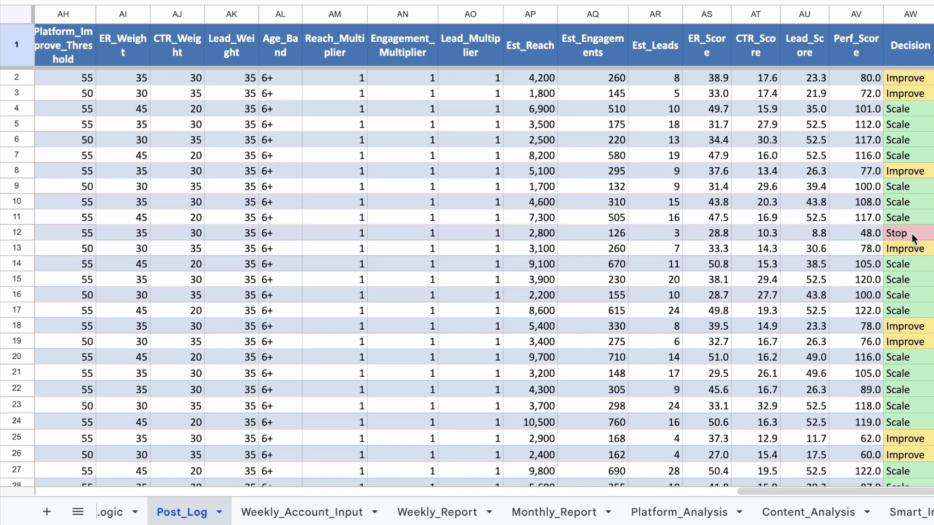
left_click(913, 238)
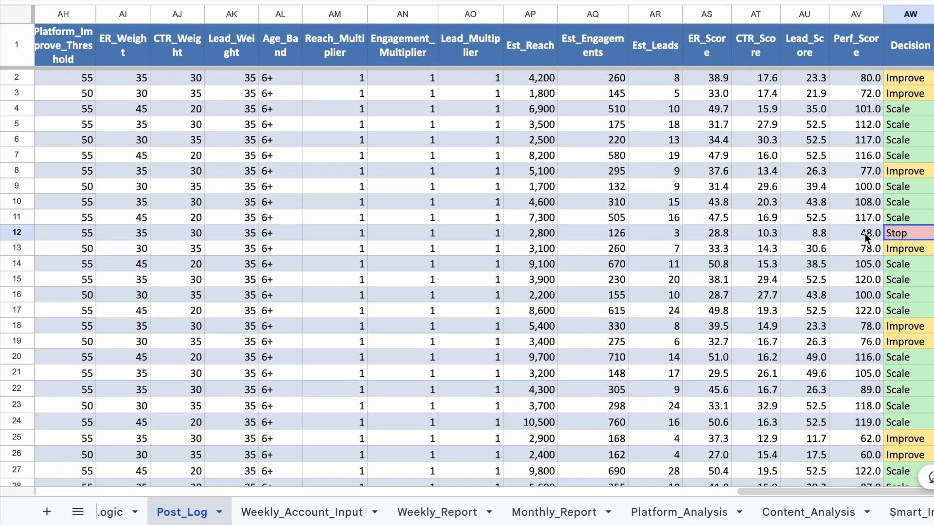
left_click(558, 517)
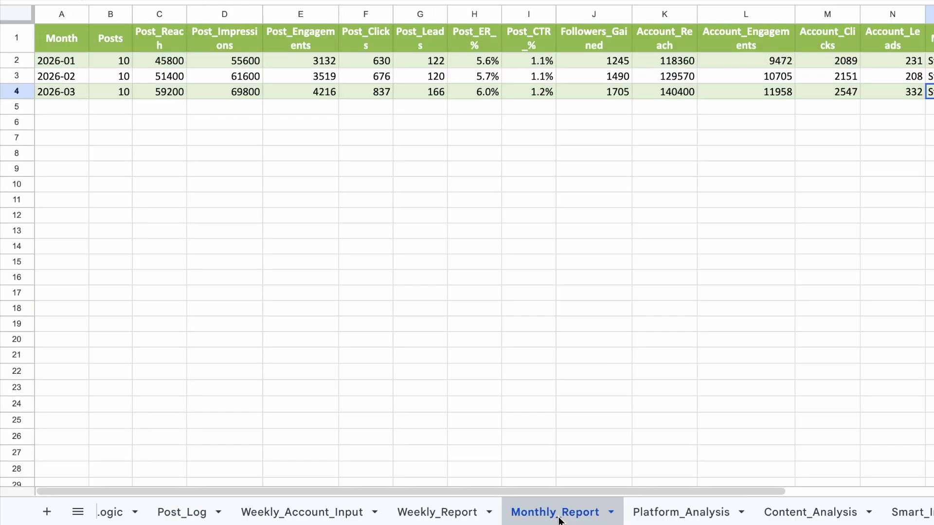
left_click(686, 512)
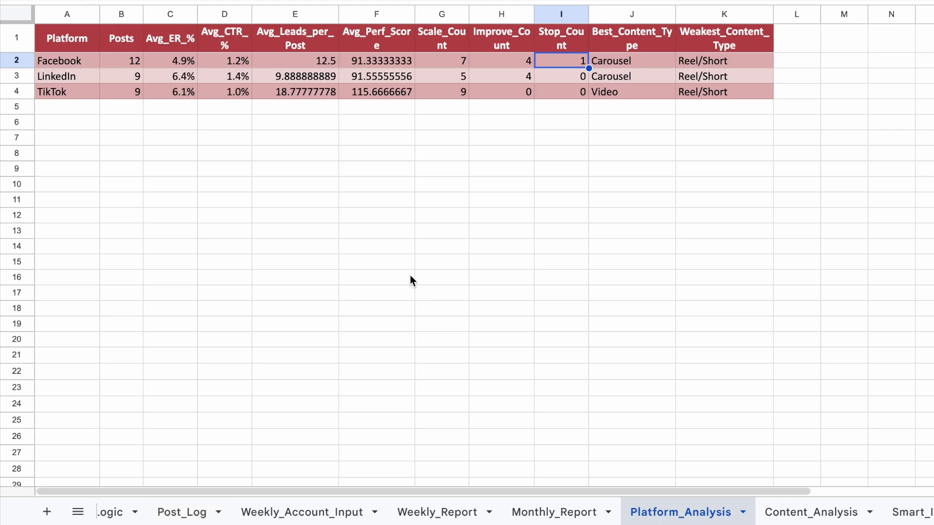
Compare Best_Content_Type and Weakest_Content_Type for Facebook, LinkedIn and TikTok, ending on TikTok's Best_Content_Type cell
left_click(636, 59)
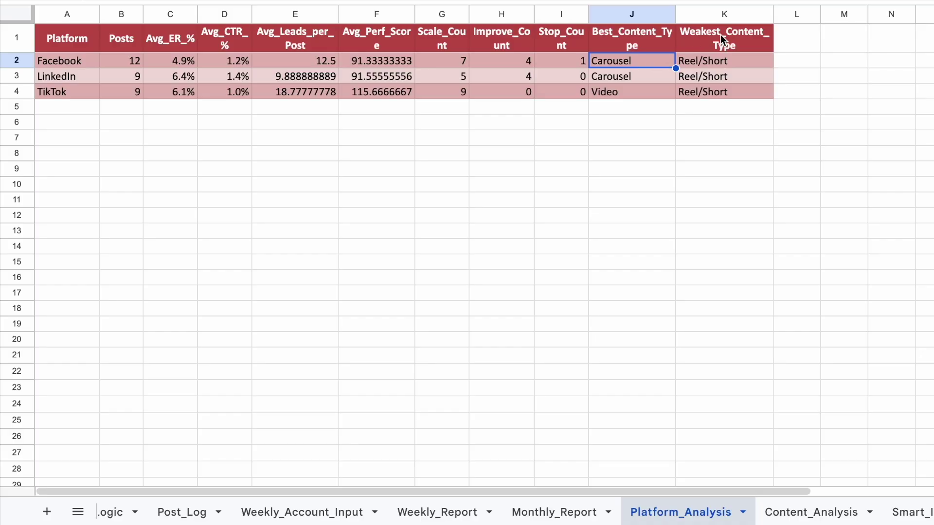
left_click(737, 59)
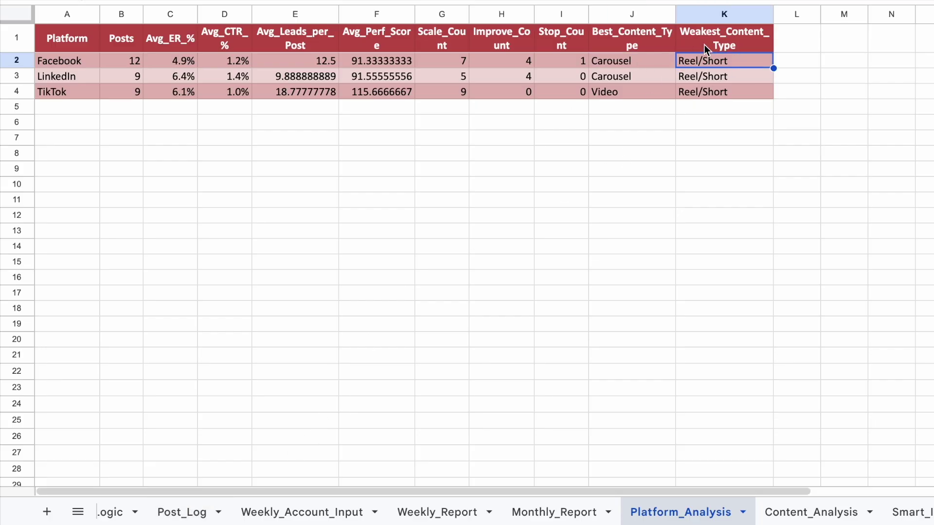
left_click(629, 79)
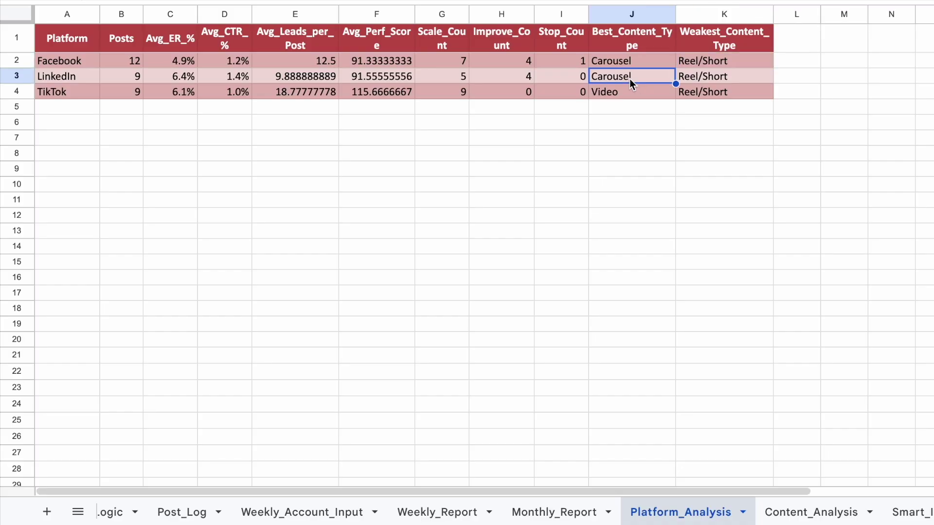
left_click(717, 80)
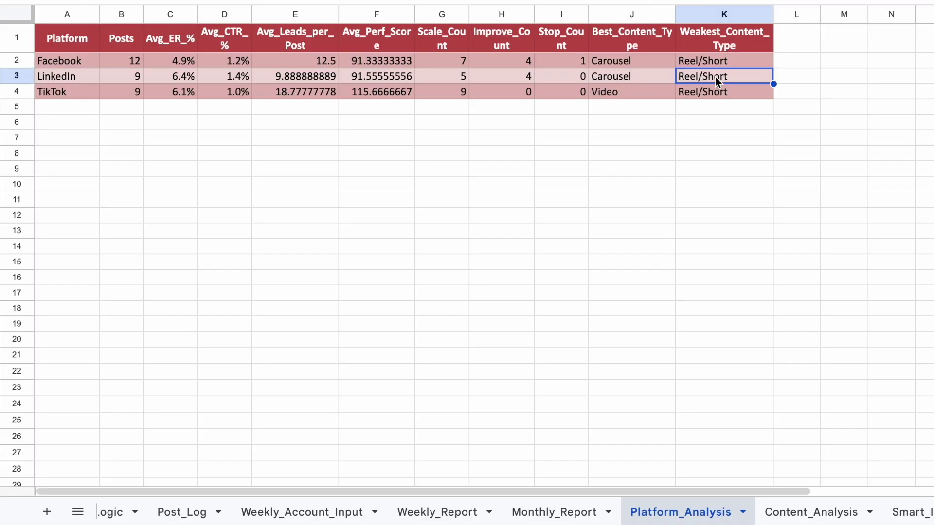
left_click(646, 94)
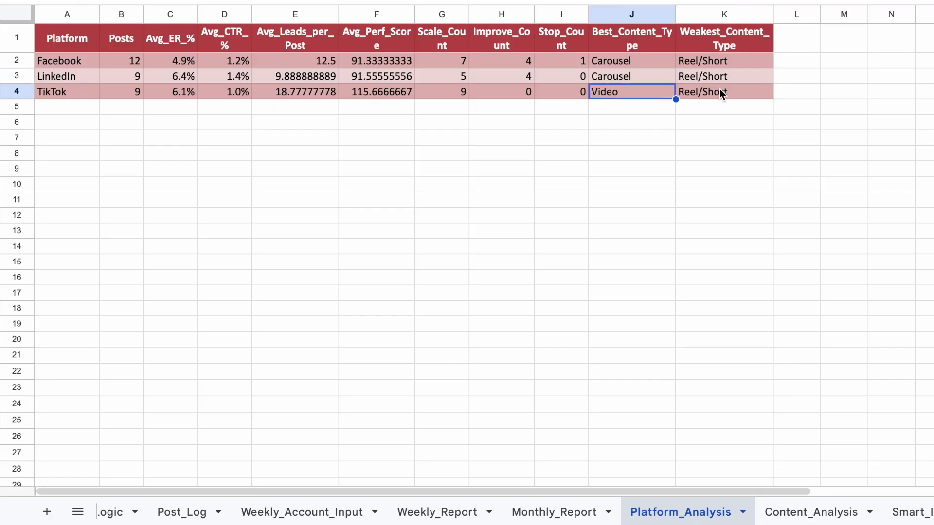
left_click(722, 95)
left_click(647, 112)
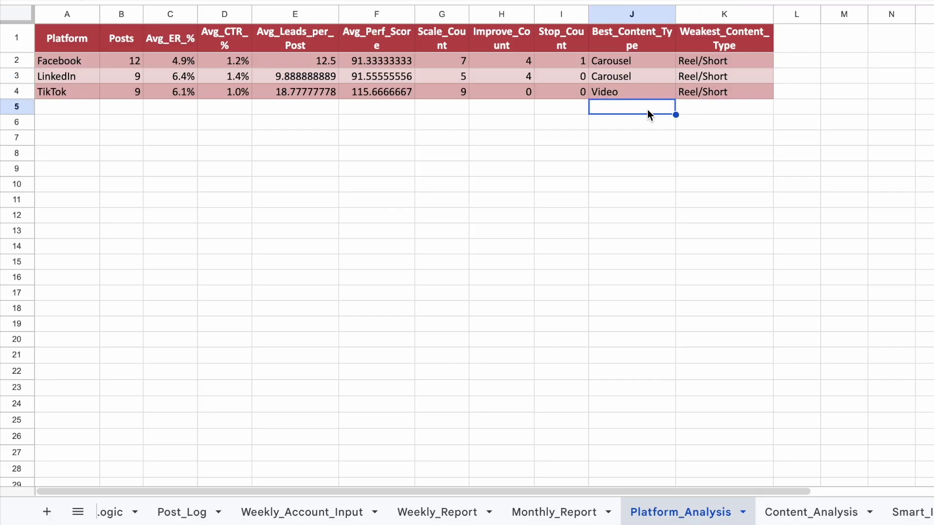
left_click(649, 135)
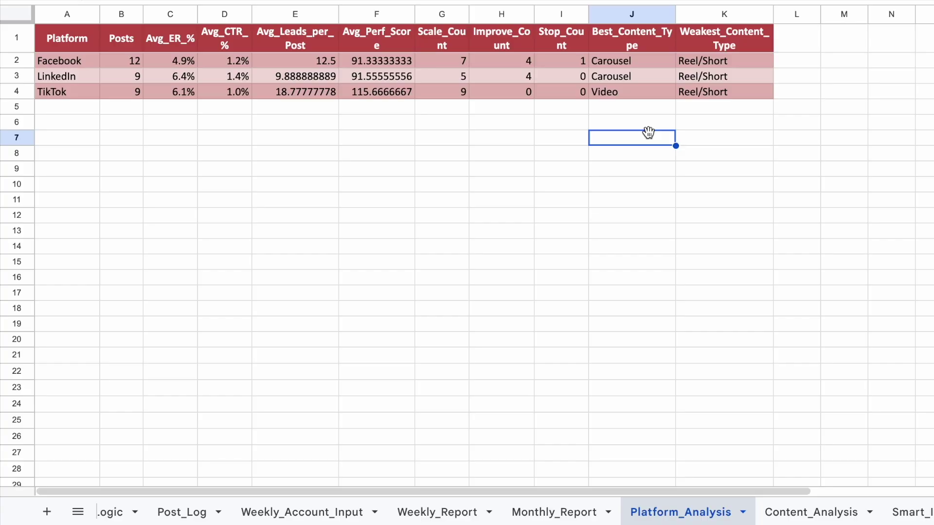
left_click(653, 94)
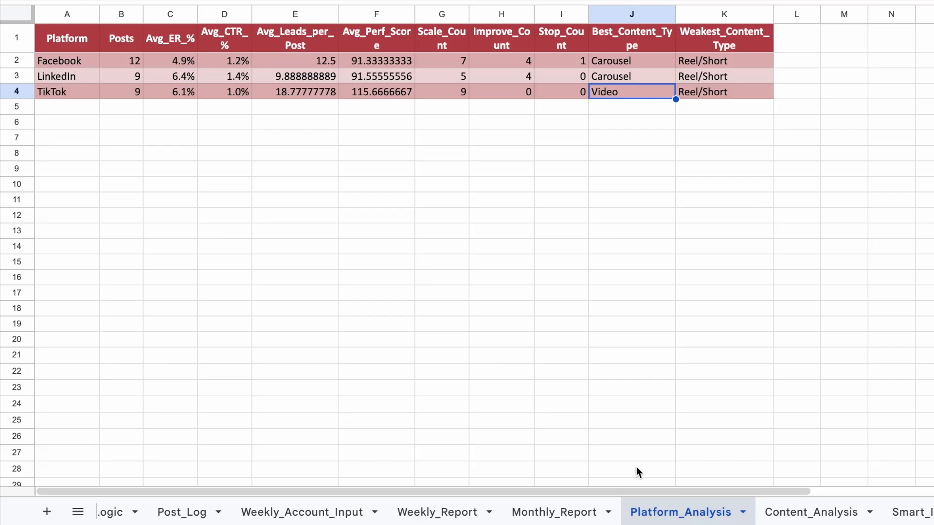
Open the Content_Analysis sheet and examine Facebook Static's Posts, Avg_ER_%, Avg_CTR_%, Avg_Leads and Avg_Score
left_click(821, 520)
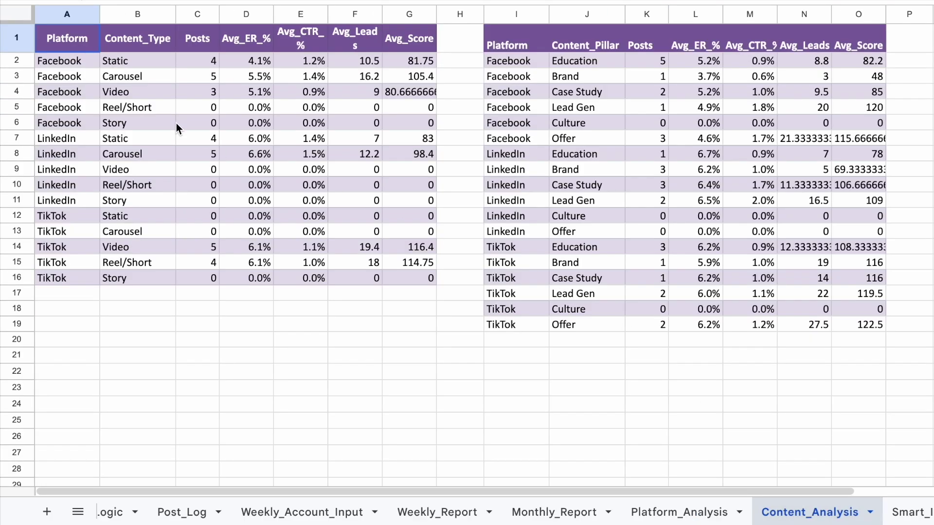
left_click(70, 63)
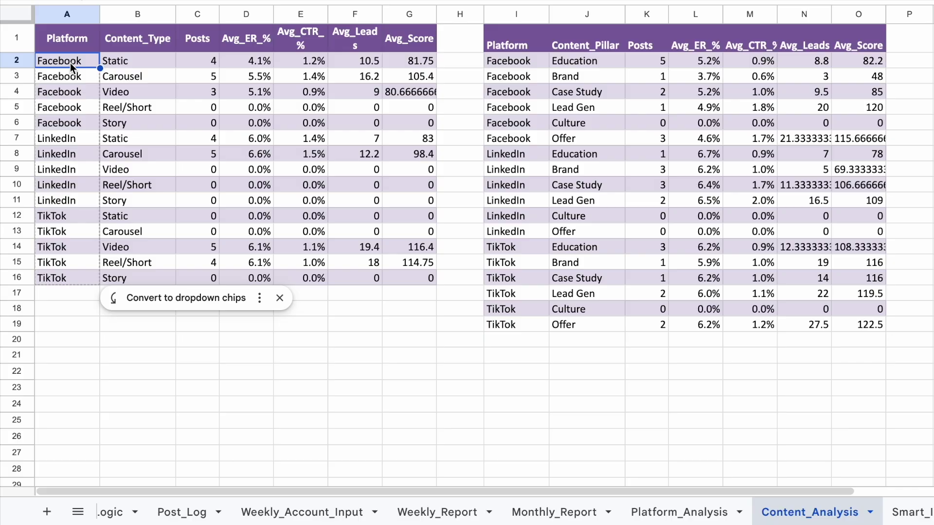
left_click(127, 60)
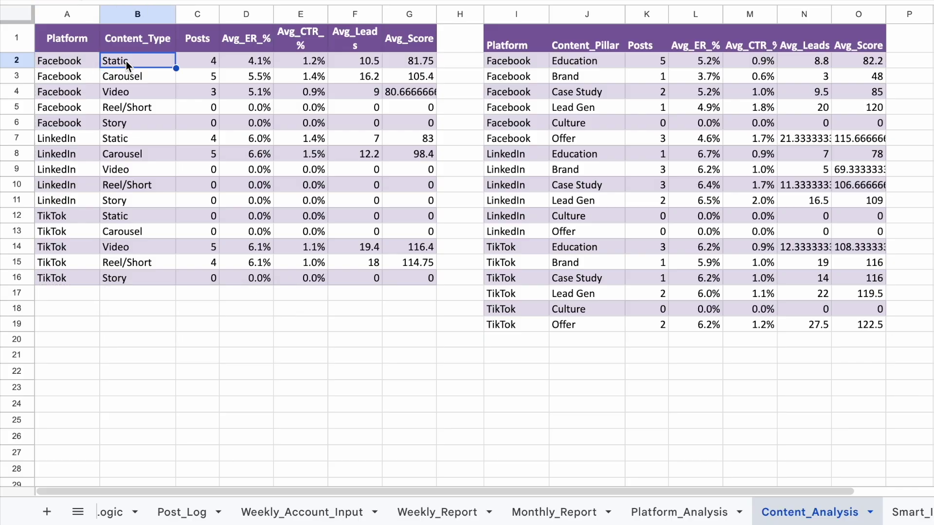
left_click(194, 61)
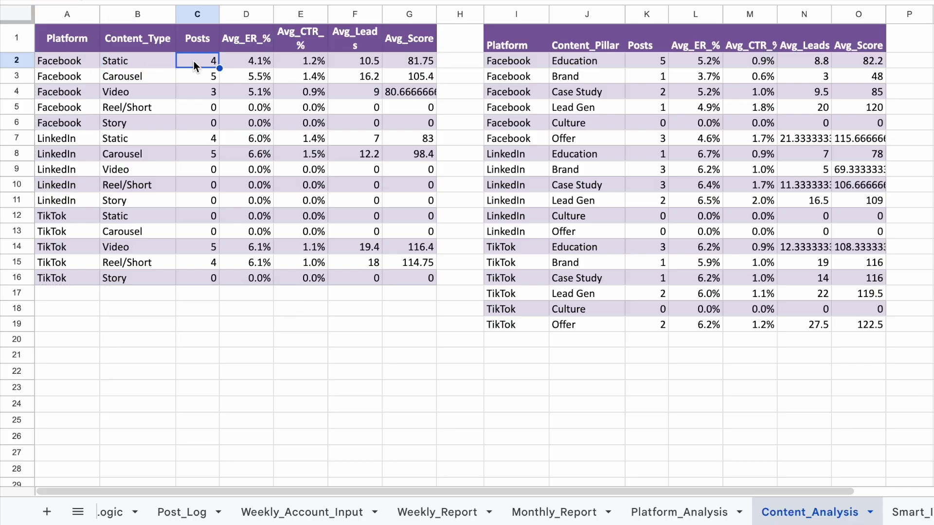
left_click(238, 60)
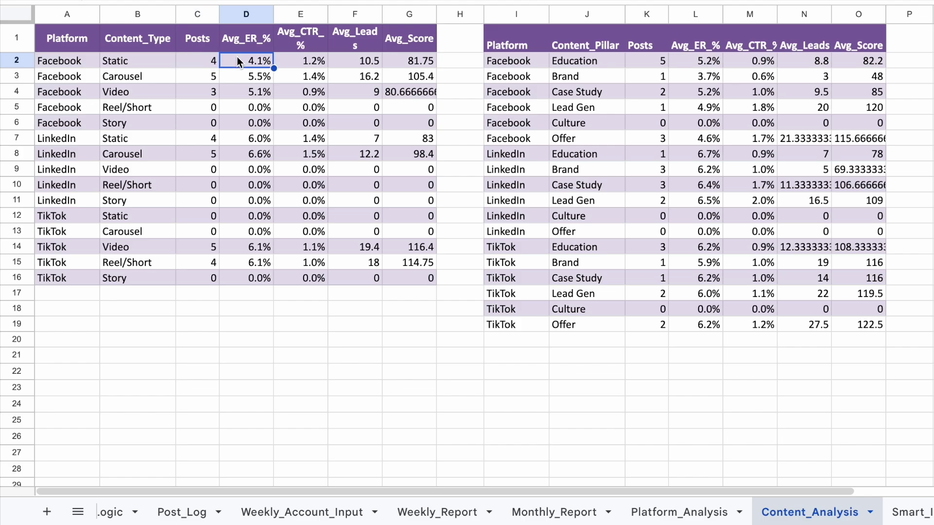
left_click(302, 66)
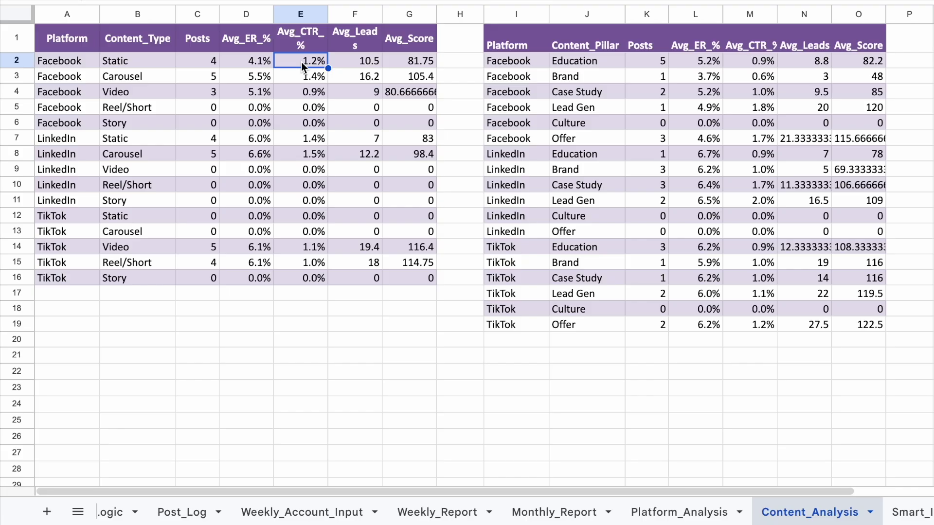
left_click(344, 63)
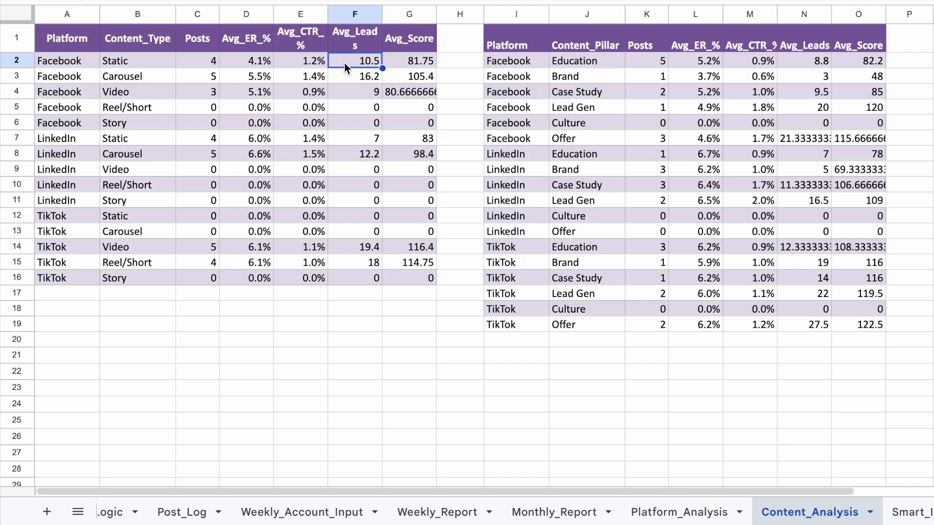
left_click(398, 57)
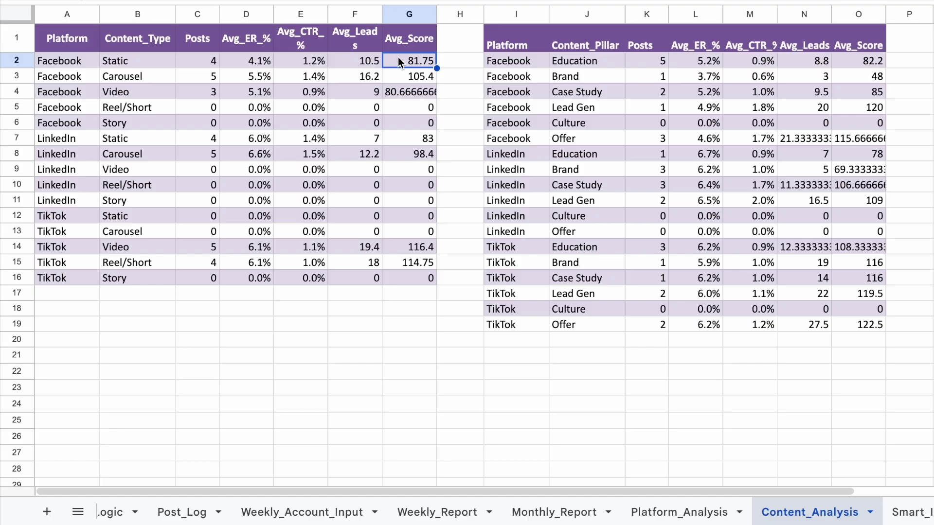
Review the Avg_Score column of the content type table, then check TikTok Video's score, Posts and Avg_Leads
left_click(408, 18)
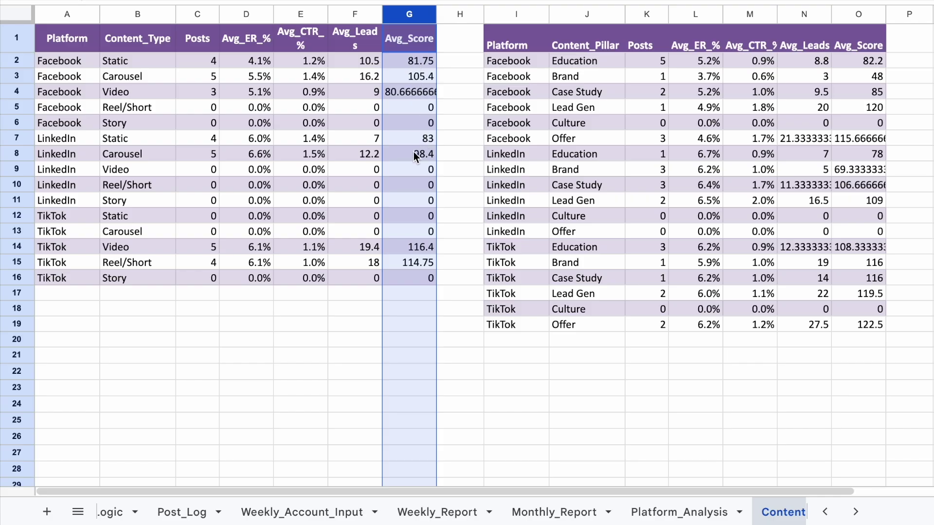
left_click(406, 247)
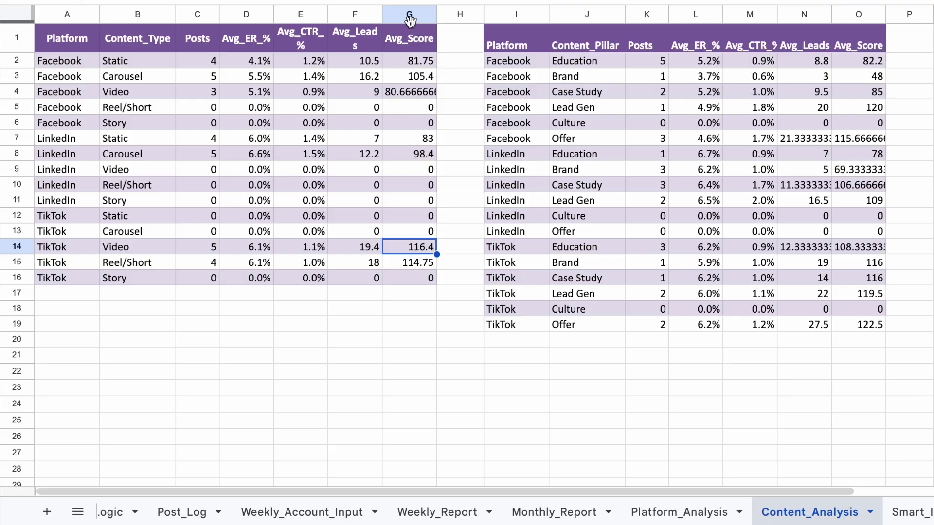
left_click(153, 246)
left_click(200, 245)
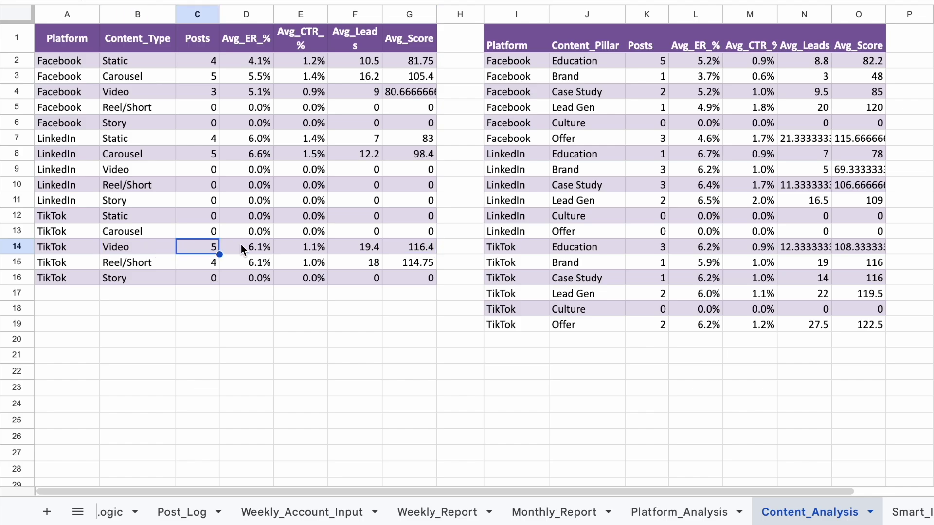
left_click(361, 248)
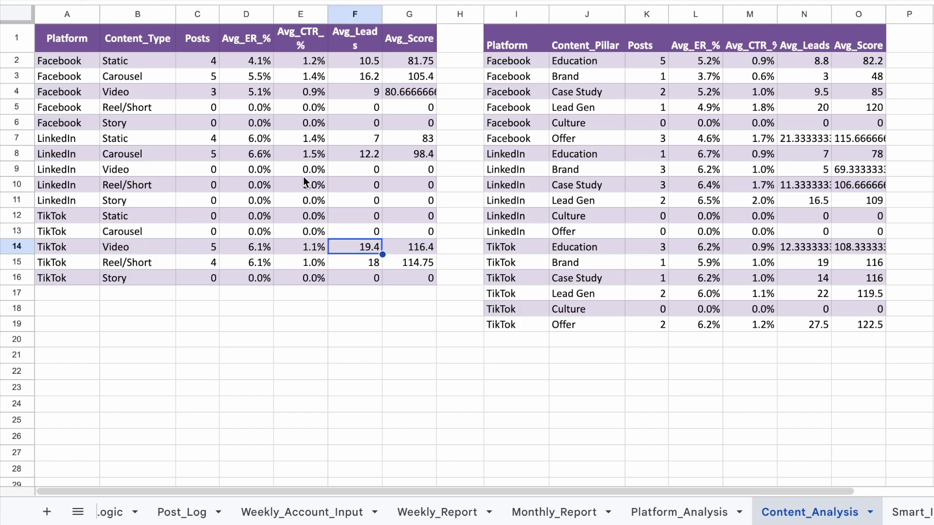
Compare the Content_Type column with the Content_Pillar table and examine that table's Avg_Score values, including LinkedIn's Case Study
left_click(150, 16)
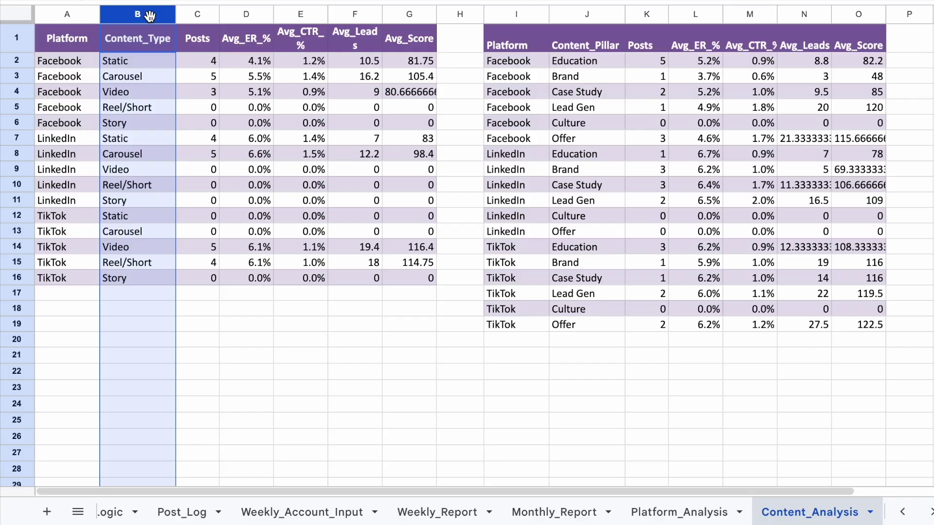
left_click(598, 44)
left_click(599, 16)
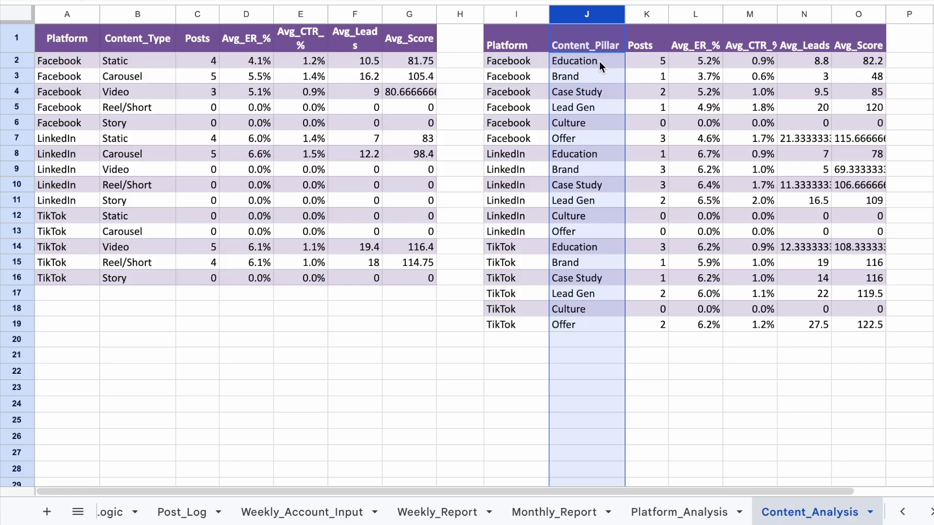
left_click(862, 47)
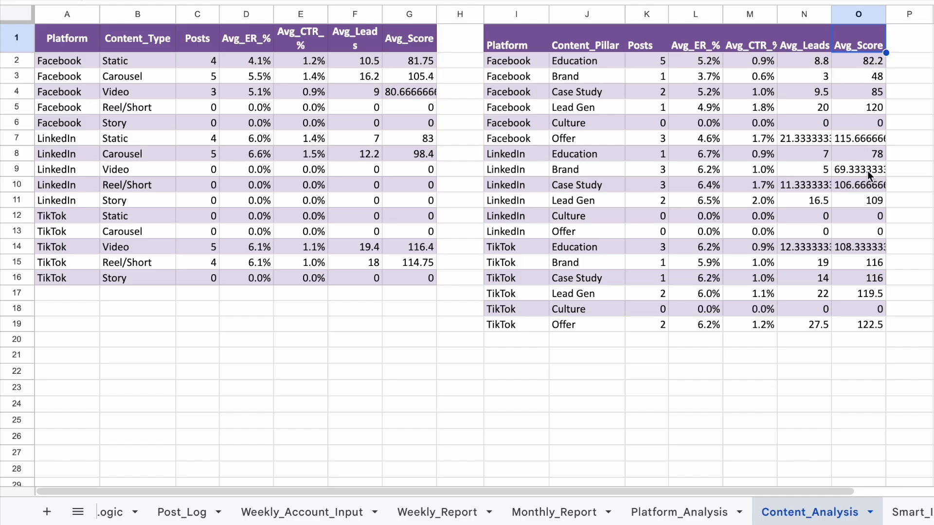
left_click(865, 188)
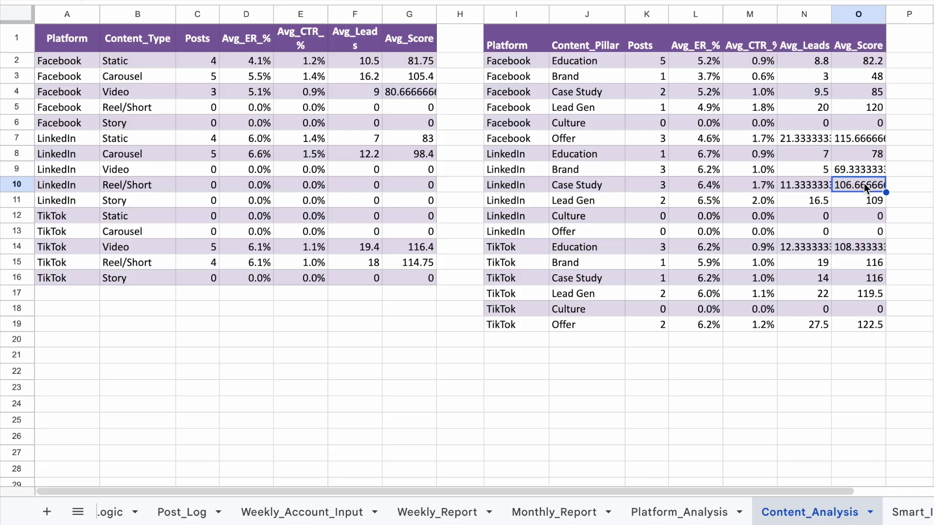
scroll(862, 294, "down", 1)
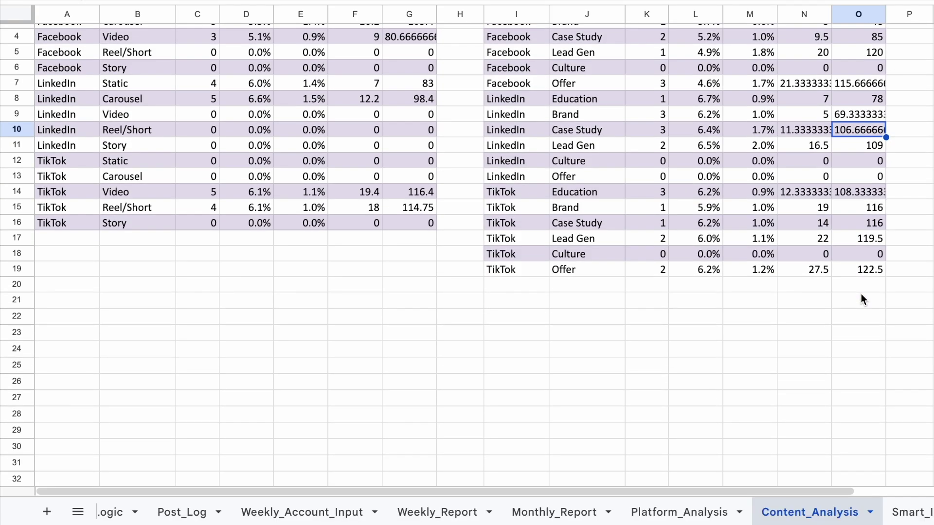
scroll(740, 304, "up", 1)
left_click(592, 34)
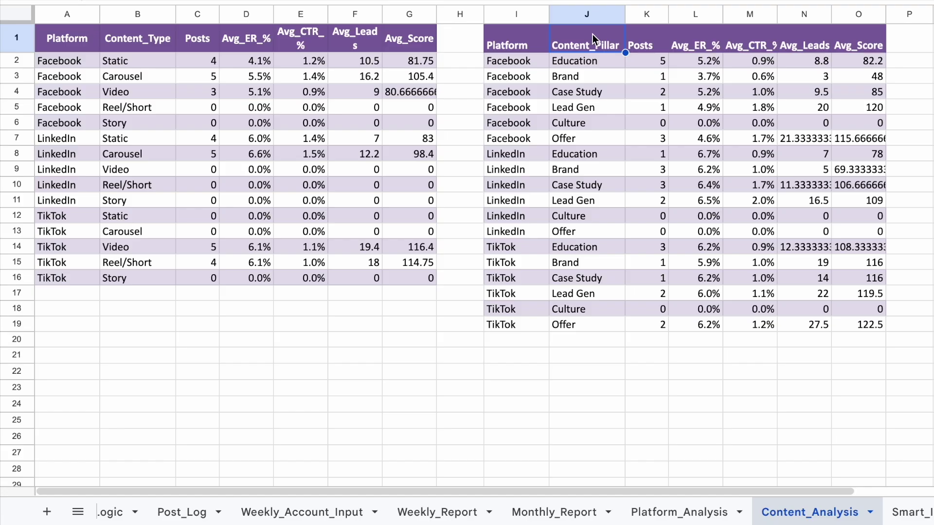
Open the Smart_Insights sheet and wrap the text of its title in cell A1
scroll(793, 510, "down", 5)
scroll(791, 510, "down", 2)
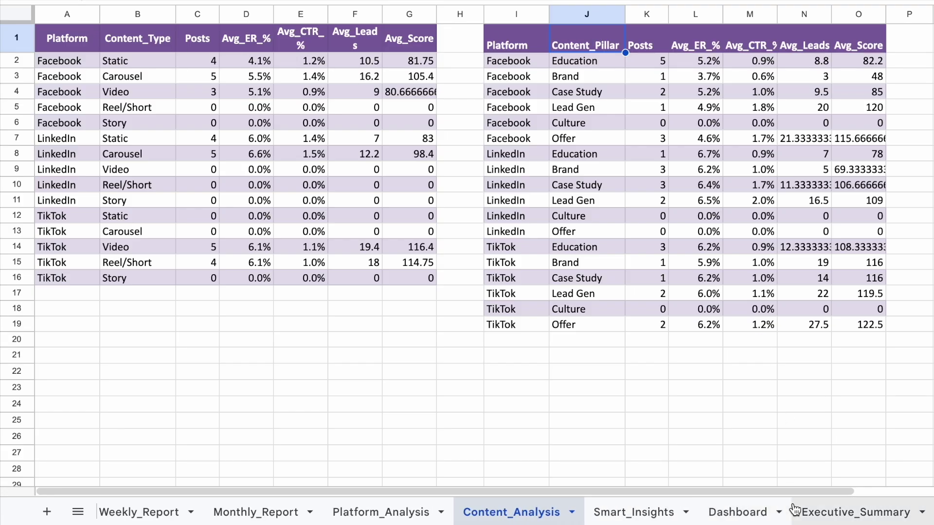
left_click(632, 512)
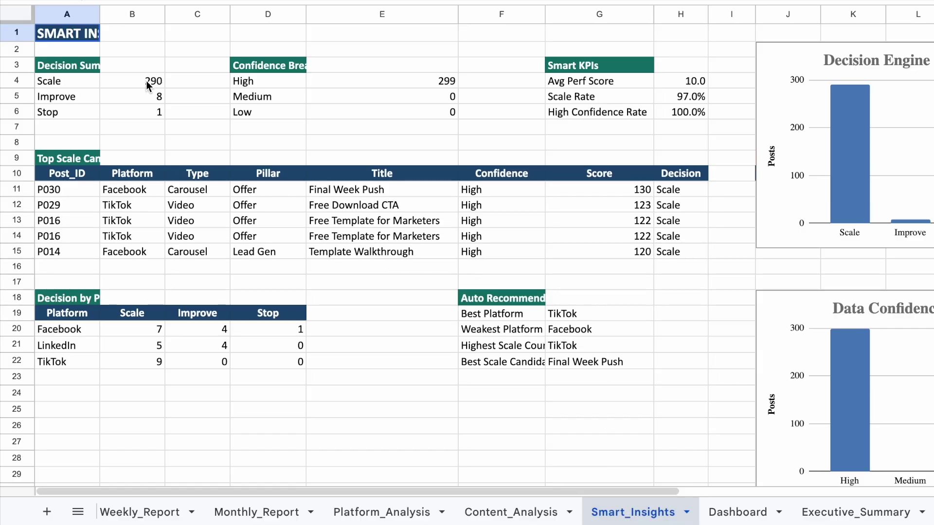
left_click(82, 34)
left_click(772, 0)
left_click(803, 1)
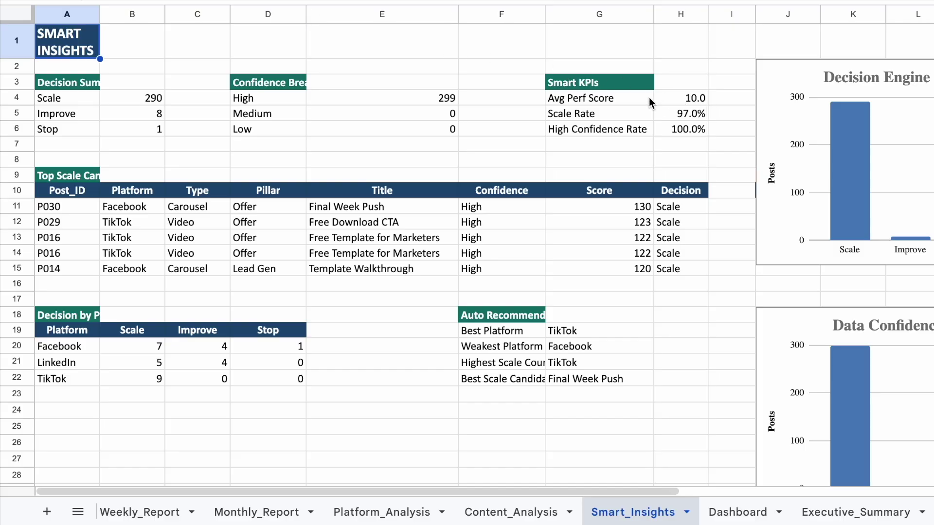
Examine the Scale, Improve and Stop counts in the decision summary of Smart_Insights
scroll(643, 196, "down", 1)
scroll(644, 196, "up", 1)
left_click(90, 84)
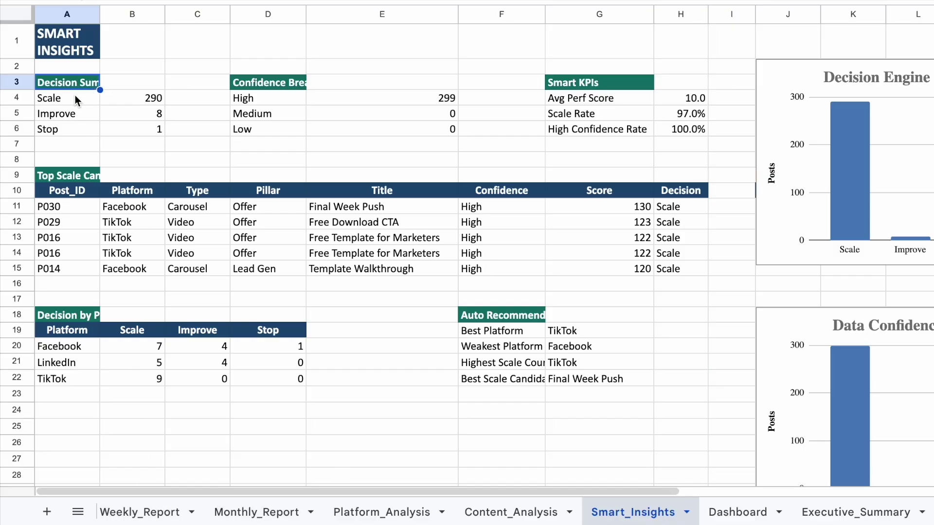
left_click(75, 97)
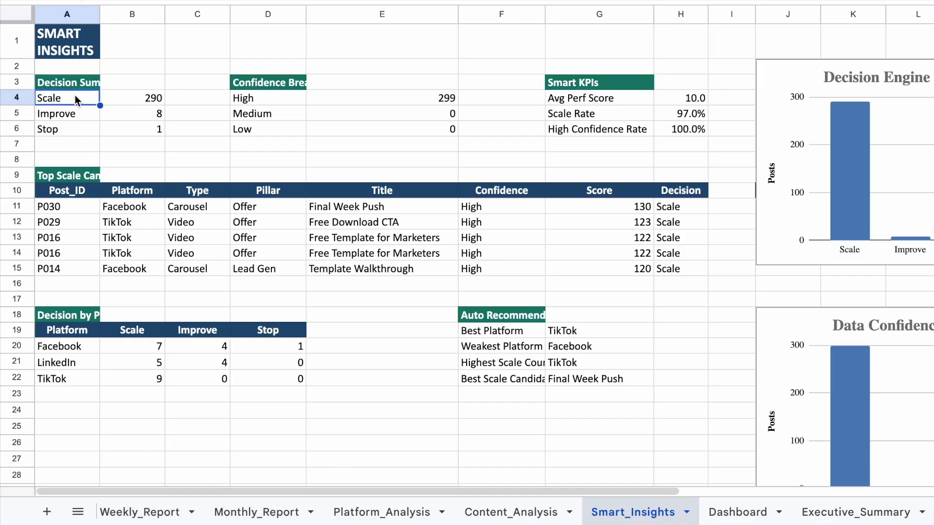
left_click(147, 98)
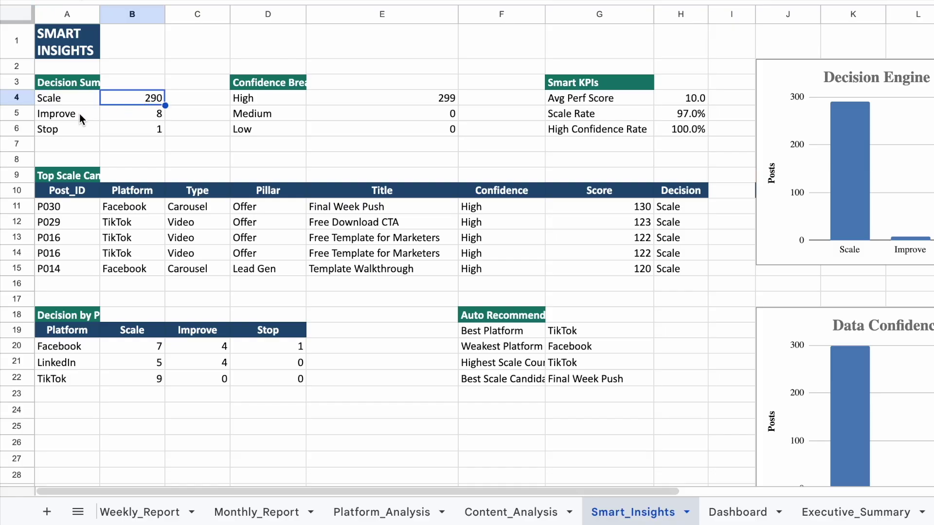
left_click(77, 115)
left_click(151, 113)
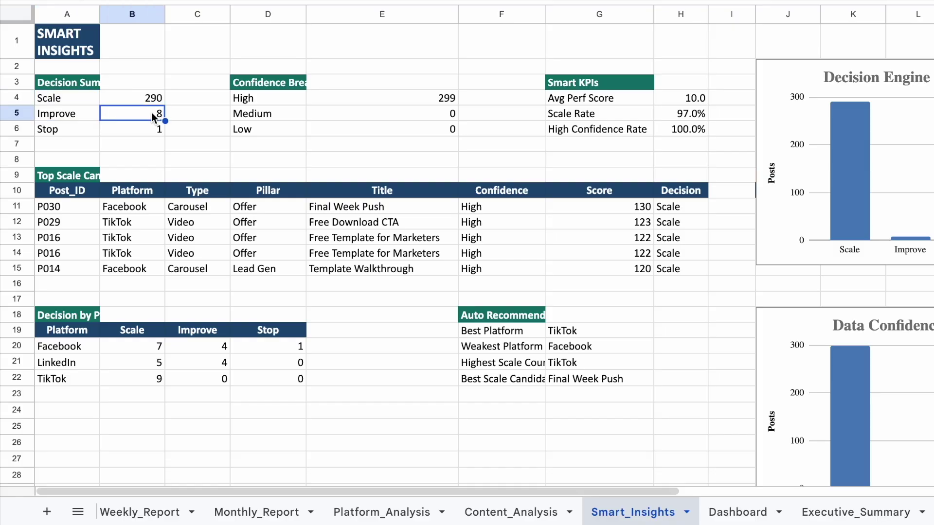
left_click(83, 125)
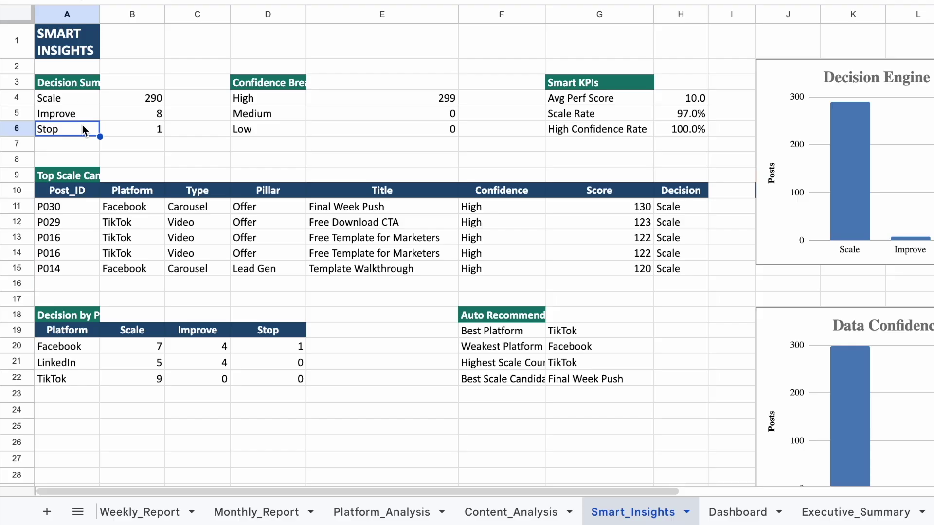
left_click(145, 131)
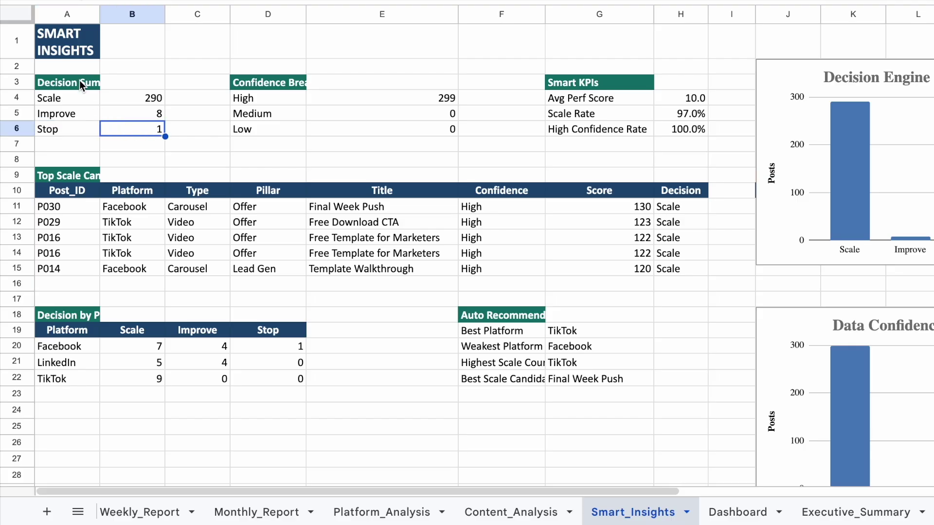
Widen column D slightly and wrap the Confidence Breakdown heading in cell D3
left_click(281, 79)
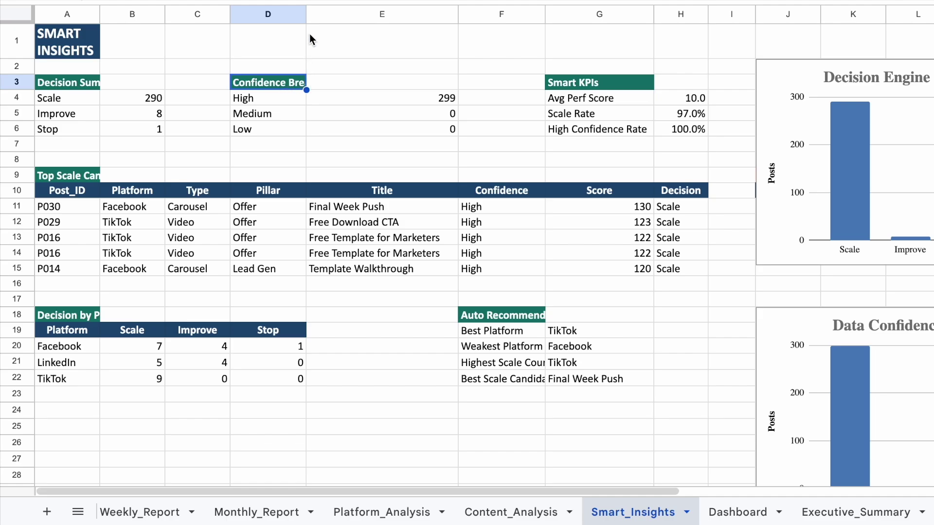
left_click_drag(306, 18, 328, 18)
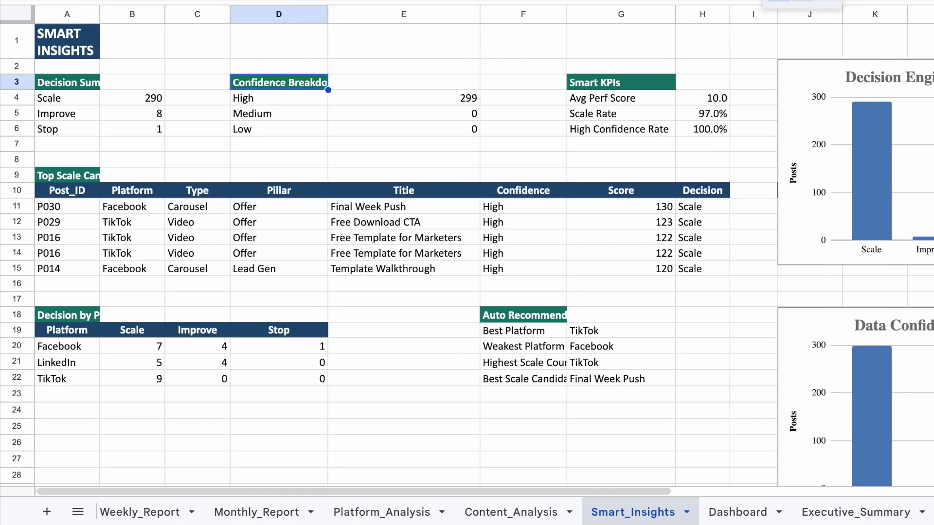
left_click(802, 1)
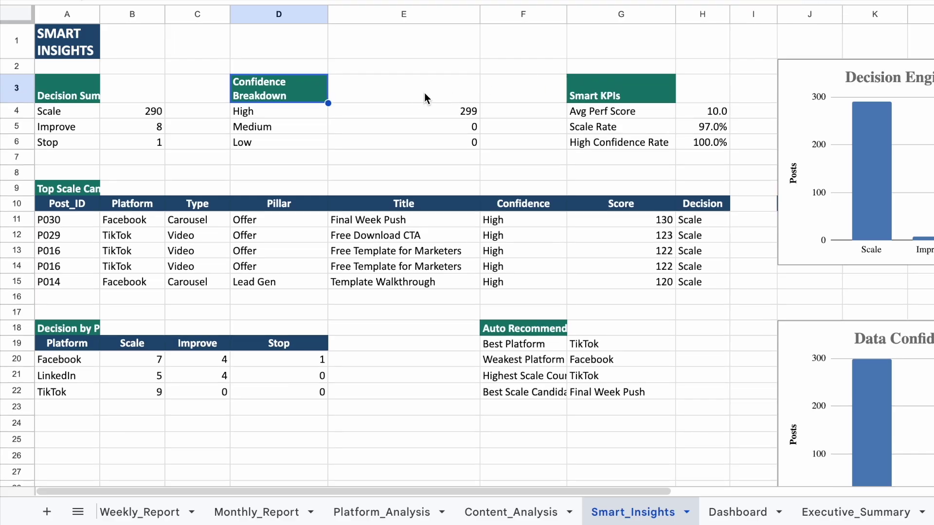
Examine the High, Low and Medium counts under Confidence Breakdown
left_click(289, 118)
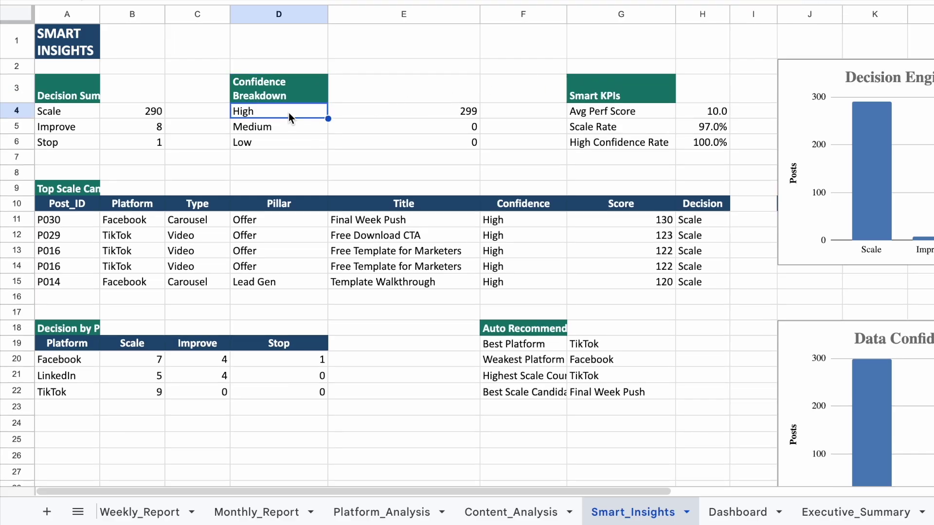
left_click(384, 114)
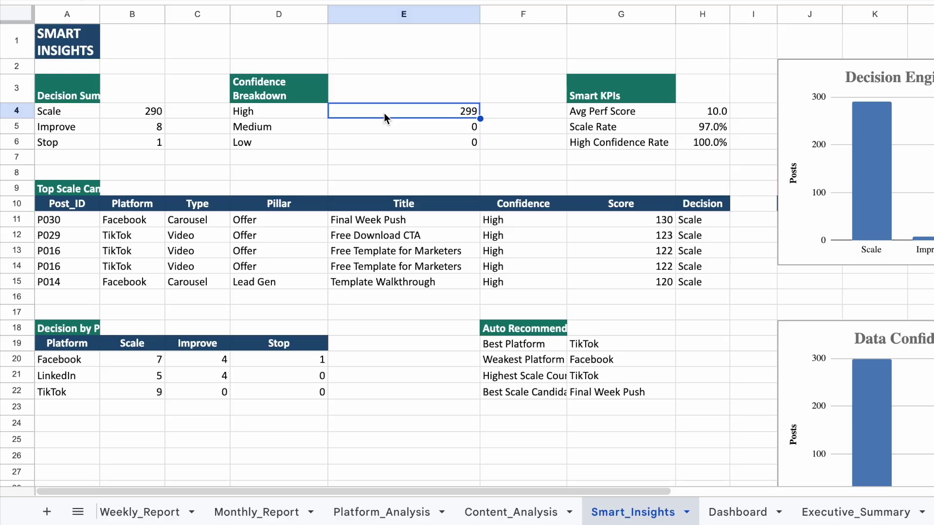
left_click(423, 137)
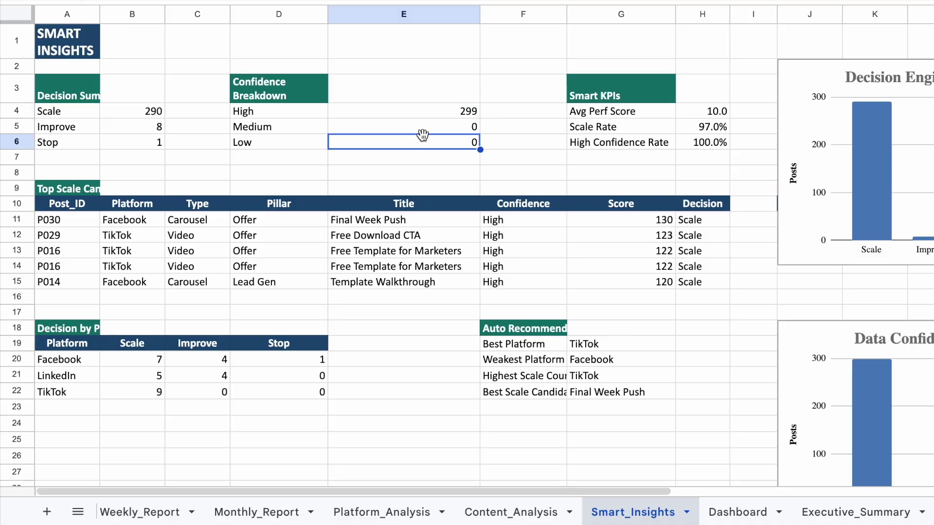
left_click(448, 129)
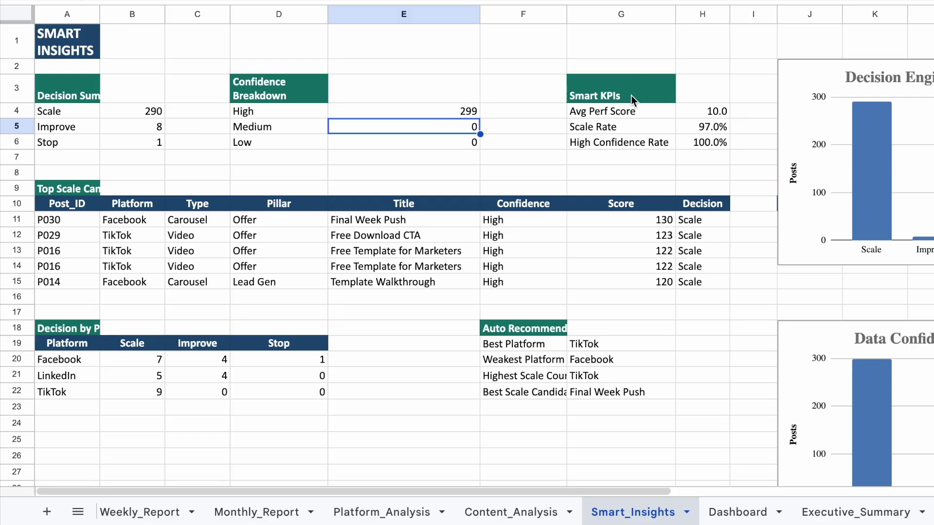
scroll(631, 96, "right", 2)
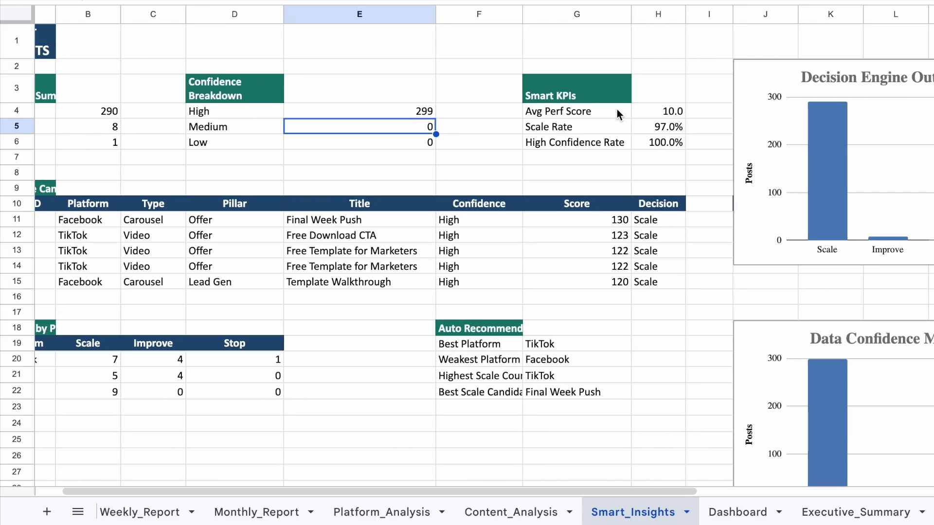
Examine the Avg Perf Score, Scale Rate and High Confidence Rate values under Smart KPIs
left_click(612, 112)
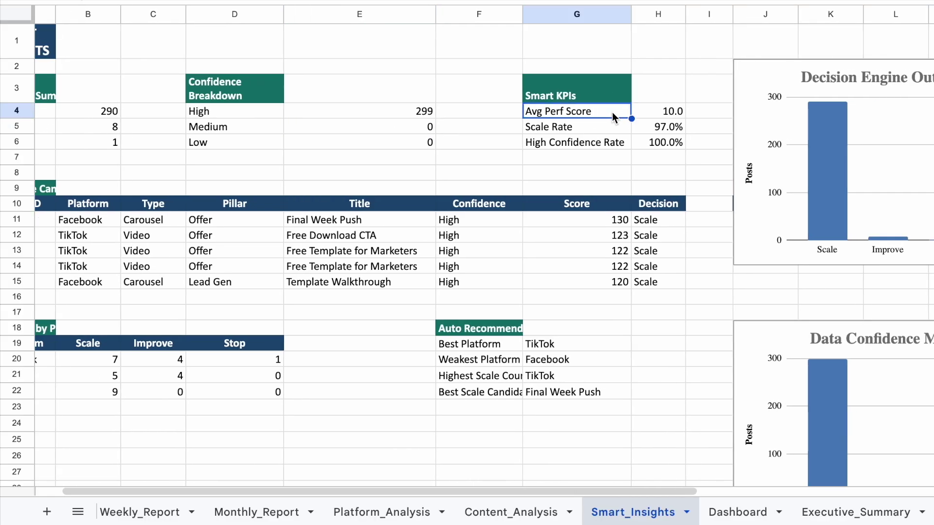
left_click(670, 113)
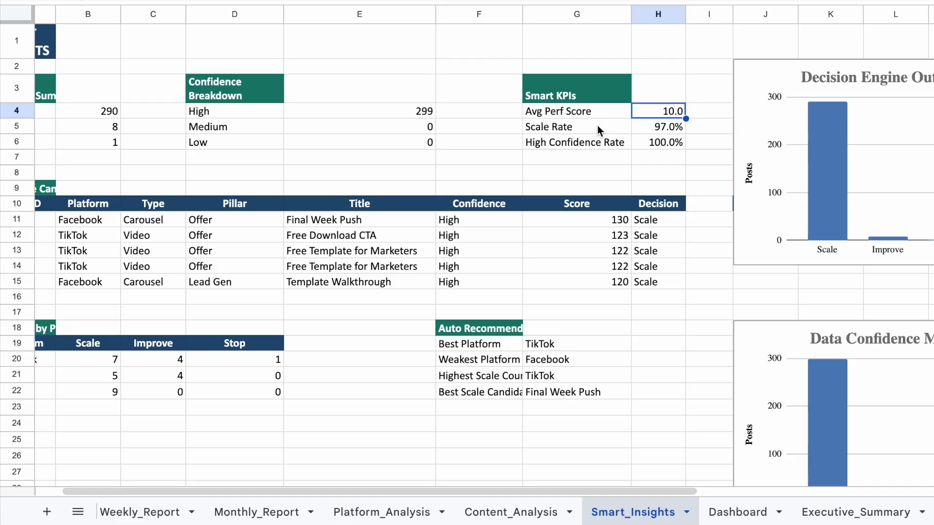
left_click(599, 112)
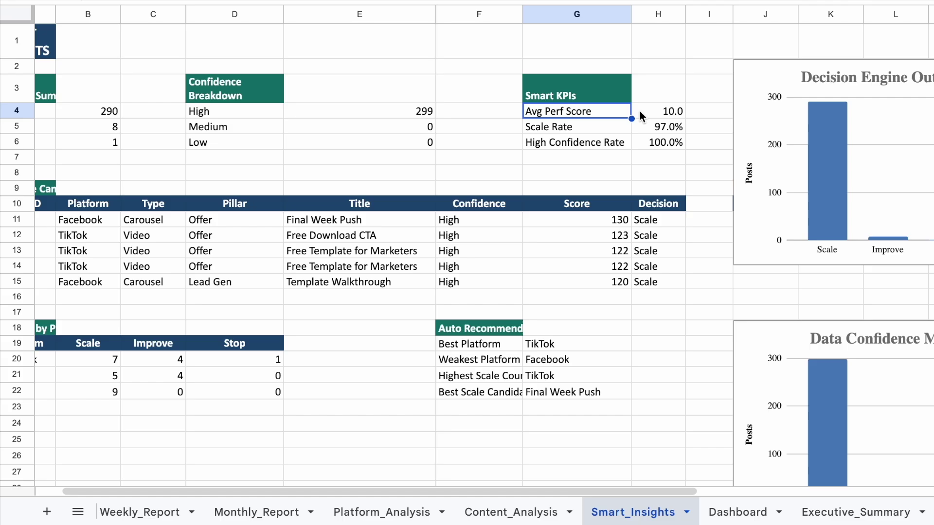
left_click(640, 111)
left_click(598, 126)
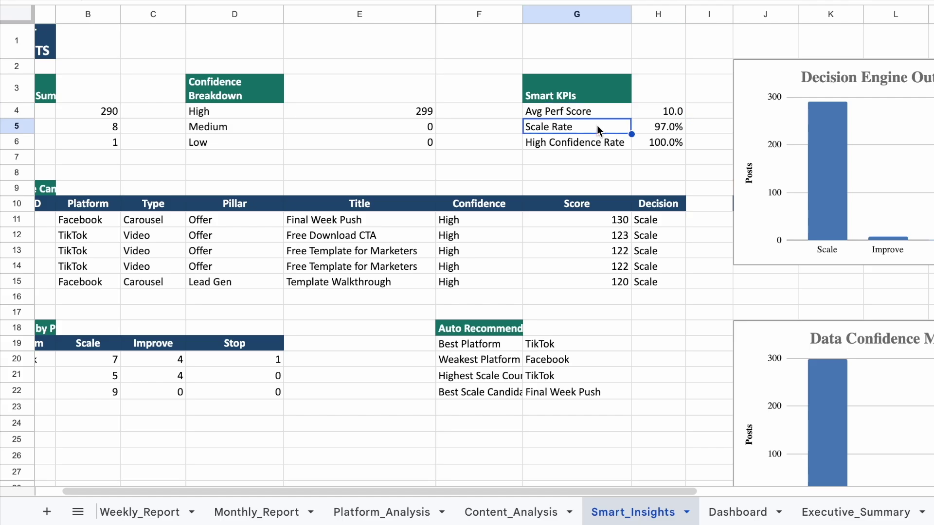
left_click(655, 130)
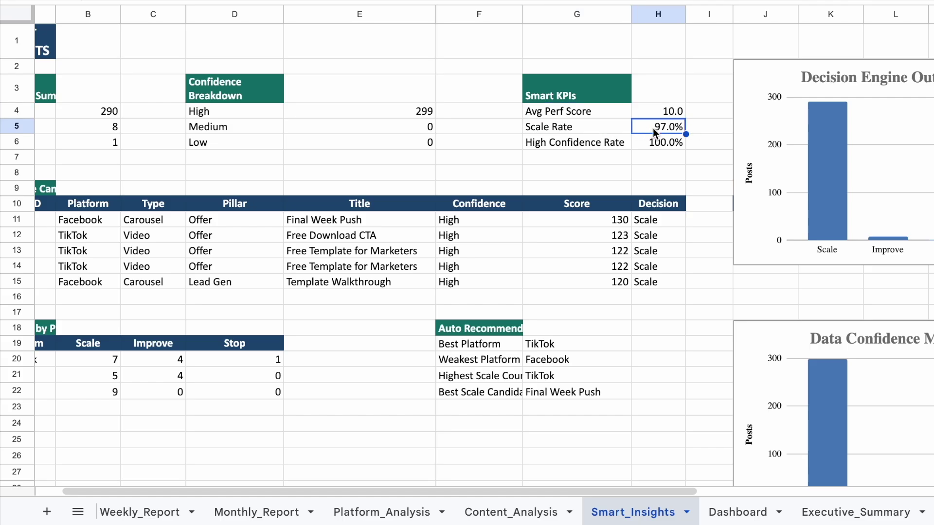
left_click(608, 142)
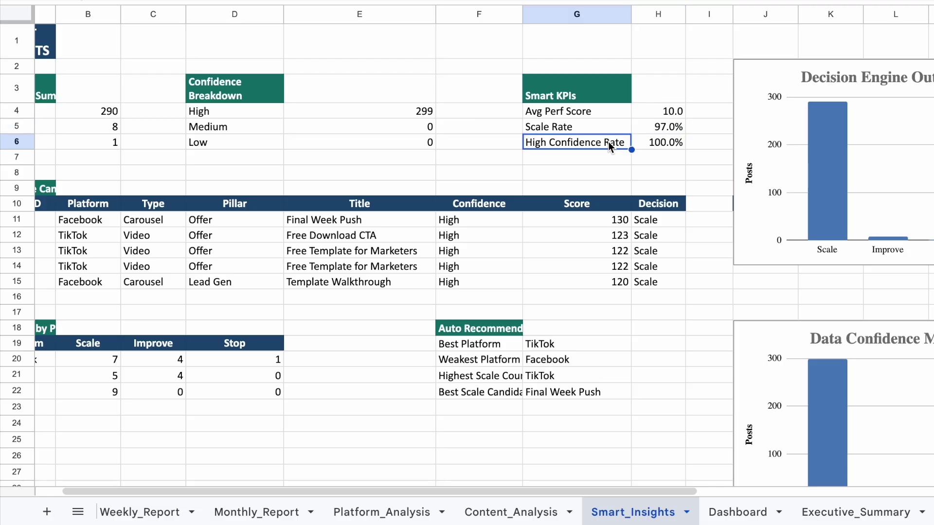
left_click(655, 144)
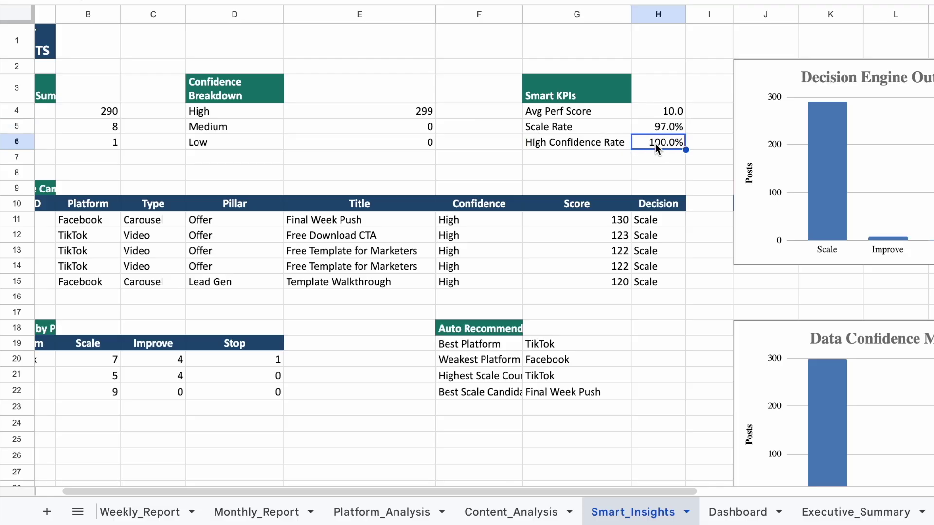
scroll(656, 144, "left", 2)
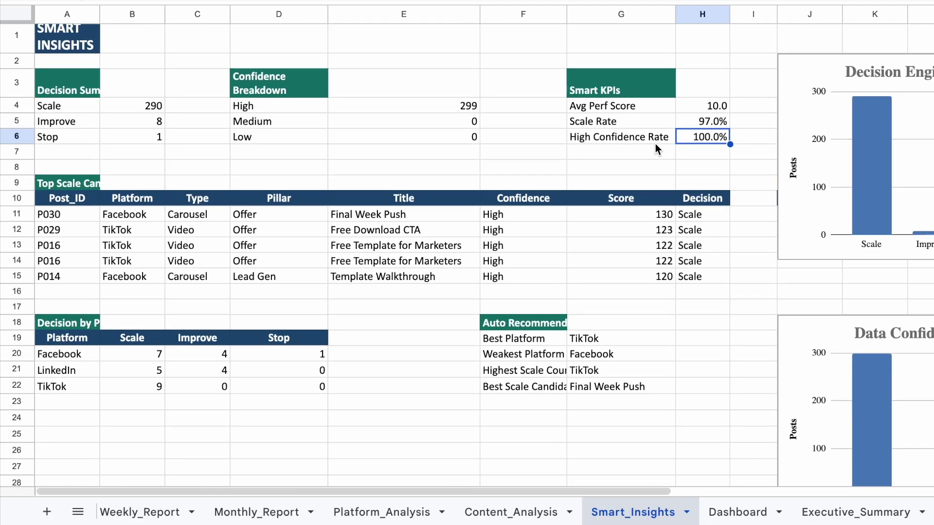
scroll(612, 130, "down", 1)
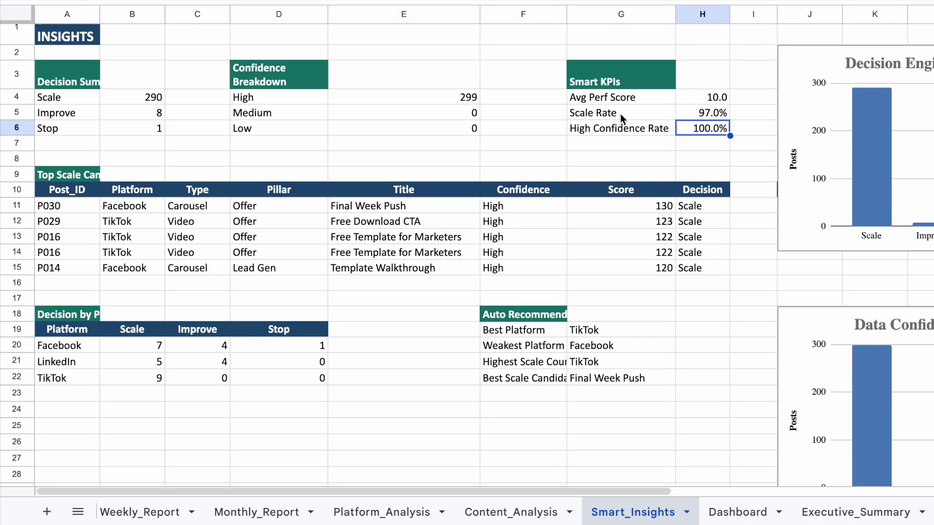
left_click(637, 112)
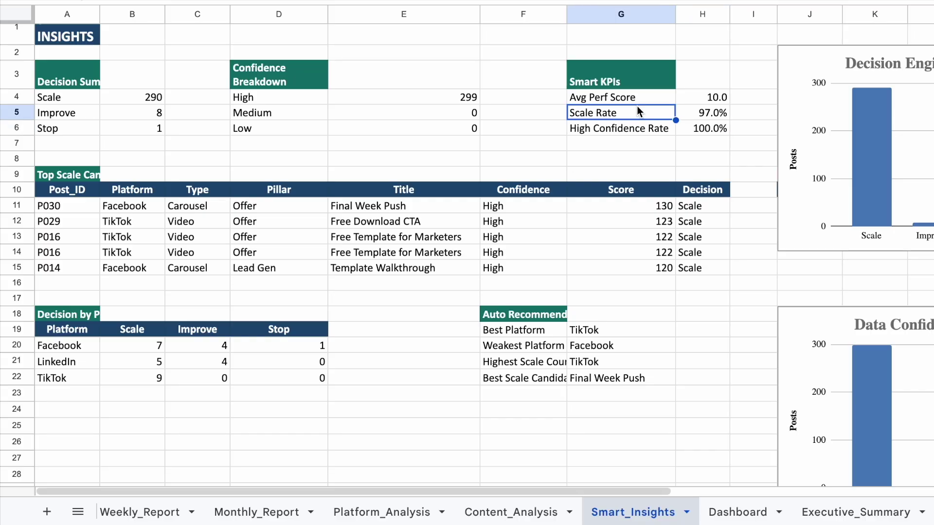
left_click(637, 97)
left_click(705, 102)
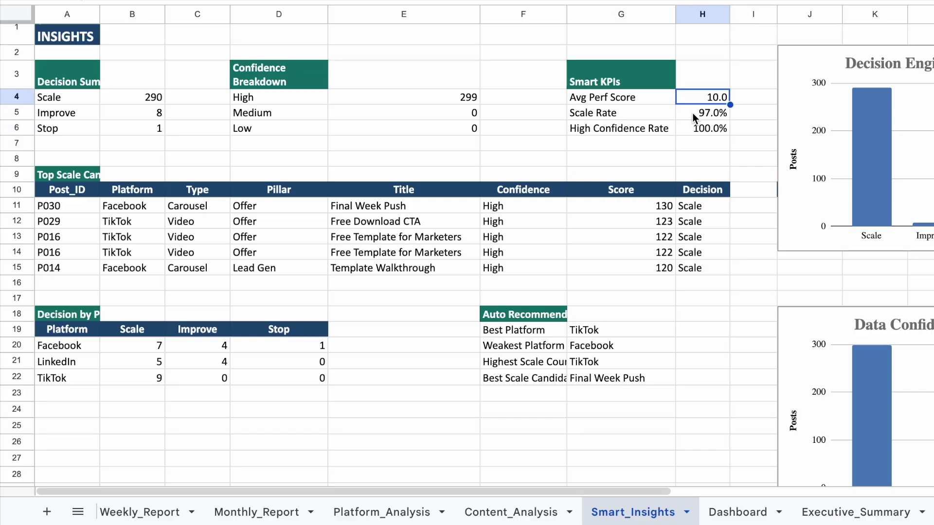
left_click(693, 116)
left_click(693, 125)
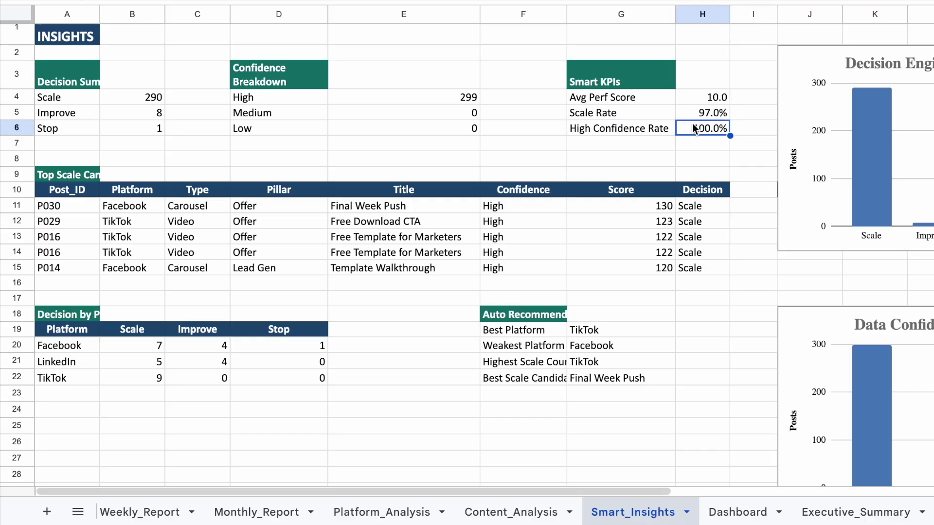
left_click(643, 125)
left_click(638, 115)
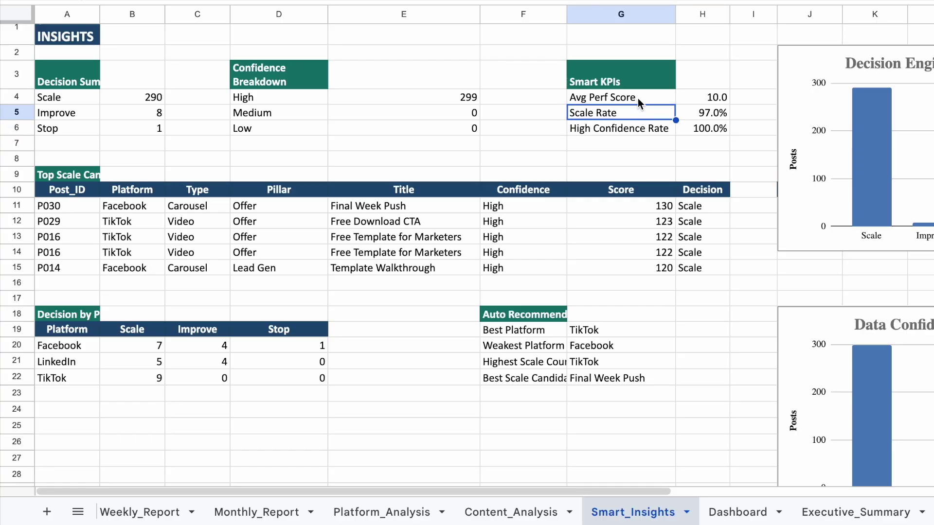
left_click(638, 99)
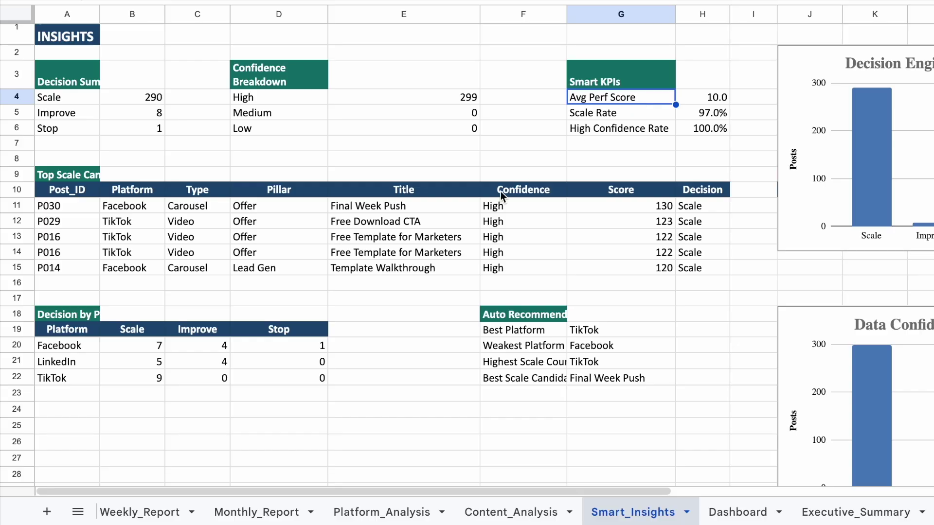
Examine the first post under Top Scale Candidates across row 11, from its Post_ID and platform through to its score and decision
left_click(75, 174)
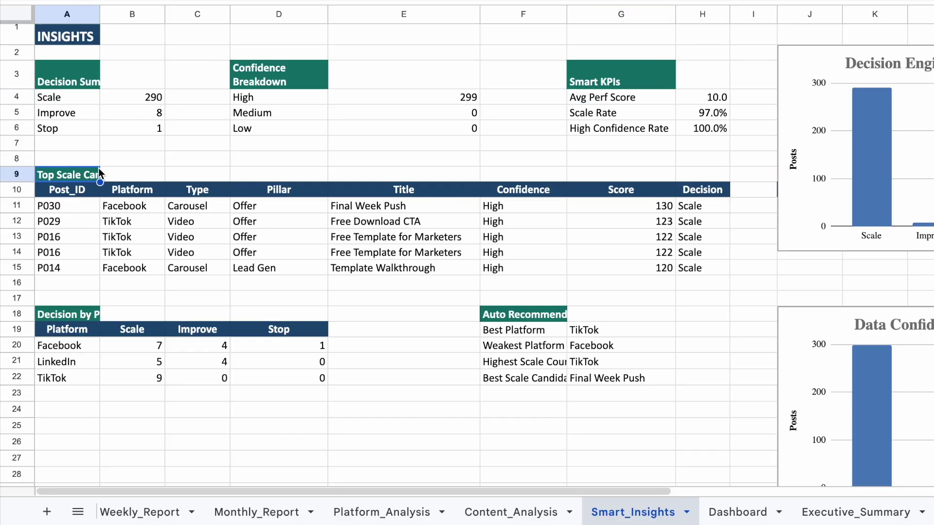
left_click(73, 205)
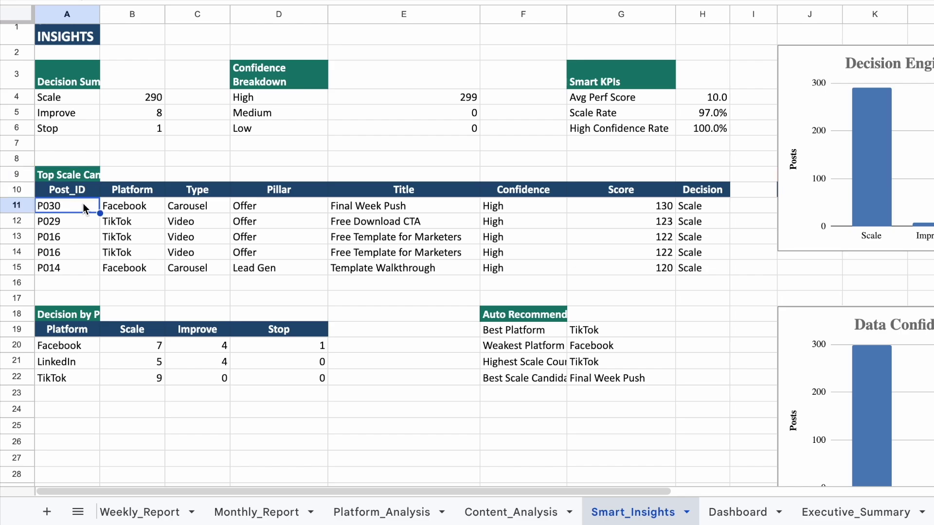
left_click(132, 210)
left_click(78, 209)
left_click(136, 209)
left_click(195, 206)
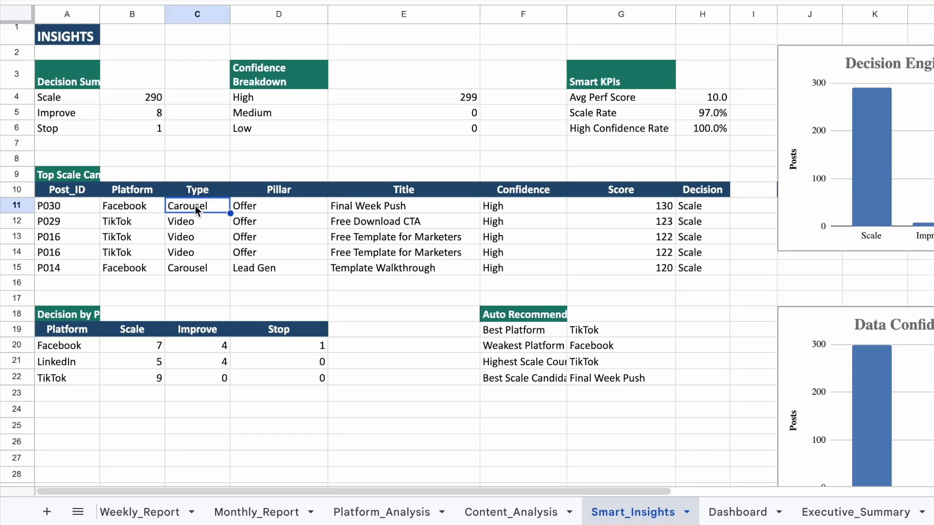
left_click(261, 206)
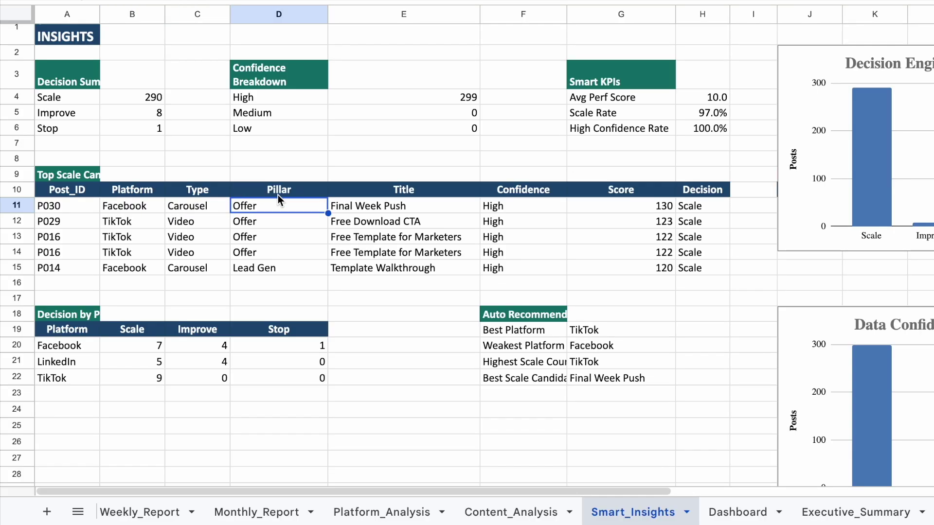
left_click(375, 203)
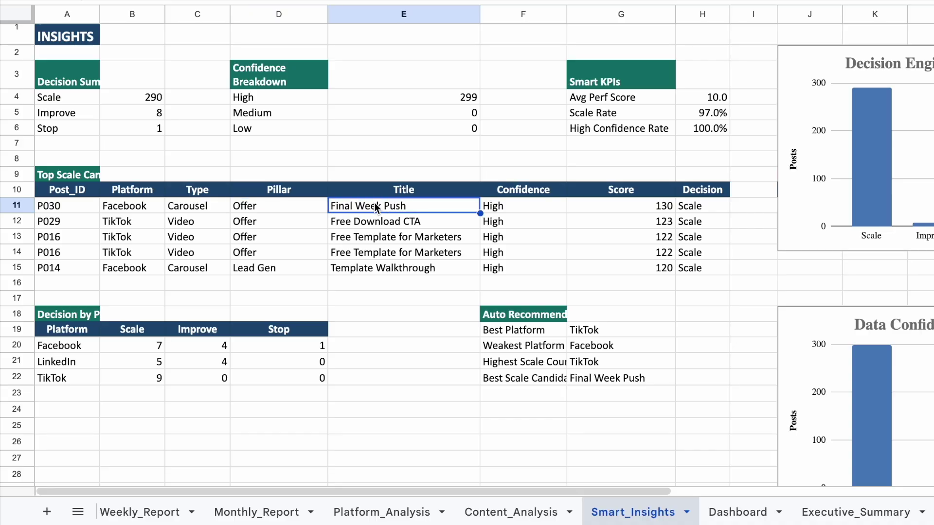
left_click(521, 211)
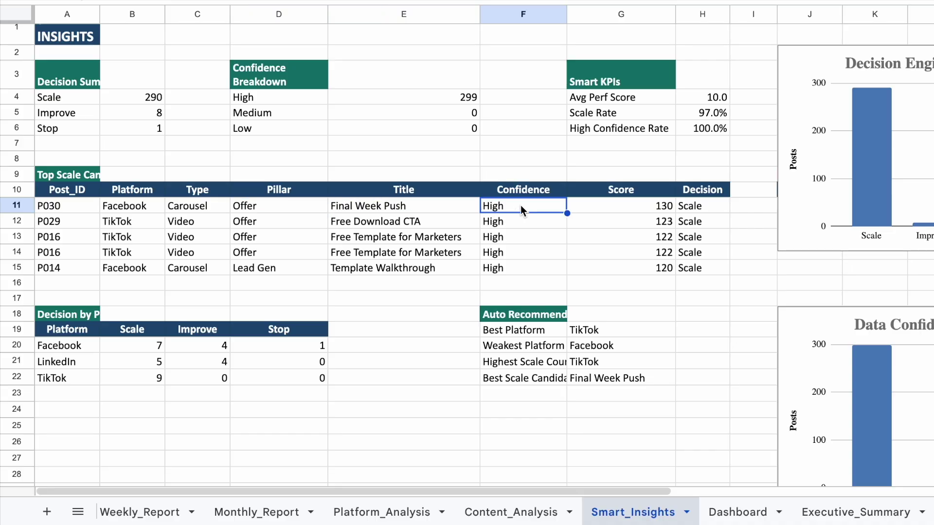
left_click(643, 207)
left_click(700, 207)
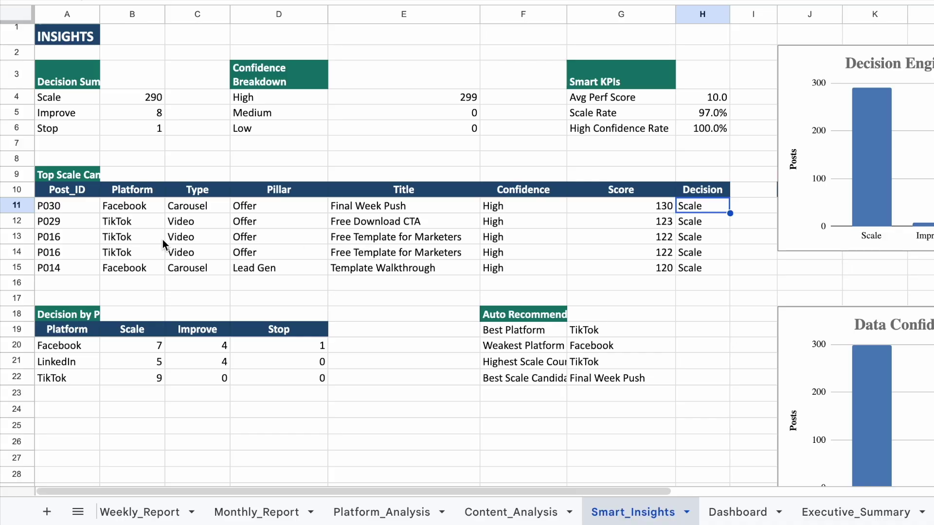
Examine the TikTok posts in rows 12 to 14 of the top scale table, including platform, title and decision
left_click(69, 220)
left_click(95, 256)
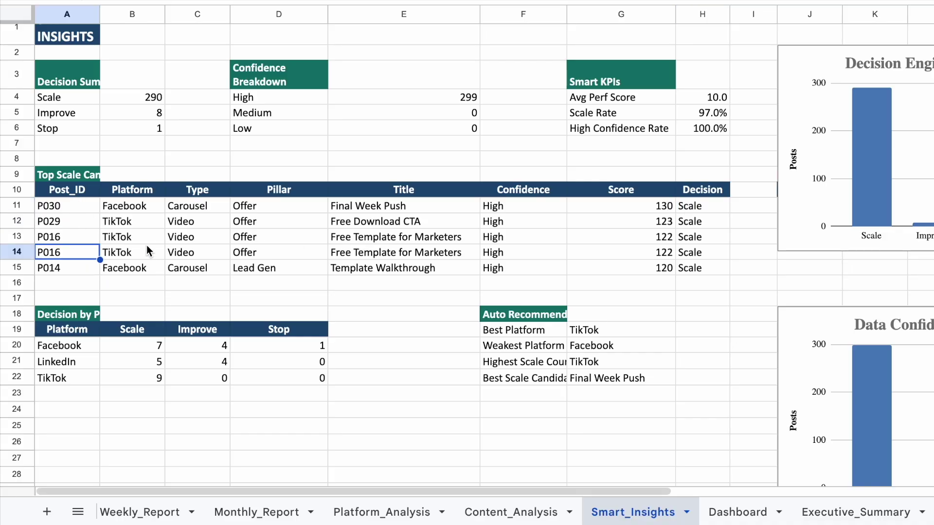
left_click(147, 246)
left_click(146, 225)
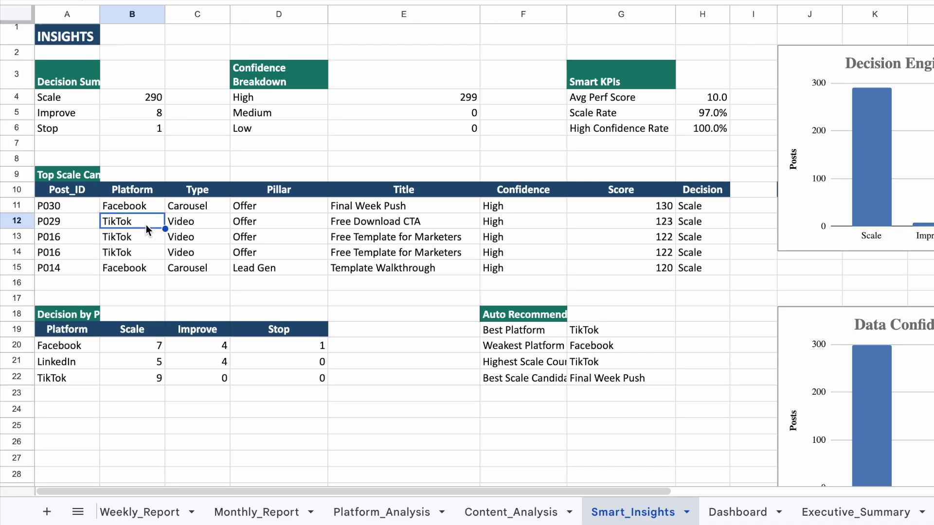
left_click(380, 240)
left_click(692, 223)
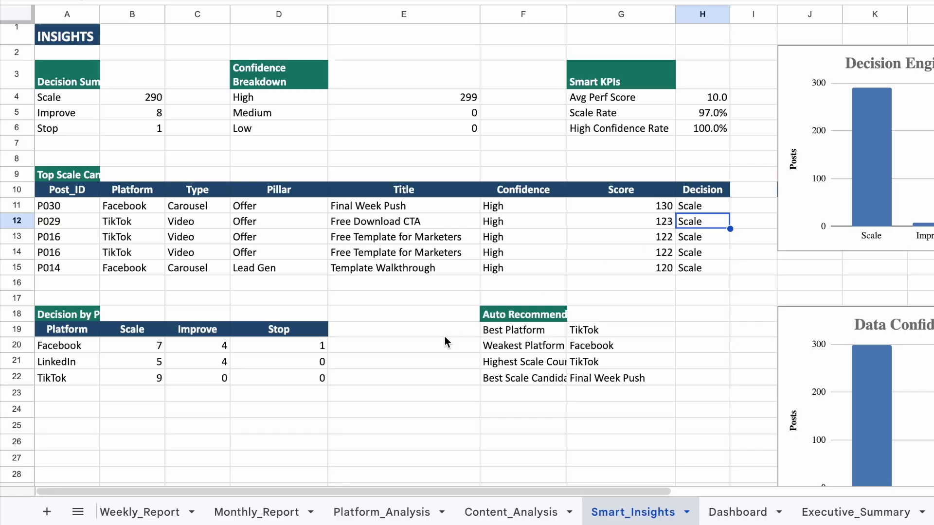
Examine the Facebook and LinkedIn rows in the decision by platform table
left_click(89, 319)
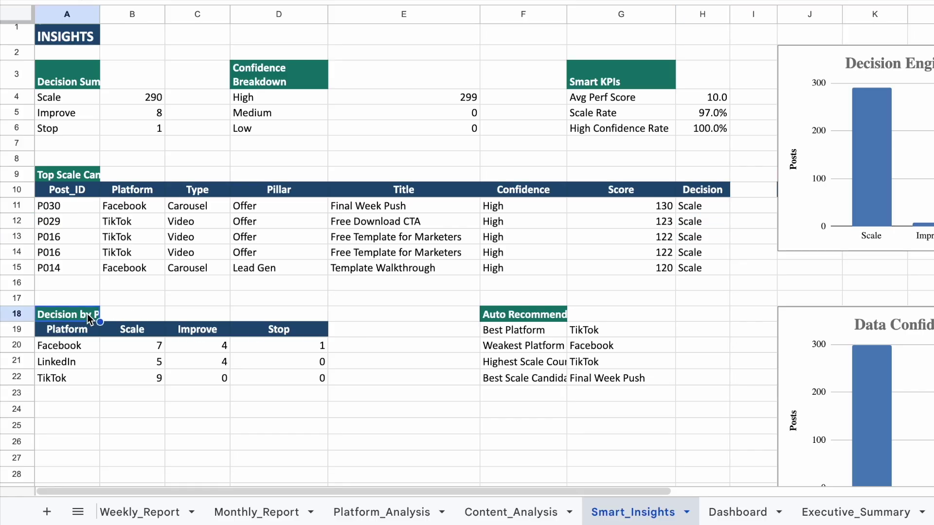
left_click(77, 348)
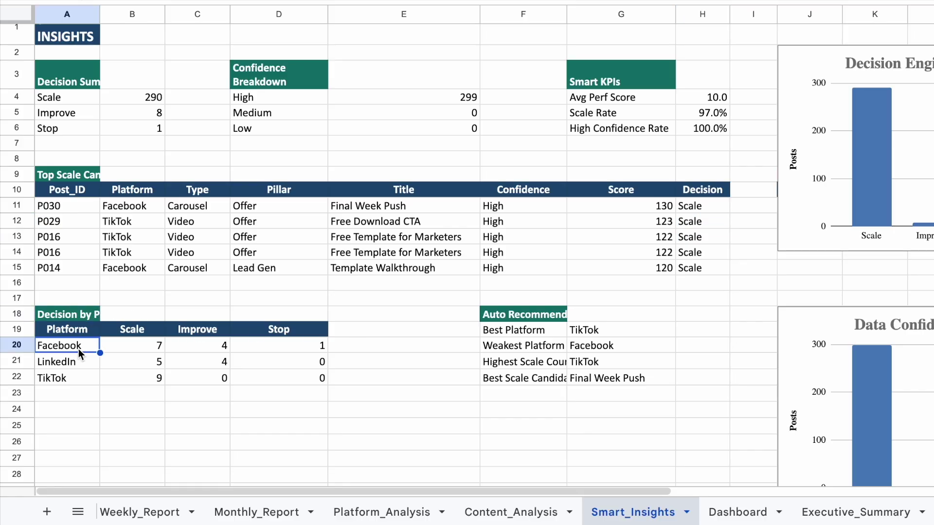
left_click(78, 367)
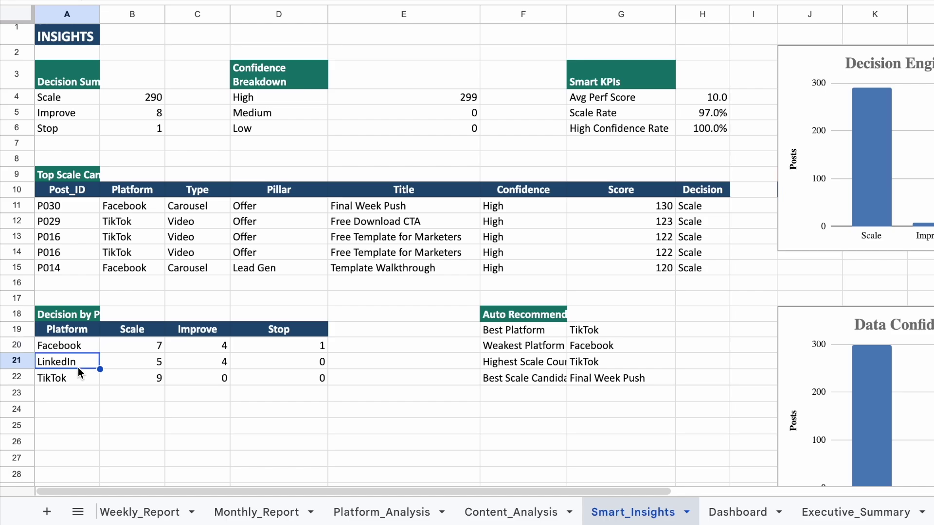
left_click(84, 349)
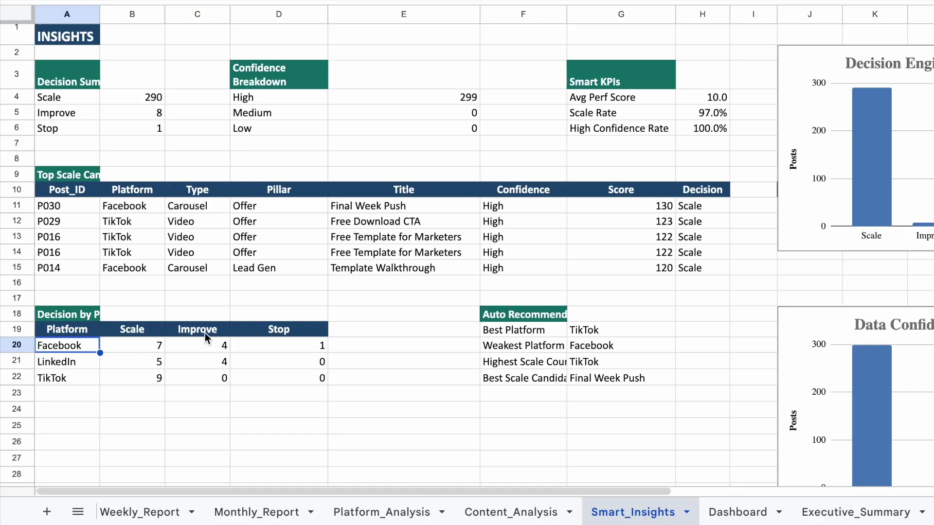
Wrap the text of the Auto Recommendations heading in cell F18
left_click(499, 313)
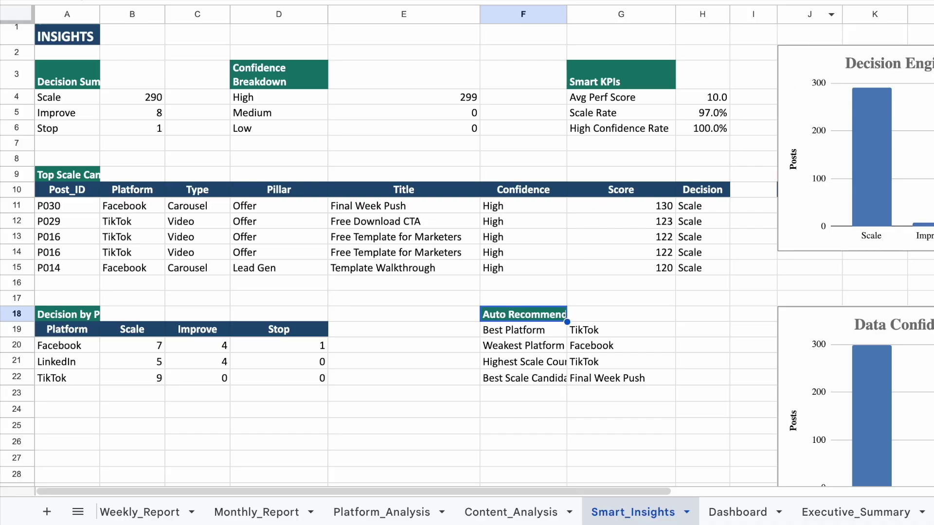
left_click(774, 0)
left_click(799, 1)
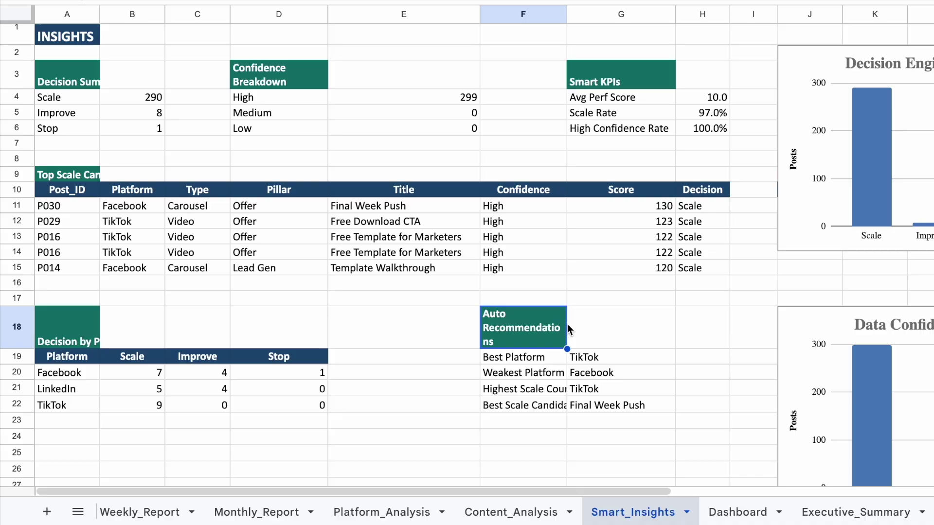
Examine the highest scale count and best scale candidate entries under Auto Recommendations
left_click(532, 390)
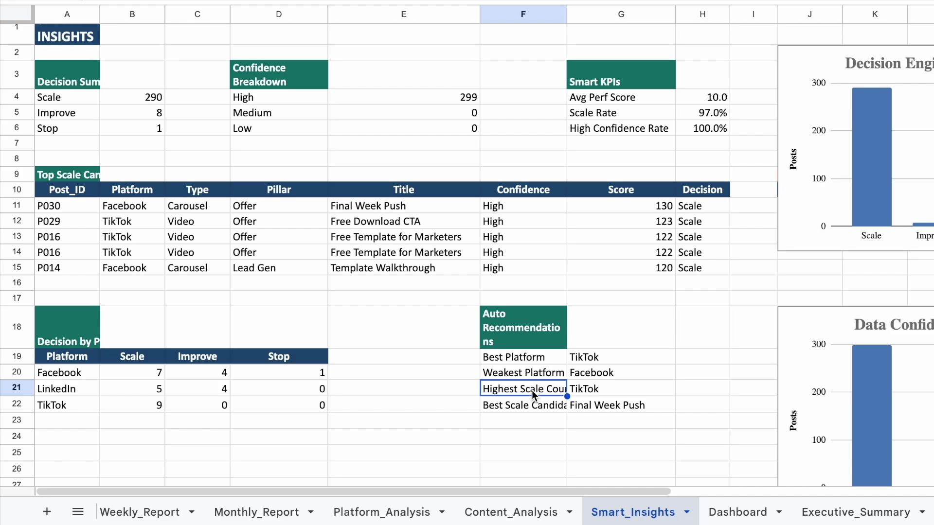
scroll(568, 390, "down", 1)
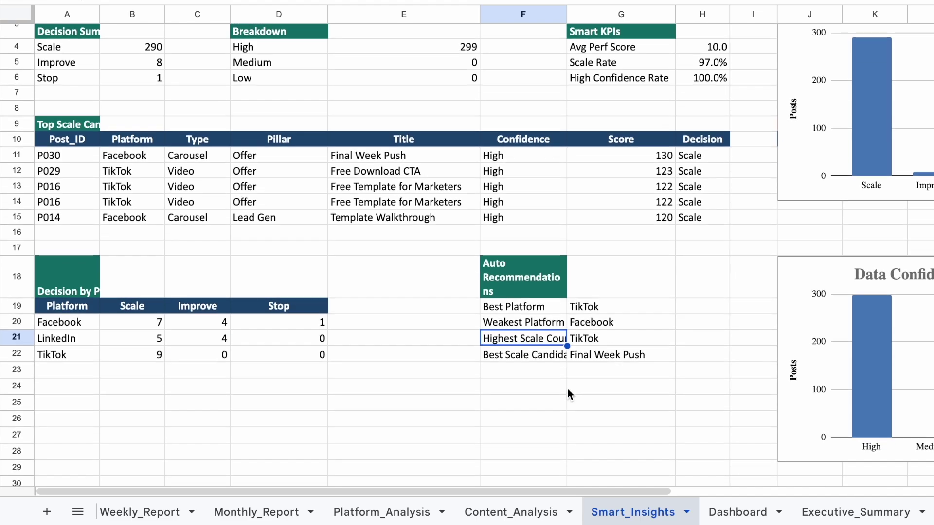
left_click(538, 355)
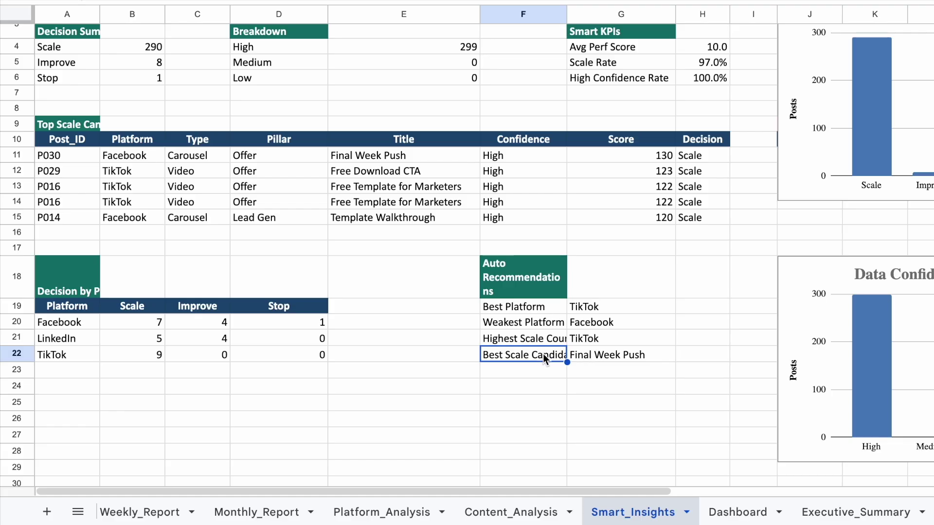
left_click(591, 361)
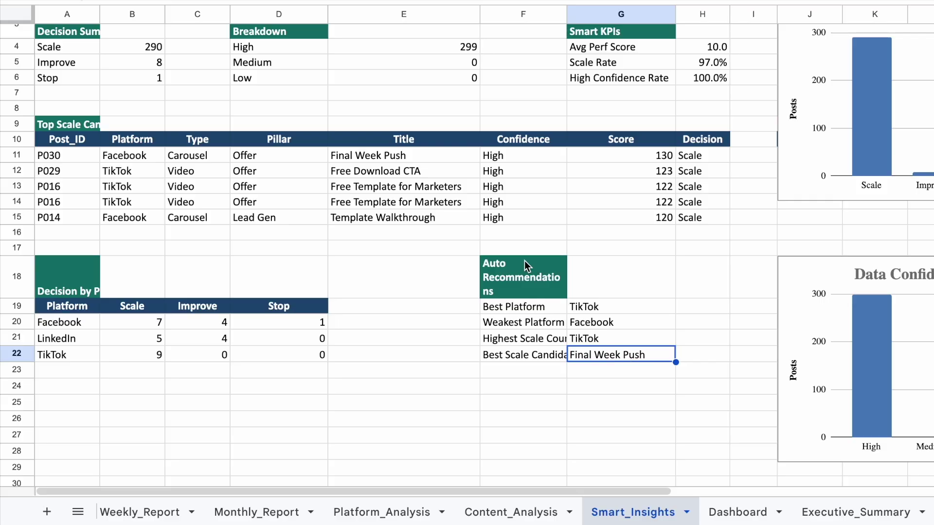
left_click(553, 283)
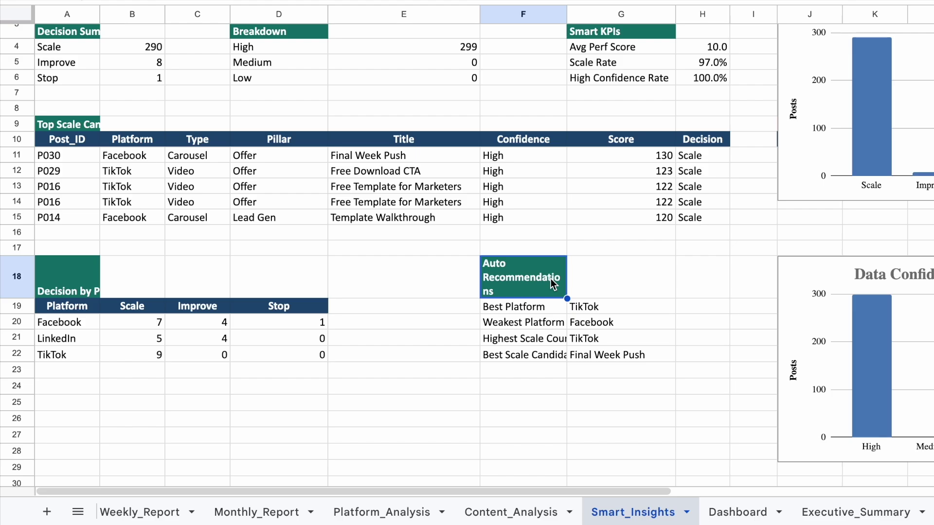
Open the Dashboard sheet and examine its Weekly Reach Trend chart and KPI table
left_click(743, 518)
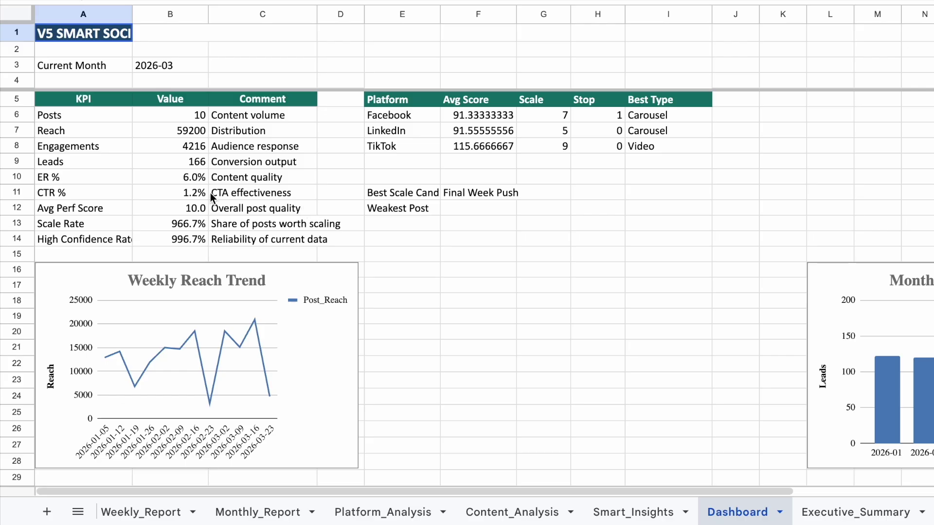
scroll(210, 193, "down", 3)
left_click(255, 276)
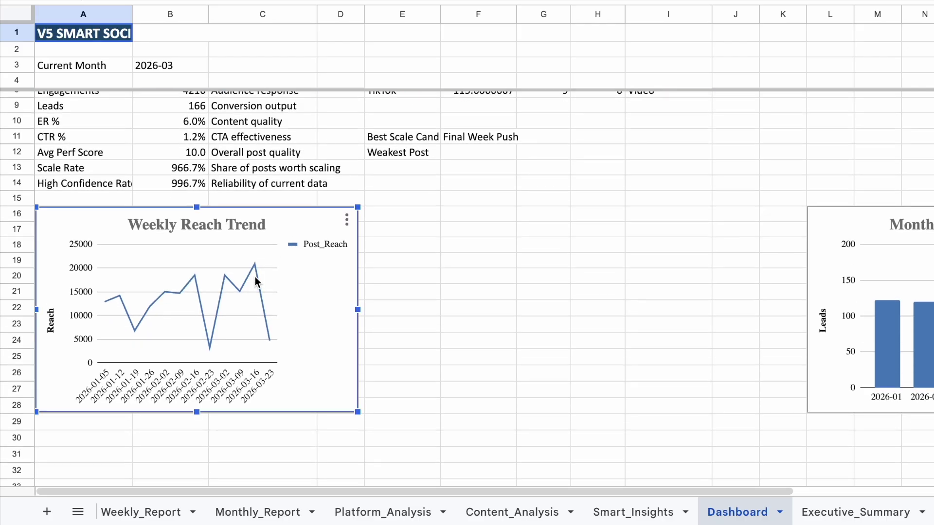
scroll(334, 284, "up", 3)
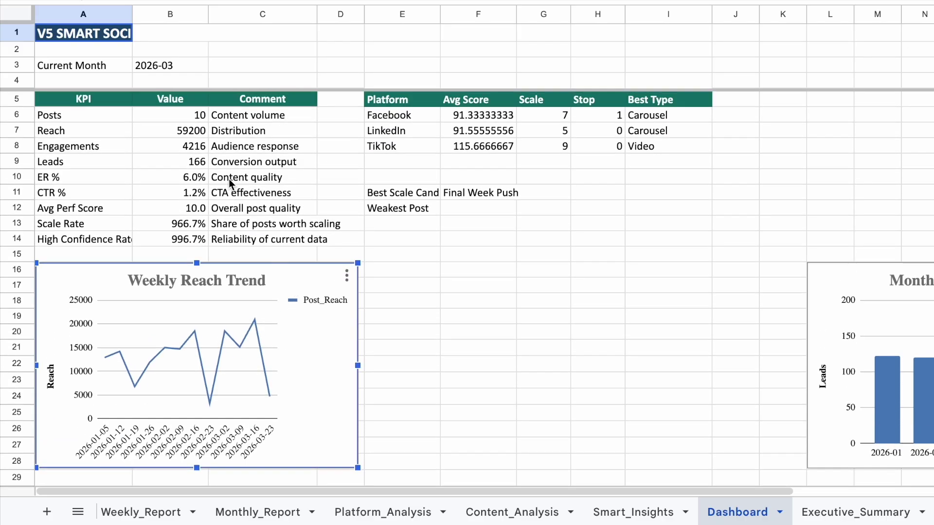
left_click(216, 176)
left_click(129, 136)
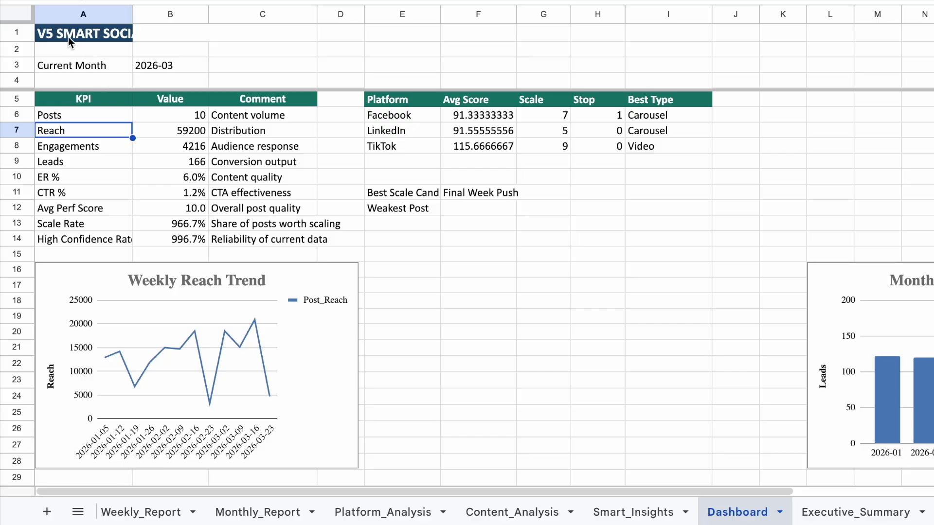
Examine the monthly leads column chart on the Dashboard sheet
scroll(647, 327, "down", 1)
scroll(647, 327, "up", 1)
scroll(647, 327, "right", 1)
left_click(906, 354)
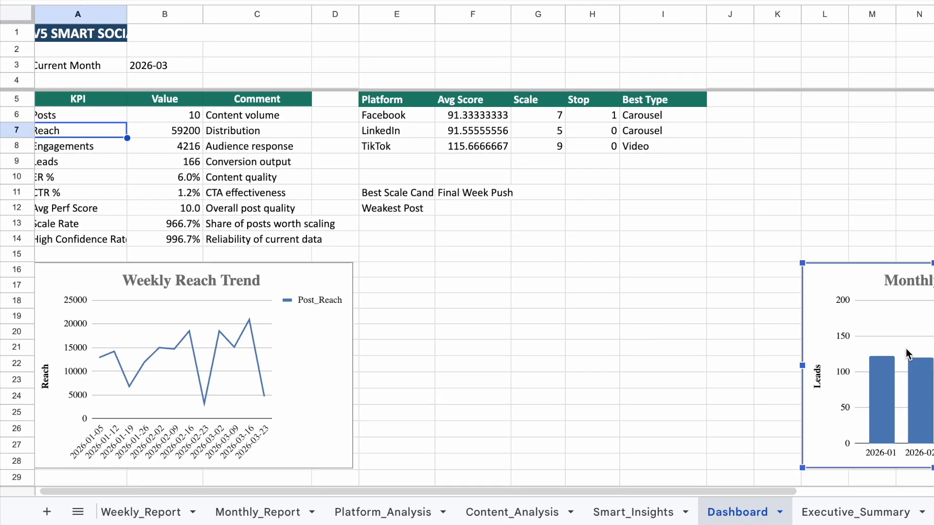
Open the Executive_Summary sheet and read its Headline and the Key Wins entries in rows 5 and 6
left_click(857, 513)
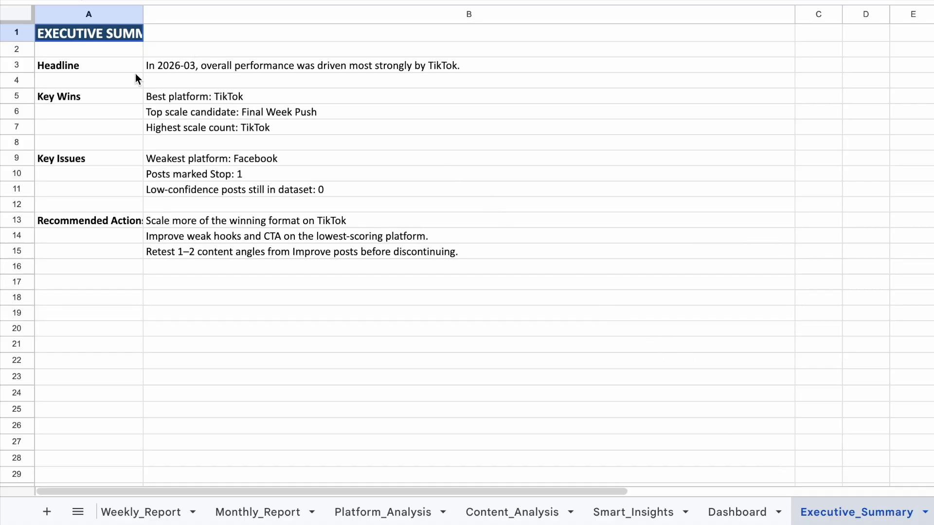
left_click(121, 66)
left_click(185, 70)
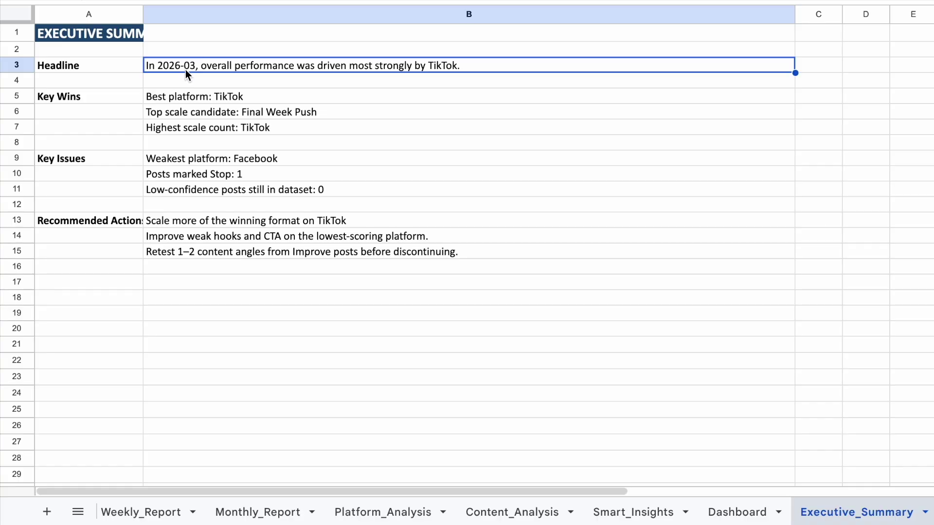
left_click(212, 103)
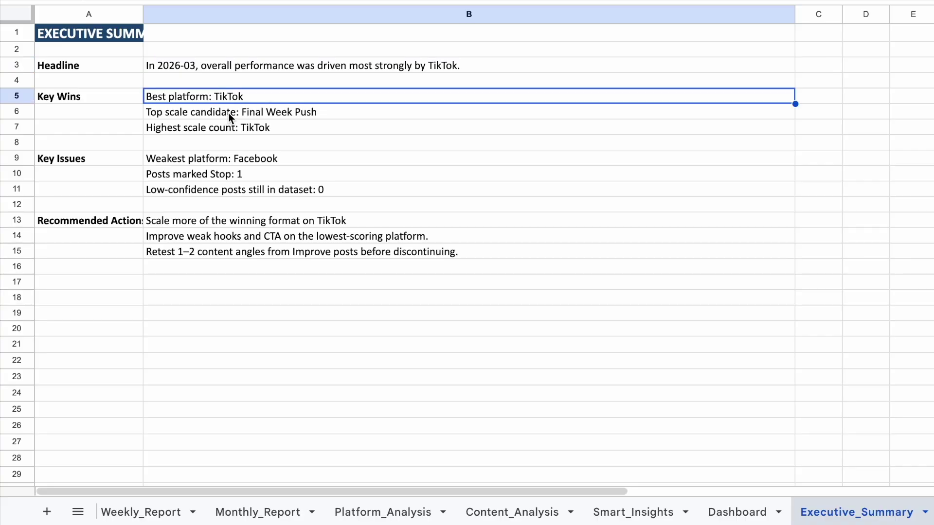
left_click(229, 113)
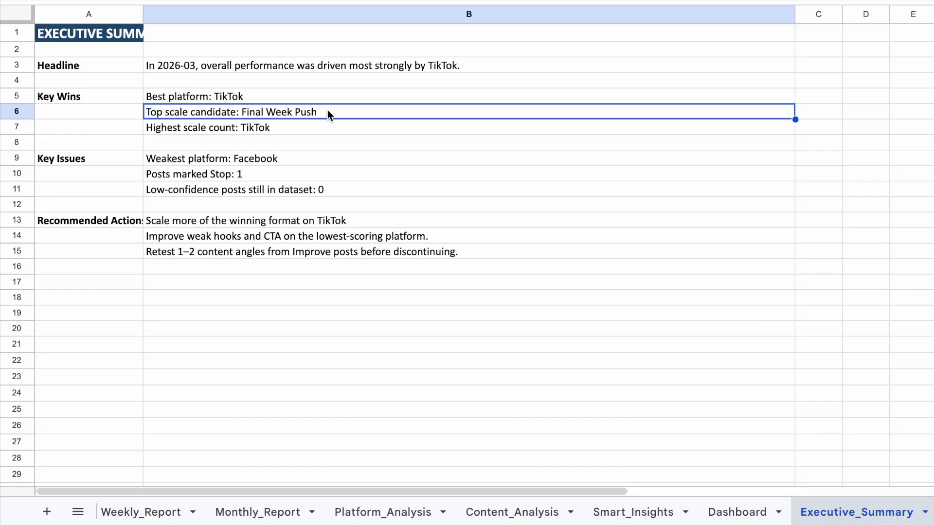
Read the three Recommended Actions in rows 13 to 15 of the executive summary
left_click(173, 221)
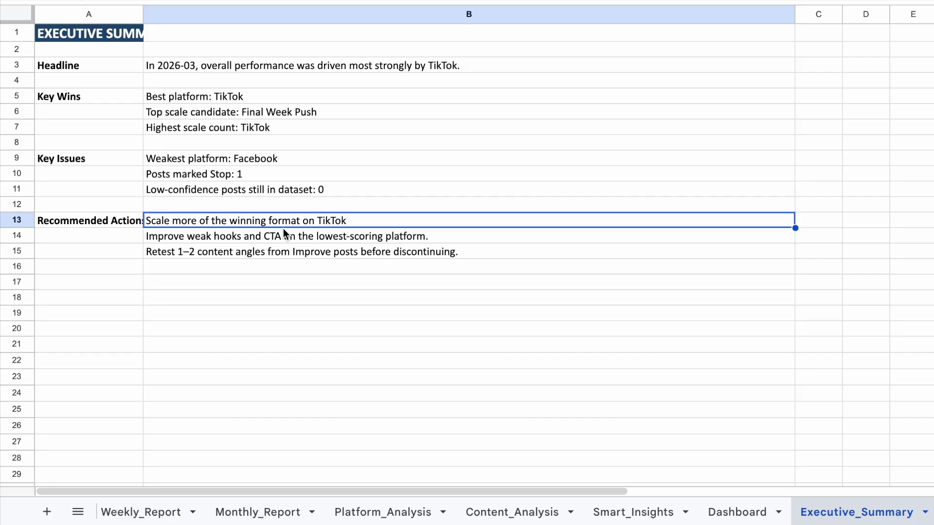
left_click(284, 242)
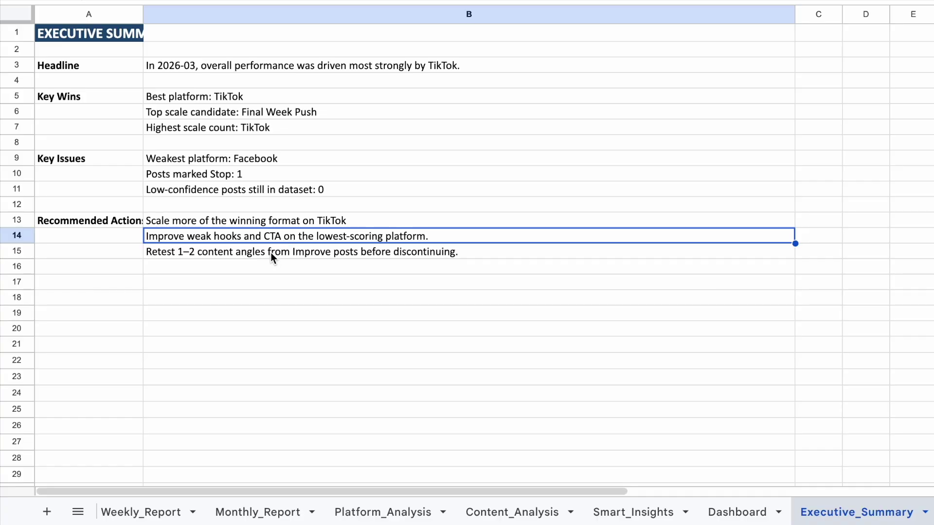
left_click(271, 253)
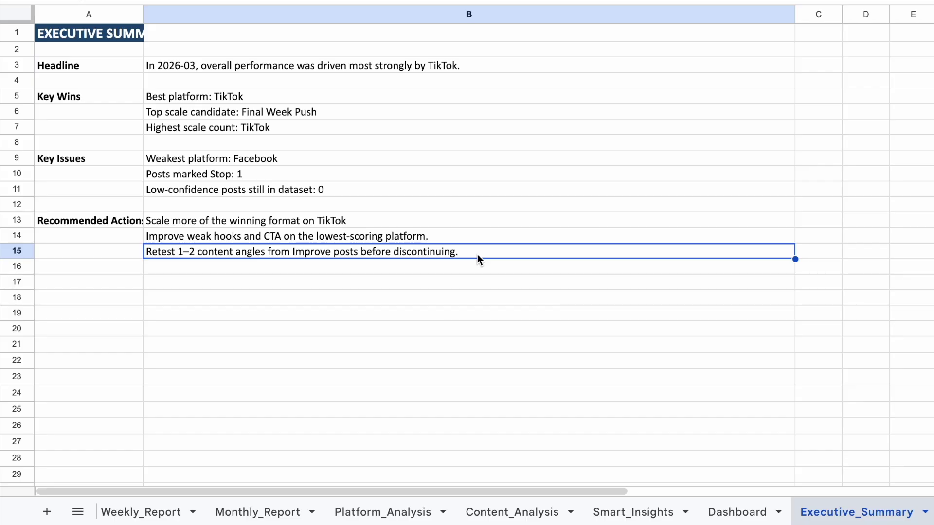
left_click(467, 282)
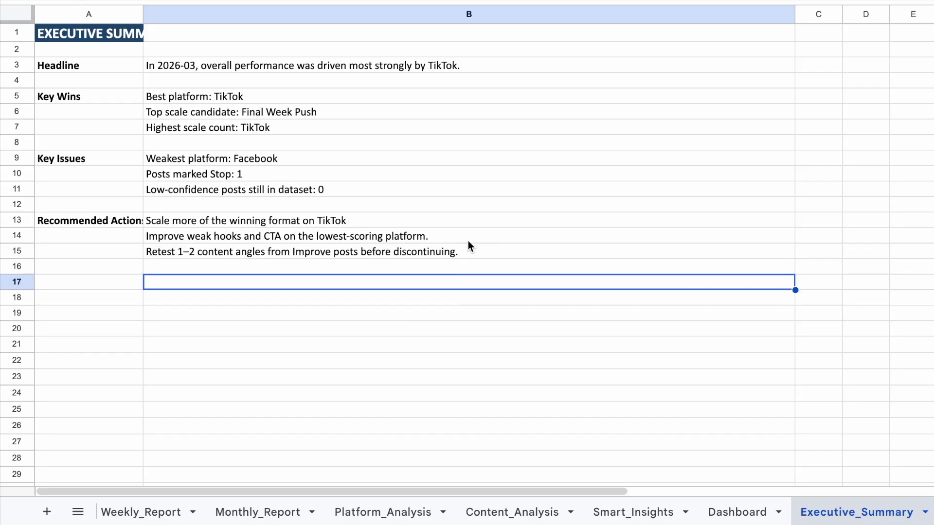
scroll(469, 237, "down", 1)
Review the User_Guide, Setup and Estimation_Logic sheets in turn
mouse_move(610, 524)
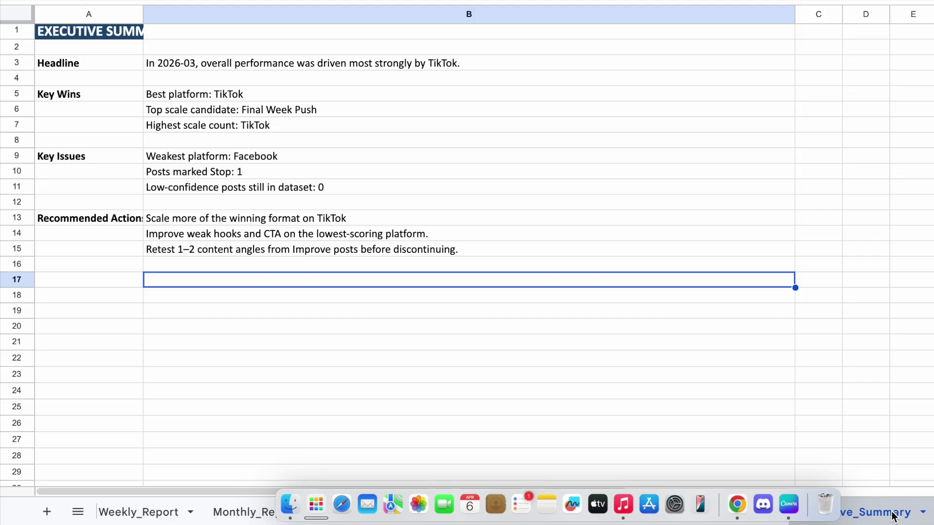
scroll(549, 511, "left", 5)
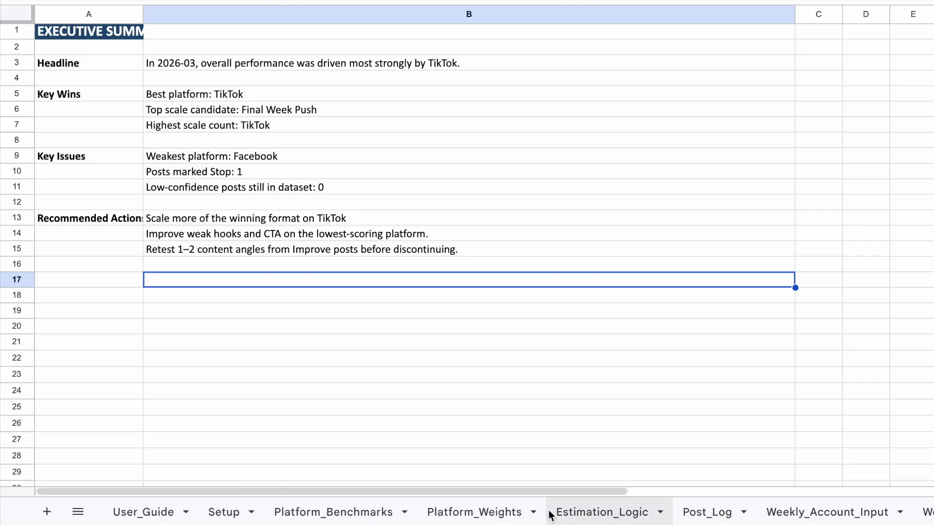
left_click(156, 513)
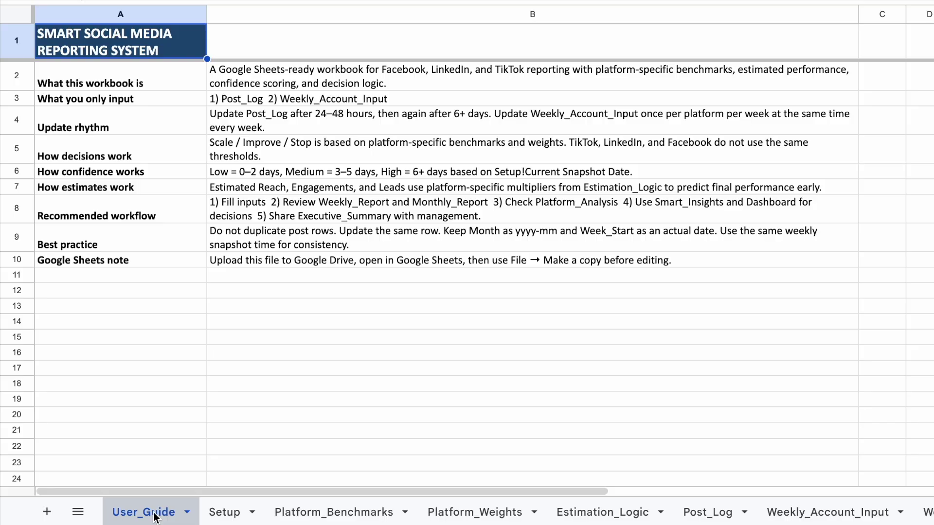
left_click(222, 519)
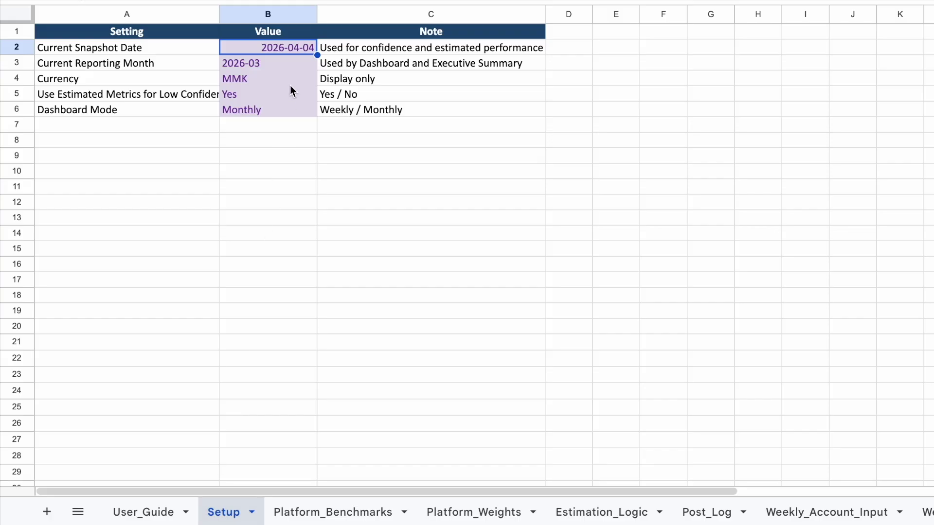
left_click(611, 514)
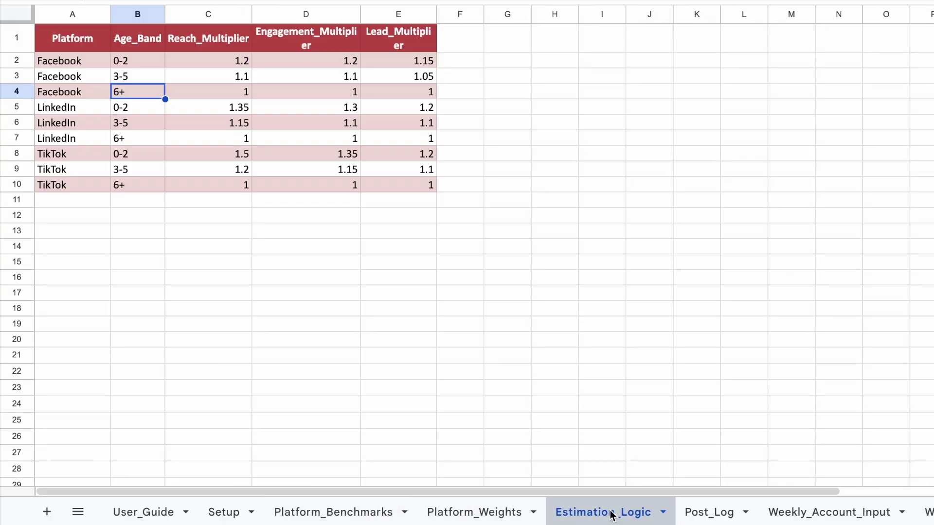
Look over the Post_Log and Weekly_Account_Input sheets, ending on Post_Log
left_click(709, 517)
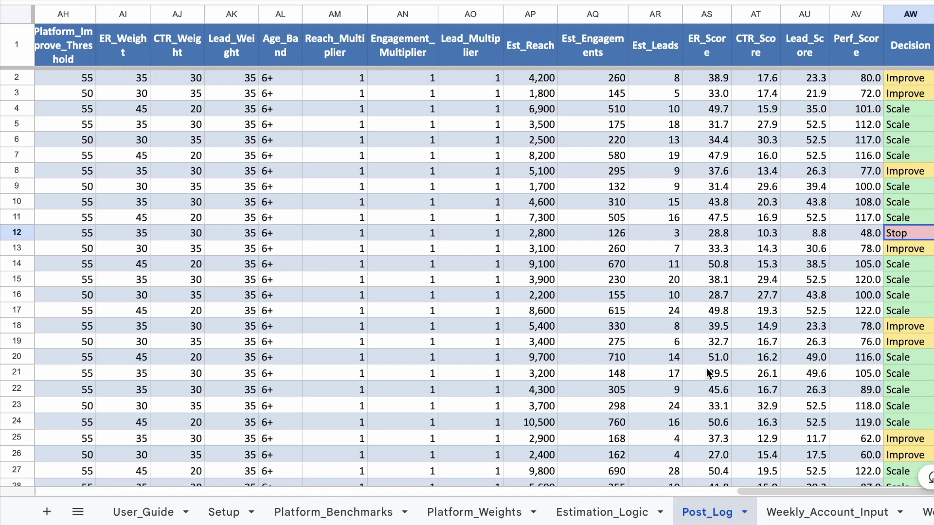
scroll(707, 374, "left", 3)
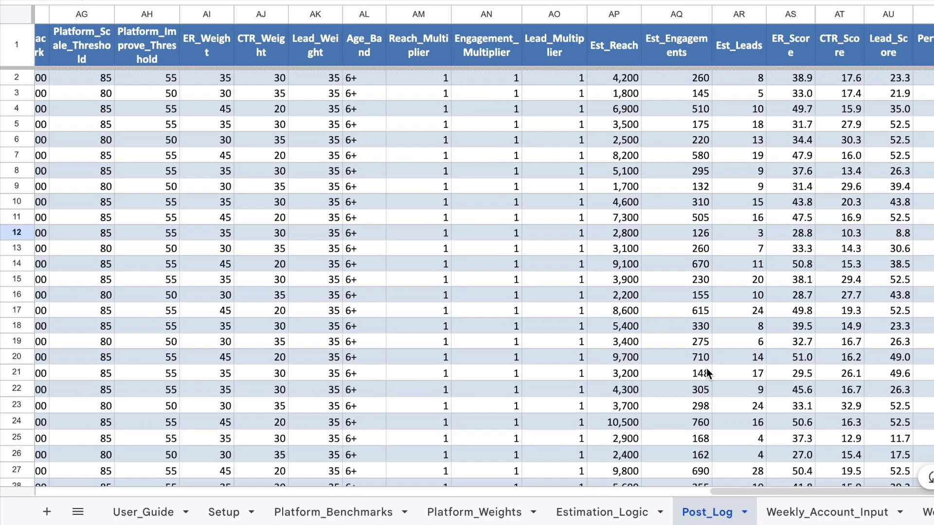
scroll(708, 374, "down", 2)
left_click(810, 513)
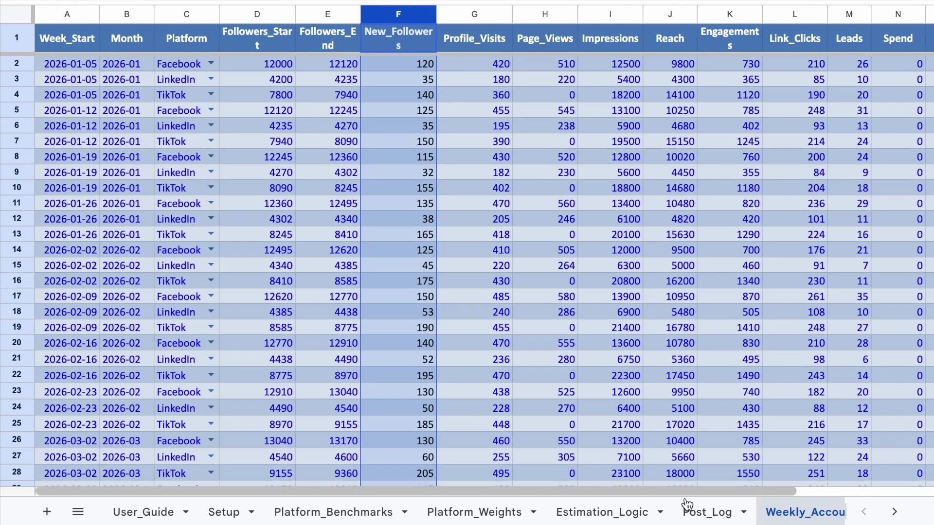
left_click(703, 513)
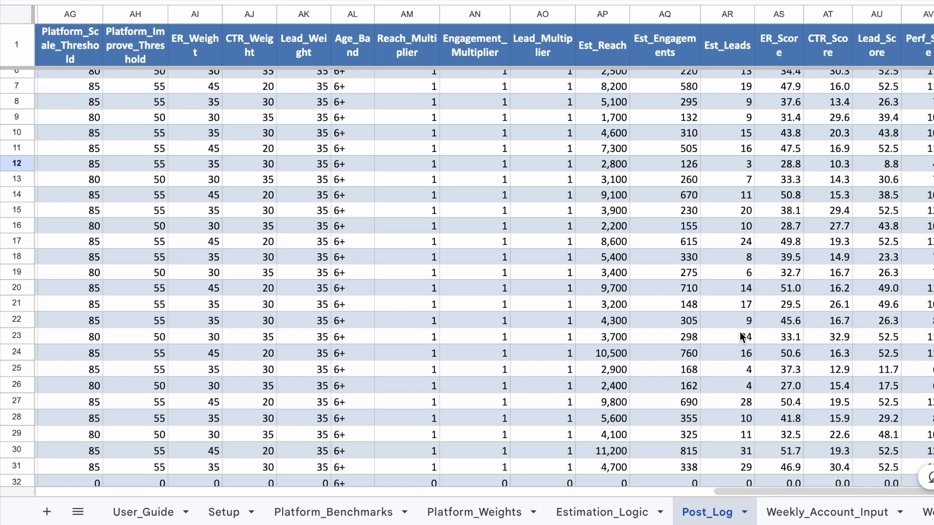
Examine the Post_Log columns from Link_Clicks and Leads through the platform benchmarks to Decision
scroll(742, 336, "right", 1)
scroll(741, 336, "up", 2)
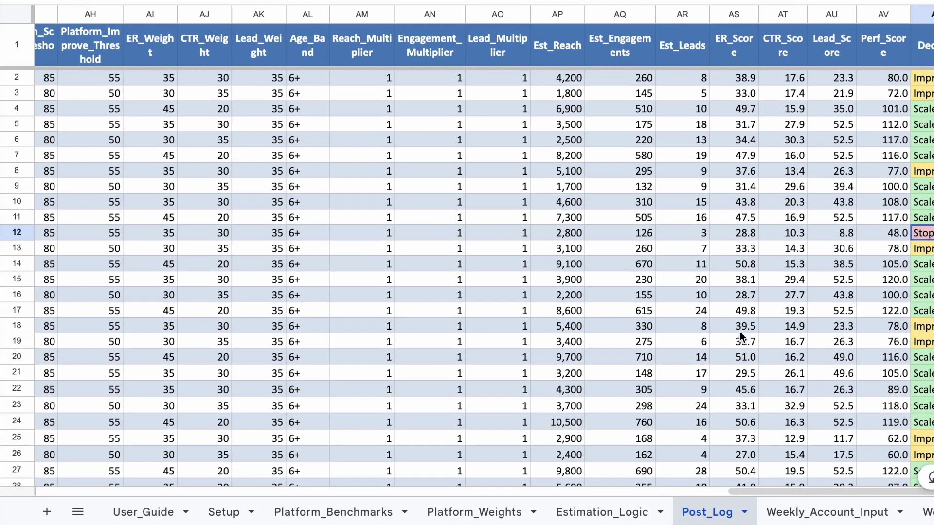
scroll(741, 337, "left", 10)
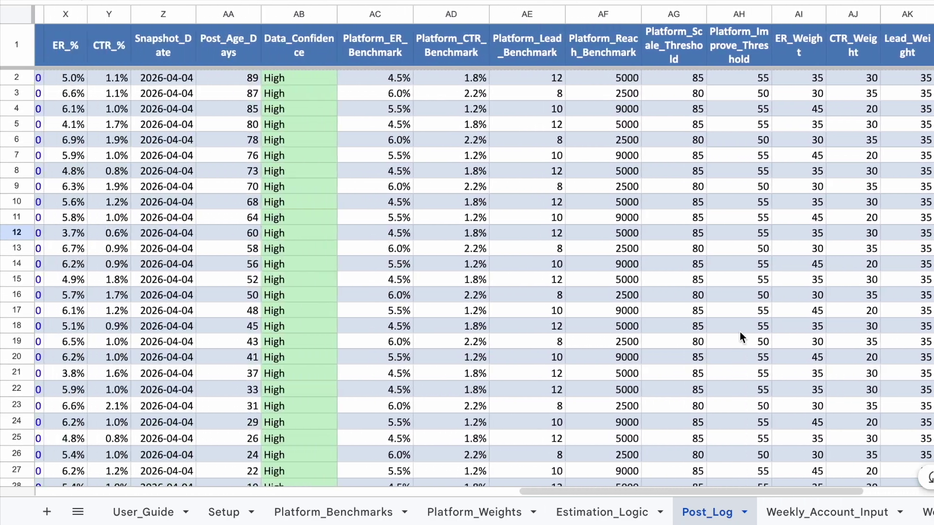
scroll(740, 335, "left", 6)
scroll(740, 336, "right", 2)
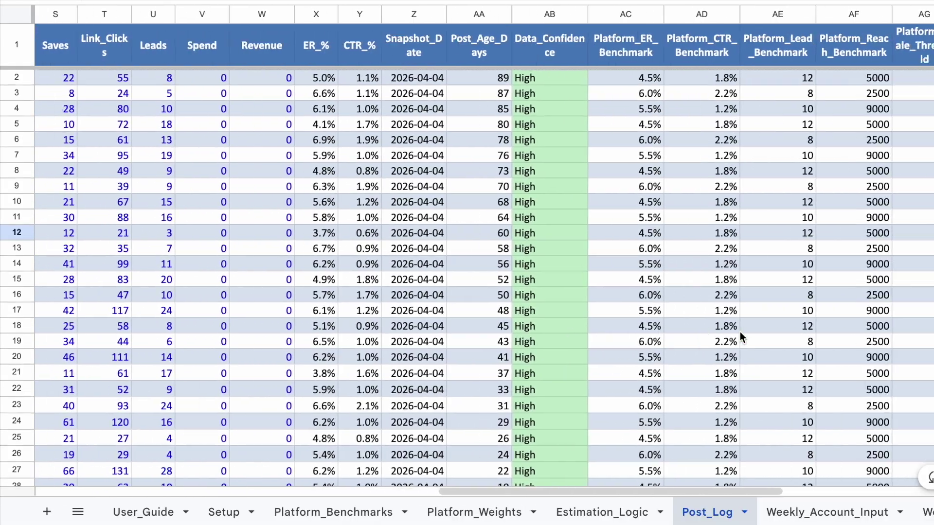
scroll(740, 332, "right", 8)
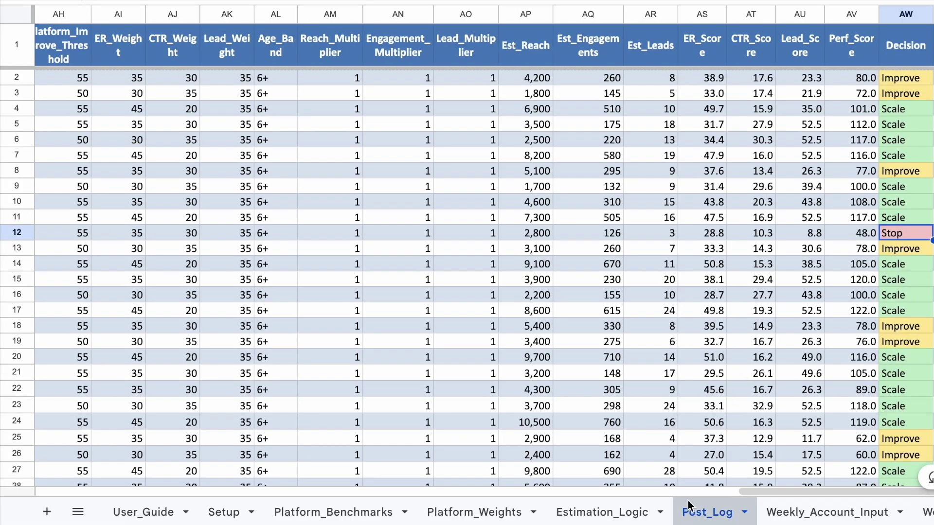
Examine the performance scores and Scale, Improve or Stop decisions down the Post_Log rows
scroll(753, 327, "down", 2)
scroll(753, 326, "up", 2)
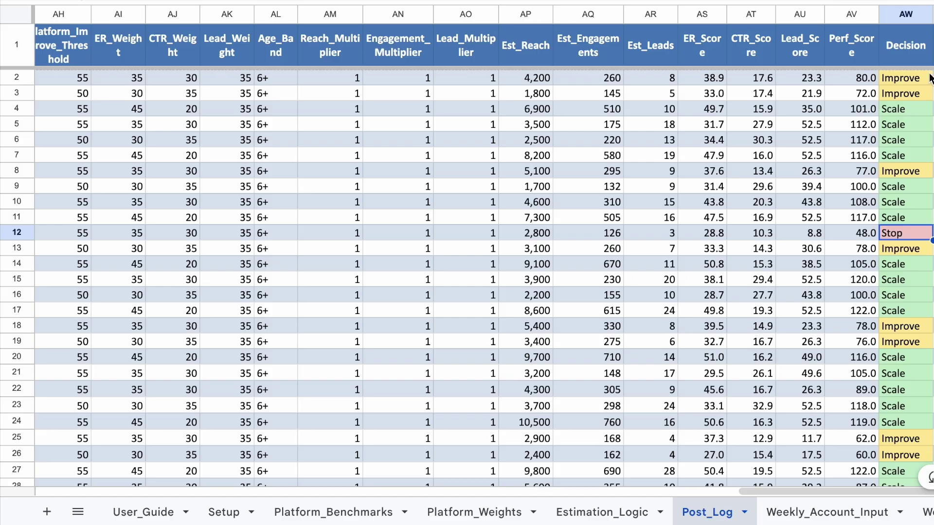
scroll(911, 111, "down", 2)
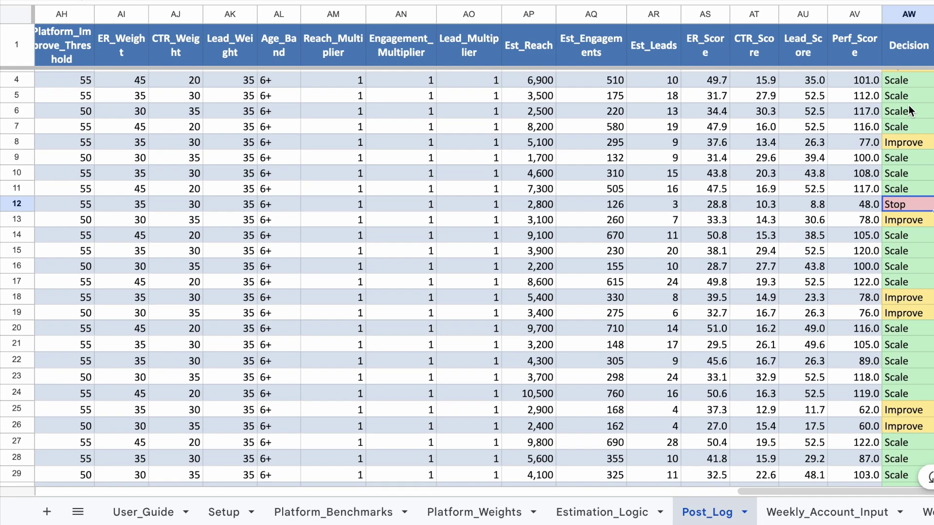
scroll(911, 111, "up", 2)
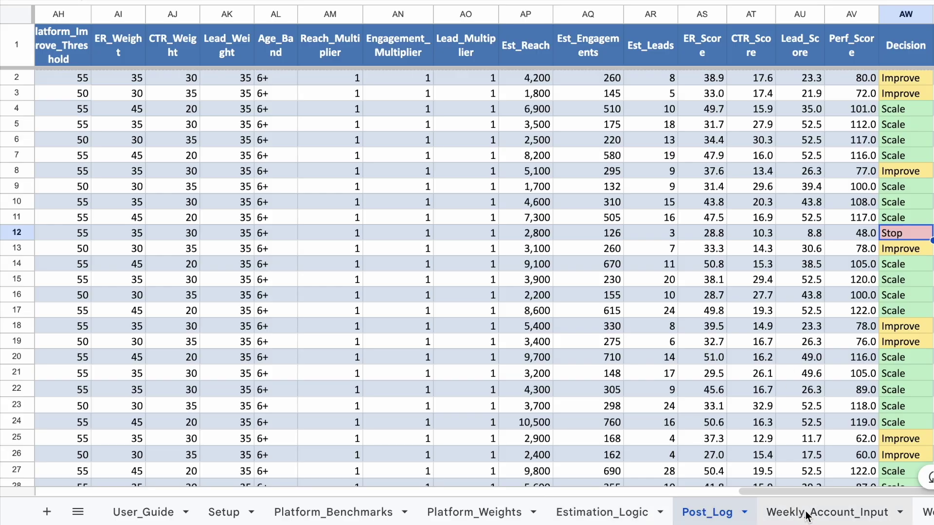
scroll(819, 360, "down", 2)
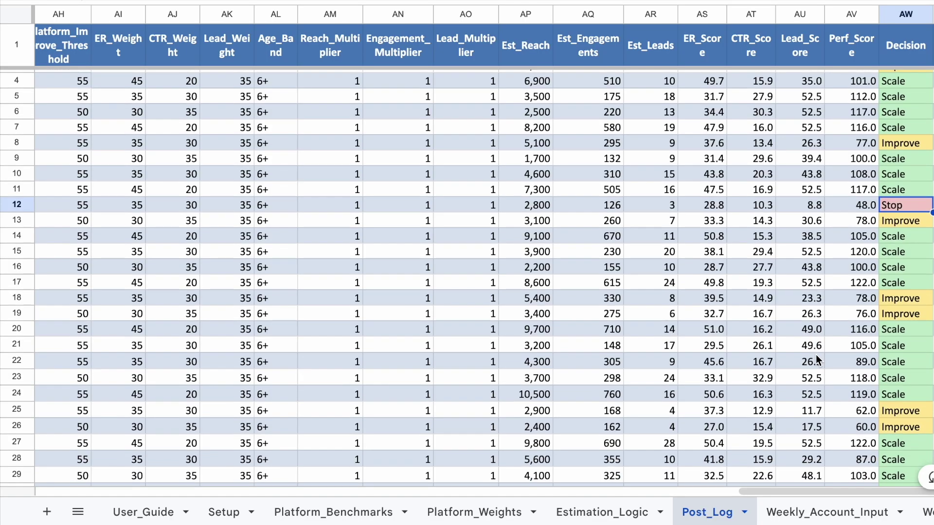
scroll(819, 360, "up", 2)
Switch between the Weekly_Account_Input and Post_Log sheets to revisit the two manual input areas
left_click(798, 508)
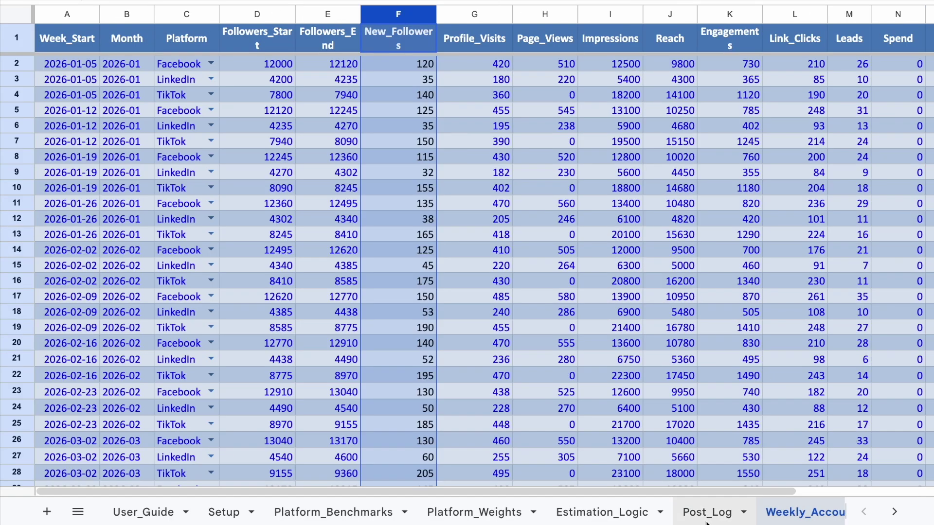
left_click(708, 513)
left_click(803, 514)
Revisit the Executive_Summary, Weekly_Report, Monthly_Report and Platform_Analysis sheets in turn
scroll(805, 516, "down", 5)
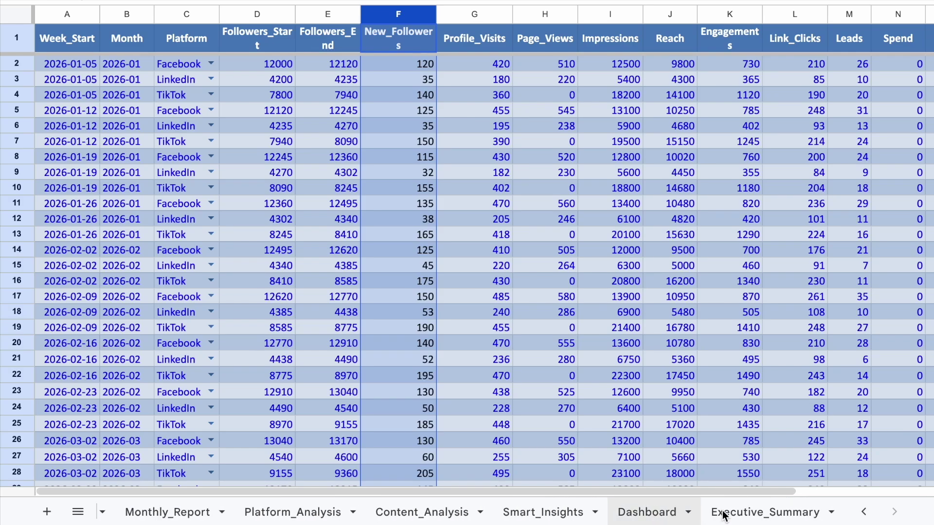
left_click(752, 513)
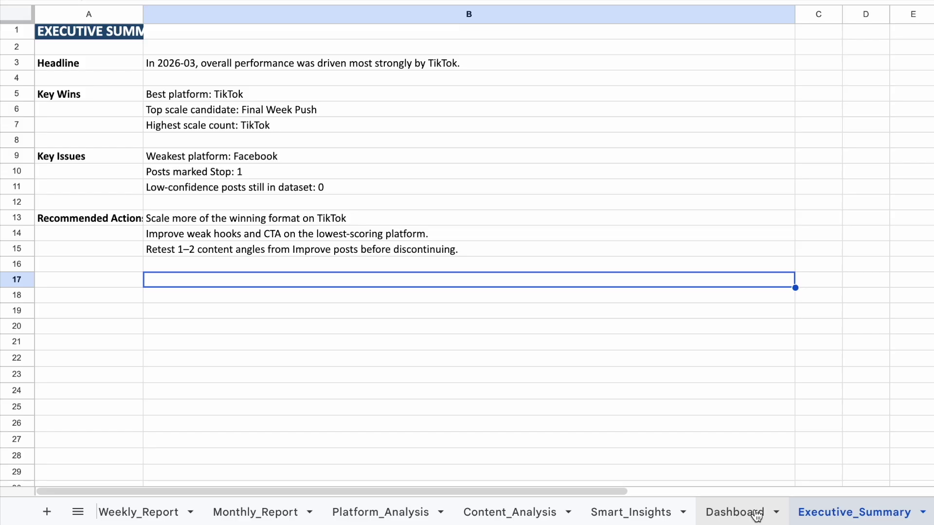
left_click(176, 514)
left_click(251, 516)
left_click(361, 519)
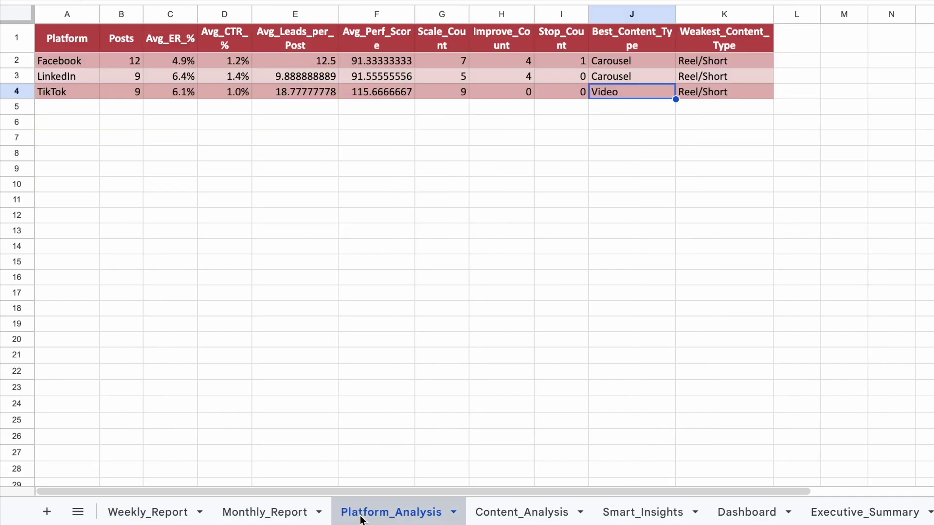
View the Content_Analysis, Smart_Insights, Dashboard and Executive_Summary sheets in sequence, and return to the User_Guide sheet
left_click(527, 514)
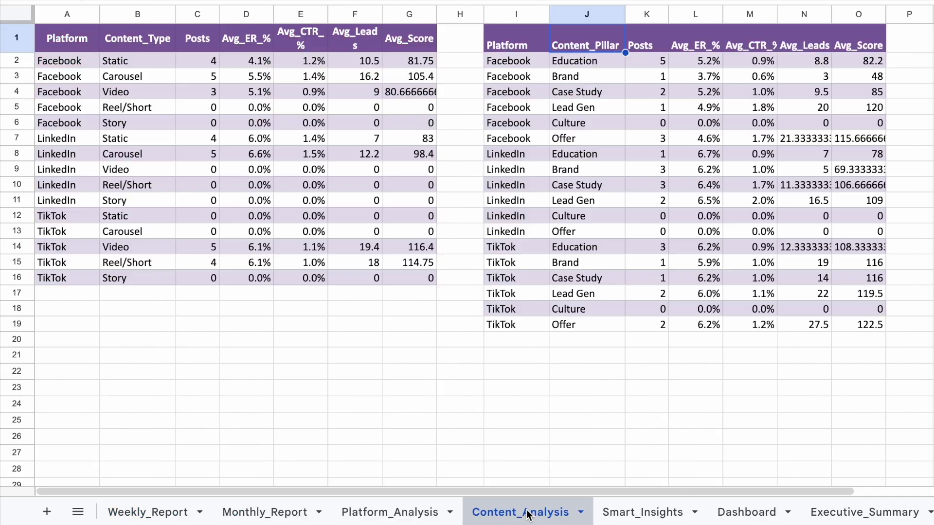
left_click(637, 517)
left_click(736, 514)
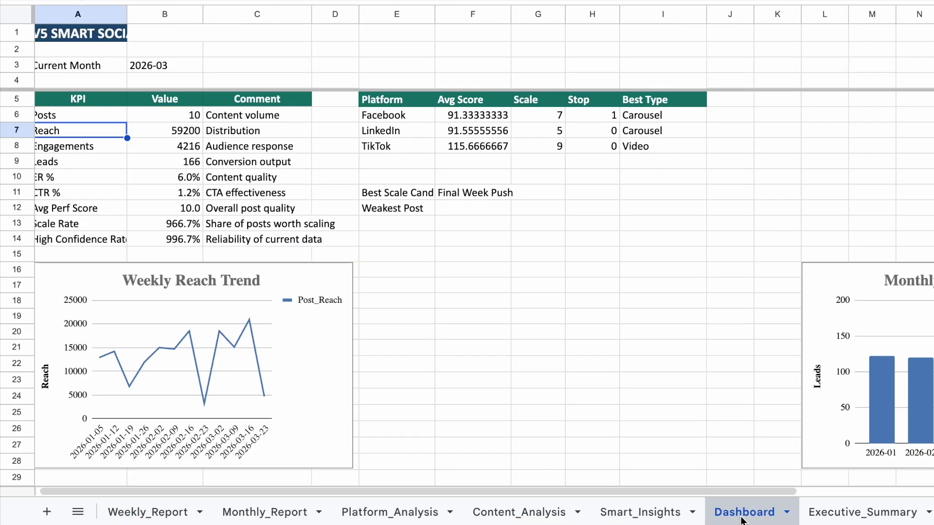
left_click(844, 514)
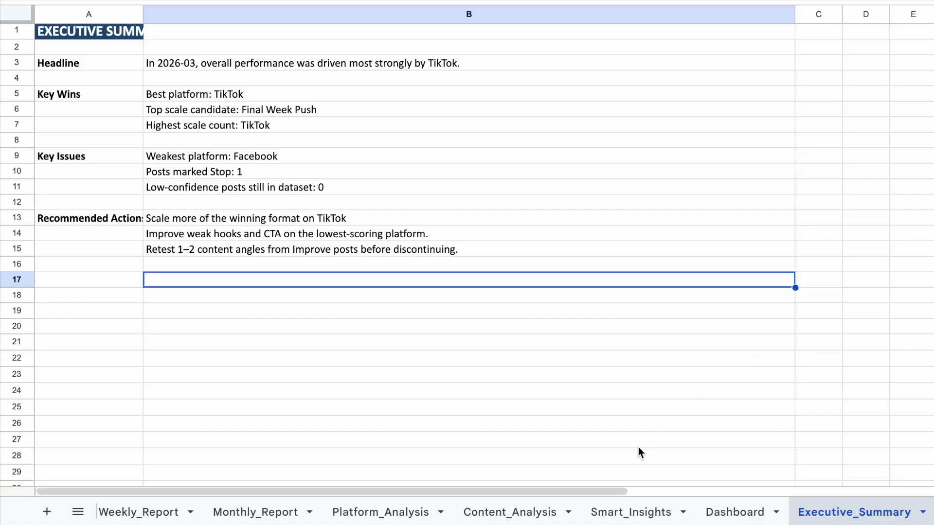
scroll(521, 515, "left", 5)
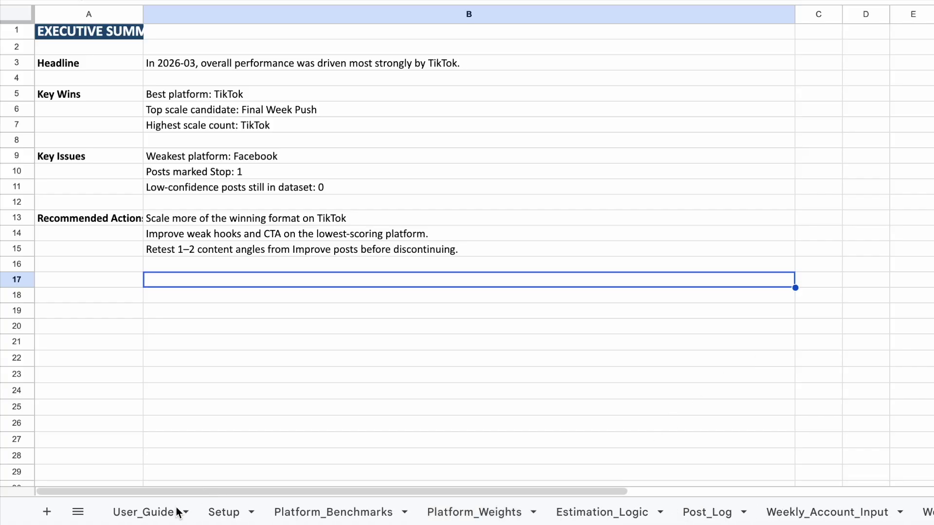
left_click(148, 518)
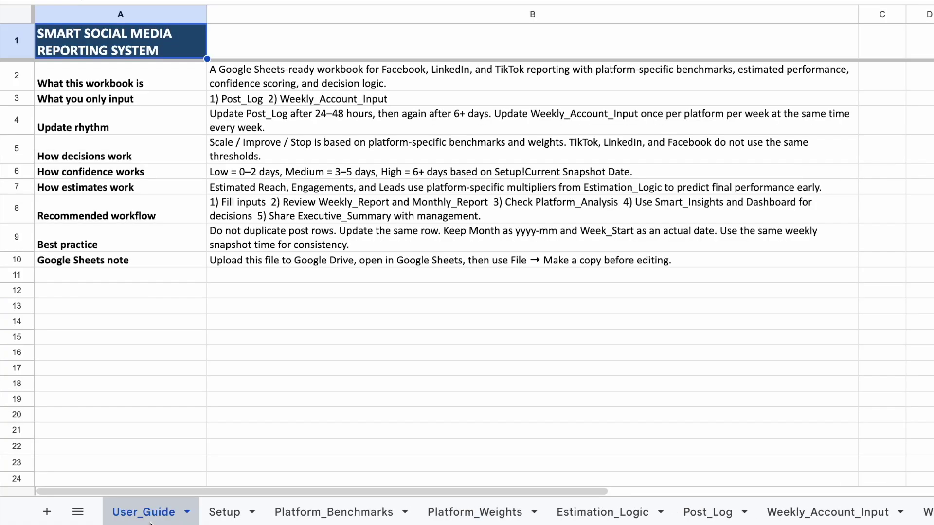